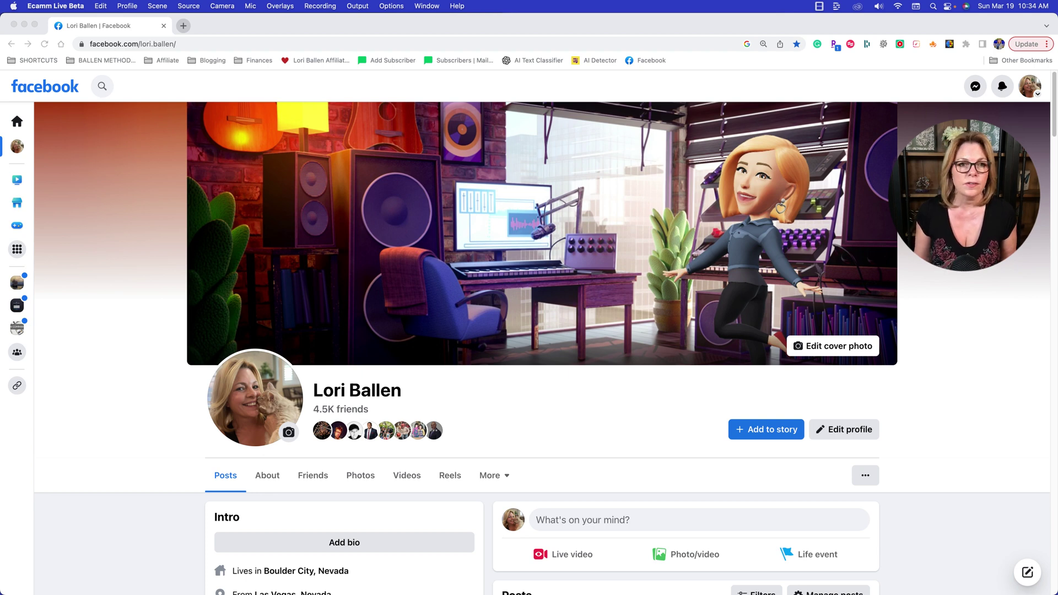
Open ChatGPT in a new browser tab.
{"action": "left_click", "coordinate": [183, 26]}
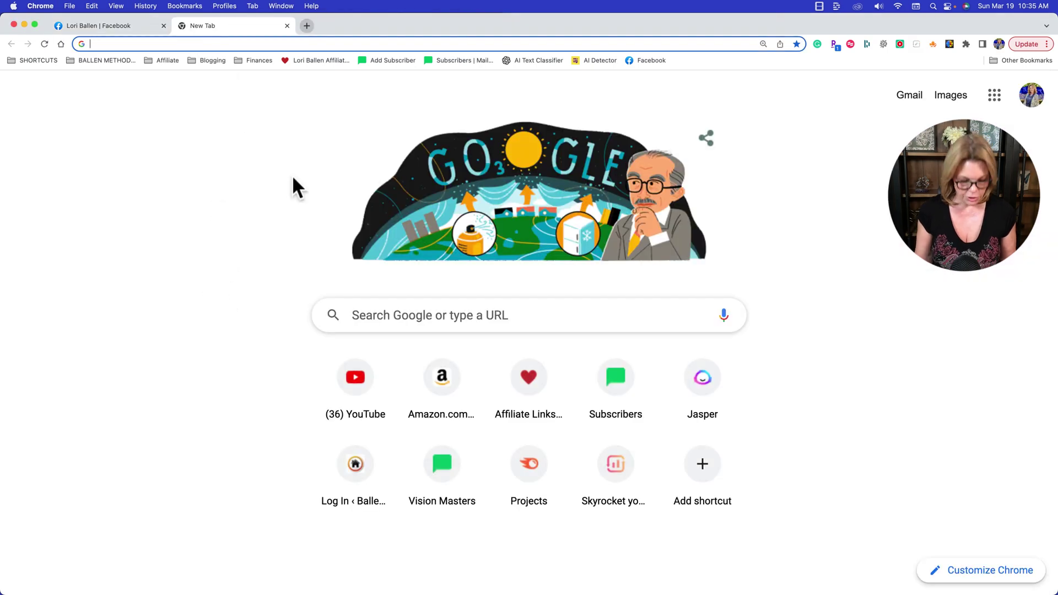
{"action": "type", "text": "cha"}
{"action": "key", "text": "Return"}
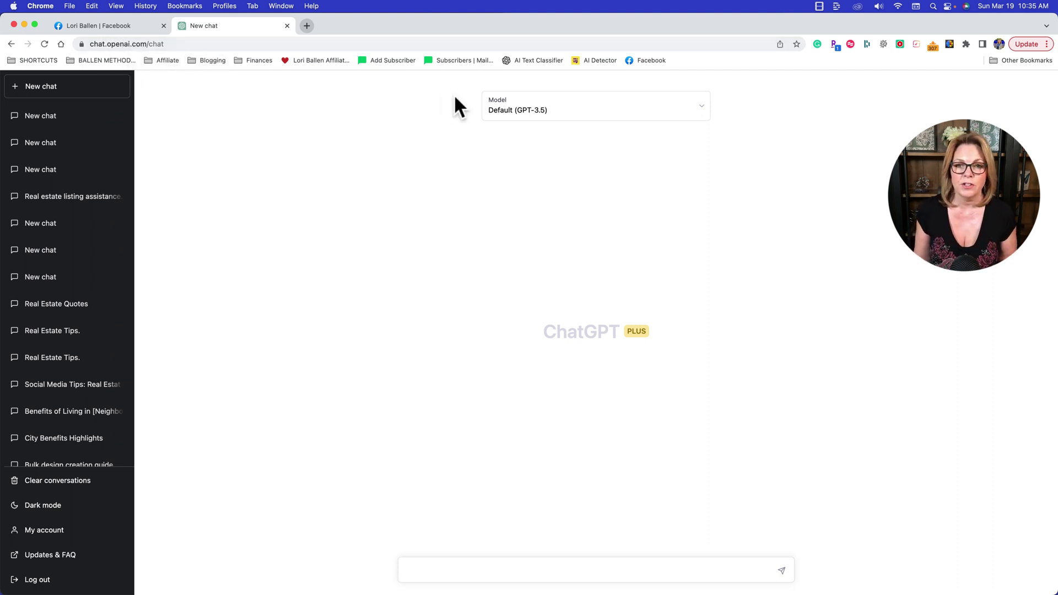
Switch the chat model to GPT-4 and back to Default (GPT-3.5).
{"action": "left_click", "coordinate": [543, 111]}
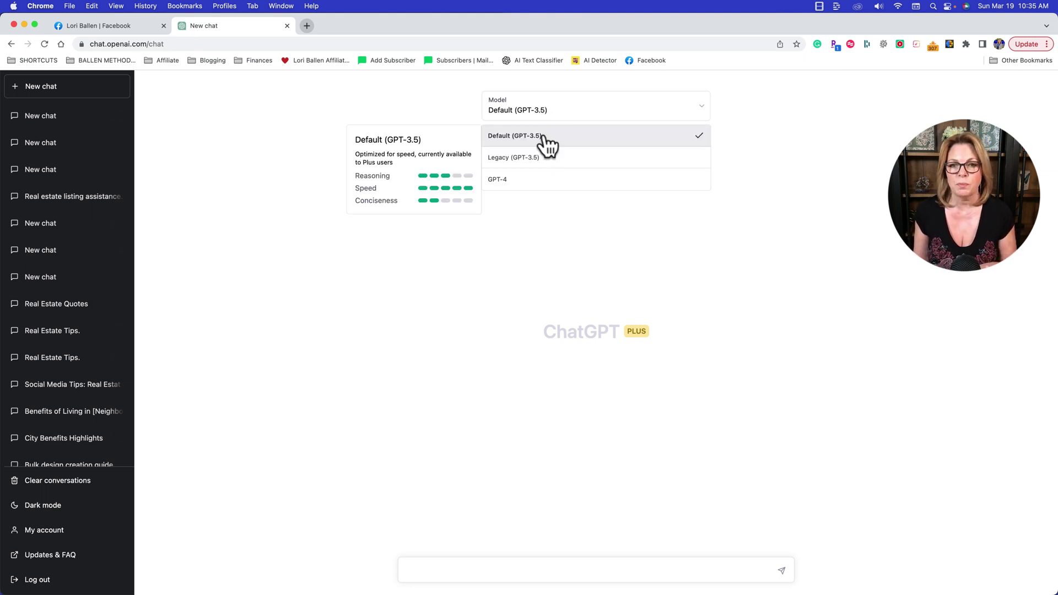
{"action": "left_click", "coordinate": [528, 191]}
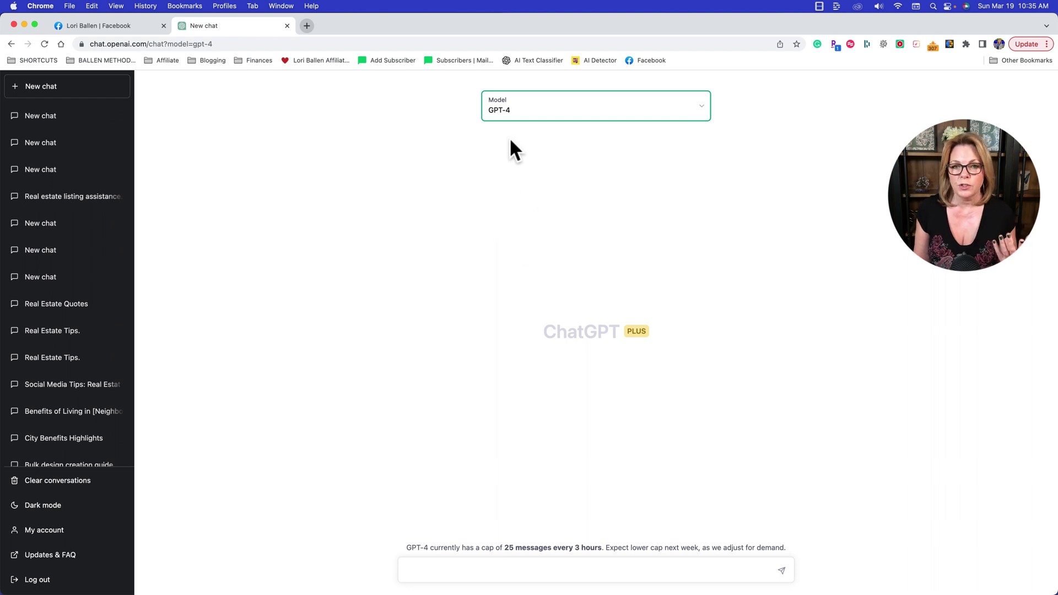
{"action": "left_click", "coordinate": [509, 112]}
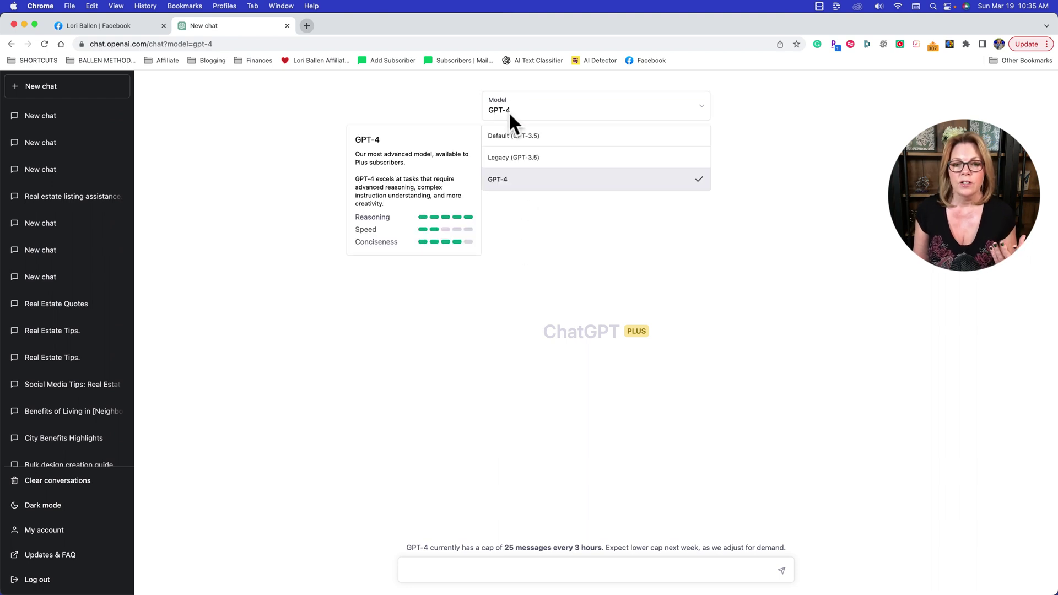
{"action": "left_click", "coordinate": [538, 141]}
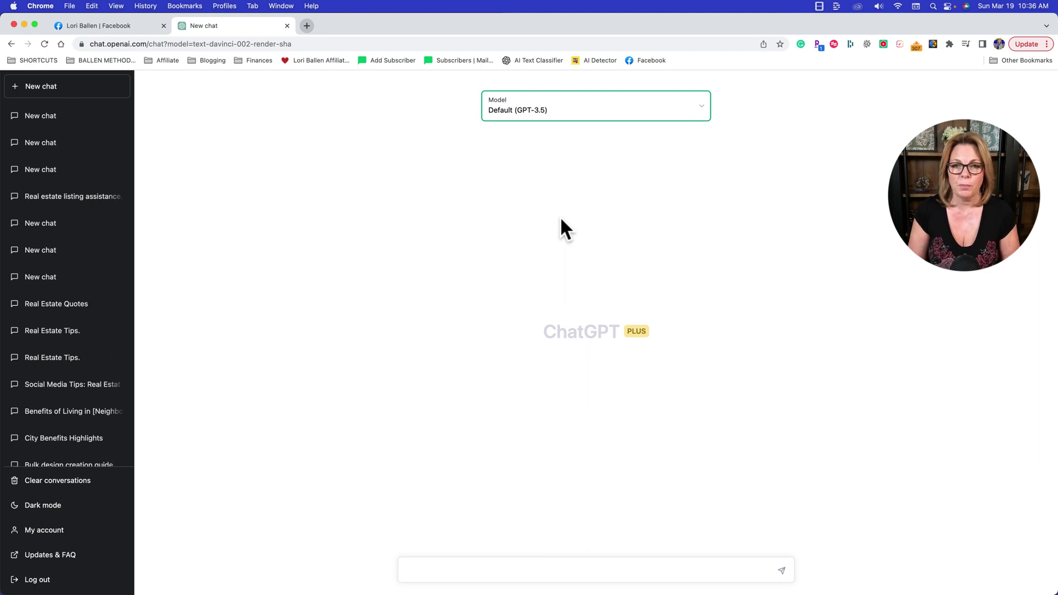
Send ChatGPT the prompt "make me a list of 30 quotes related to real estate".
{"action": "left_click", "coordinate": [525, 570]}
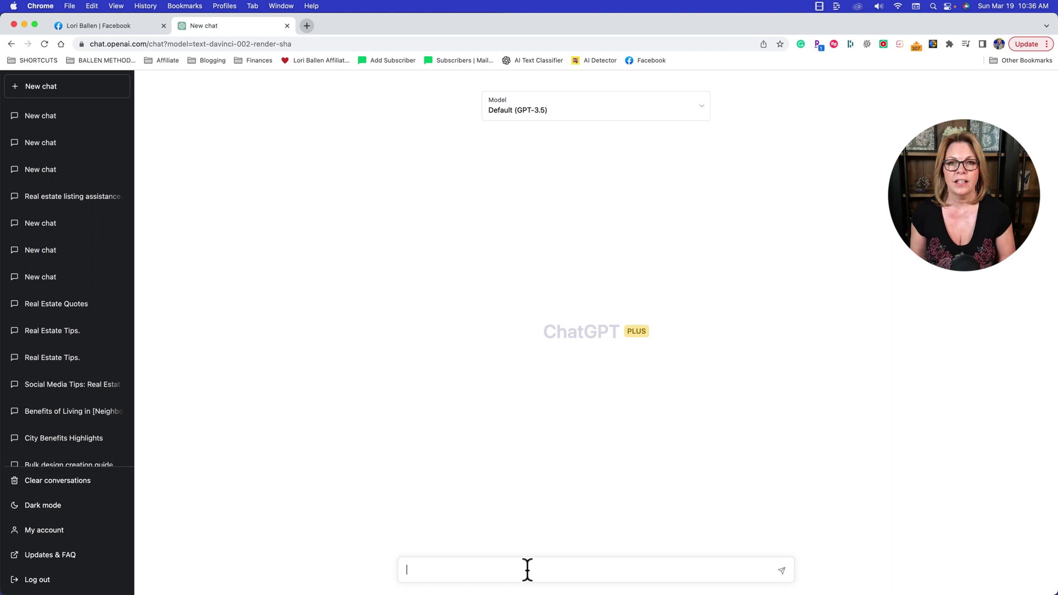
{"action": "type", "text": "ma"}
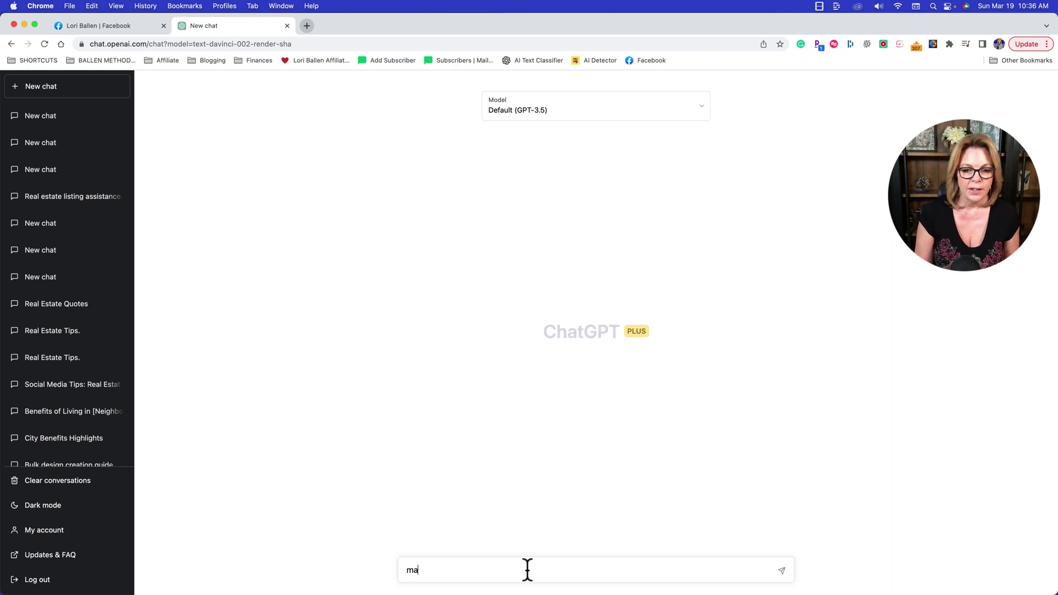
{"action": "type", "text": "ke me a list of "}
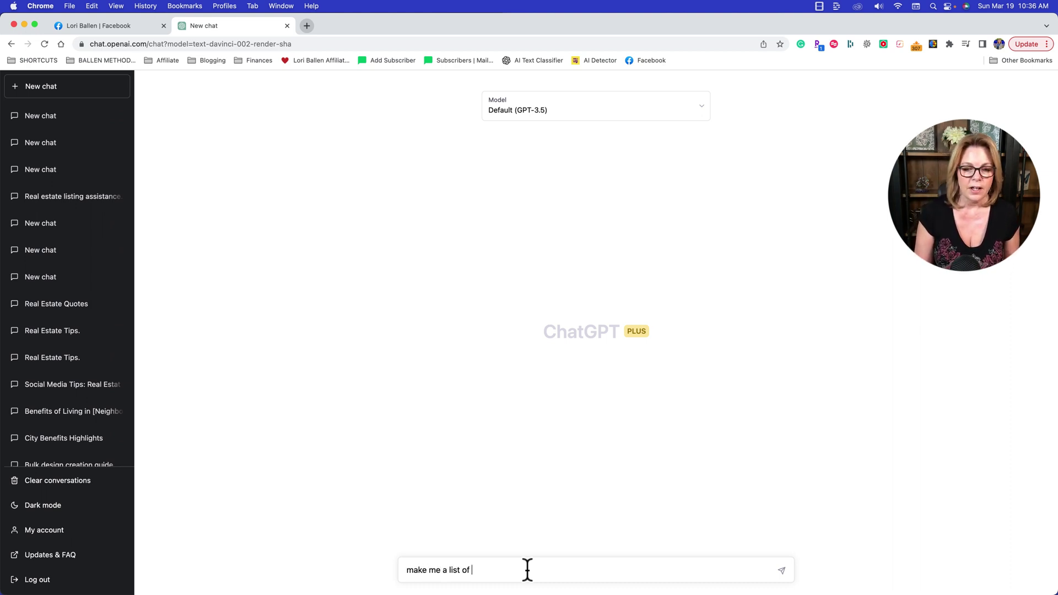
{"action": "type", "text": "30 quote"}
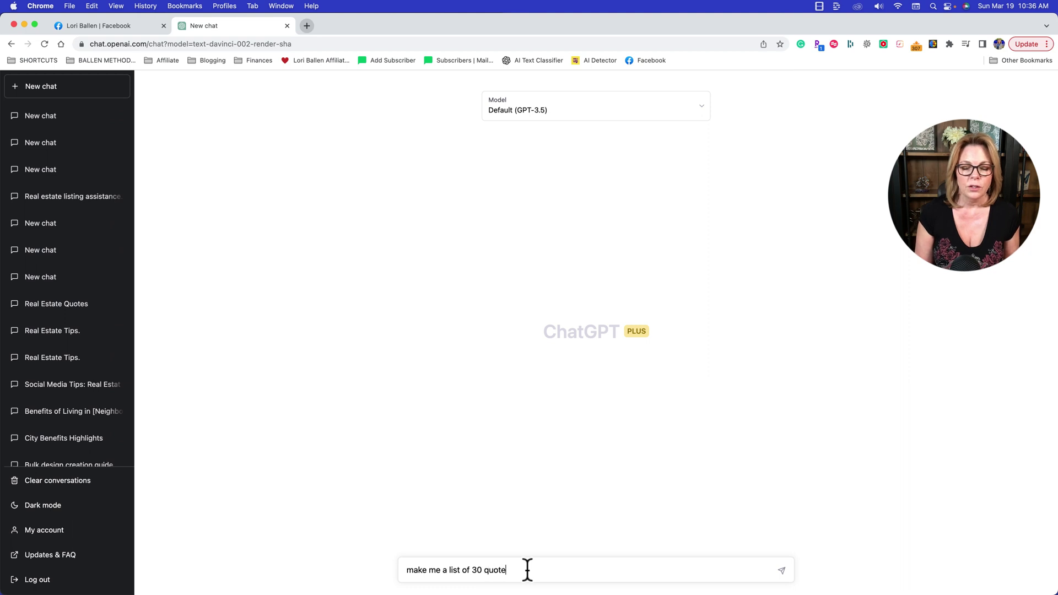
{"action": "type", "text": "s related to"}
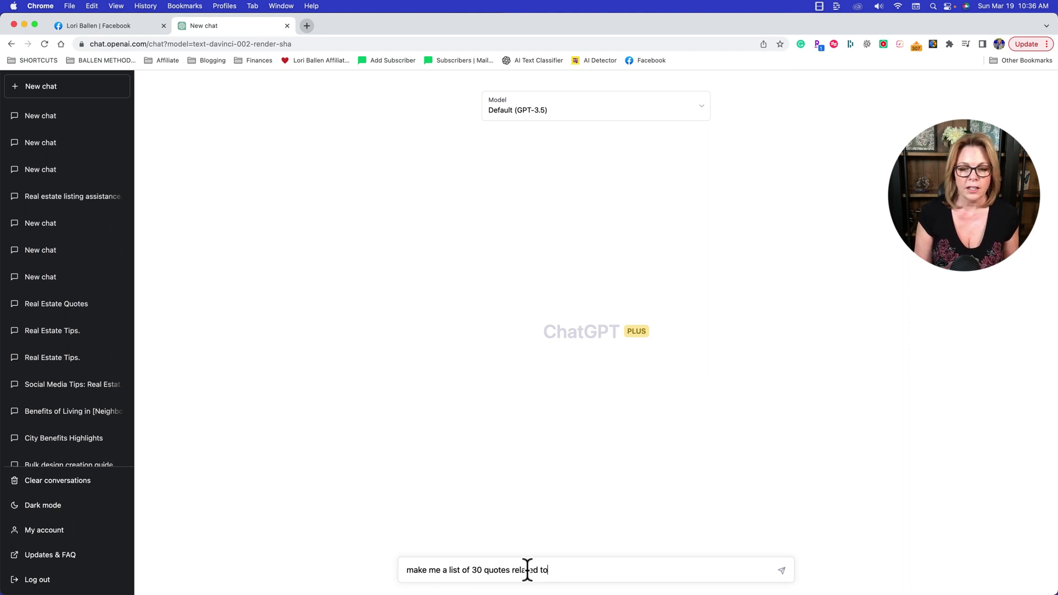
{"action": "type", "text": " real estate"}
{"action": "key", "text": "Return"}
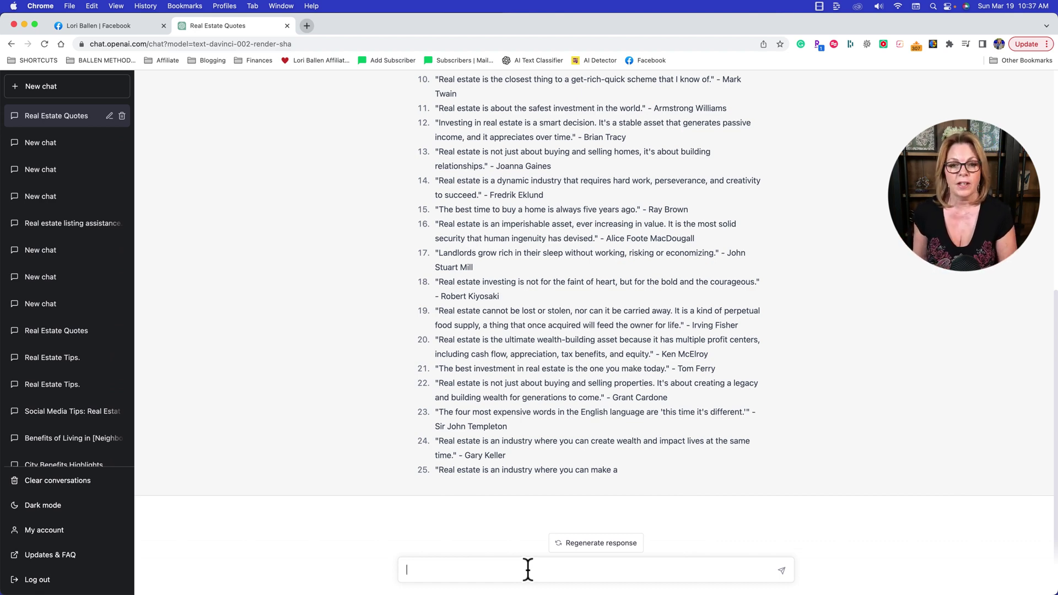
Send the prompt "continue" to extend the cut-off quote list, and regenerate that reply, stopping it partway.
{"action": "scroll", "coordinate": [564, 453], "scroll_direction": "up", "scroll_amount": 5}
{"action": "scroll", "coordinate": [564, 450], "scroll_direction": "up", "scroll_amount": 3}
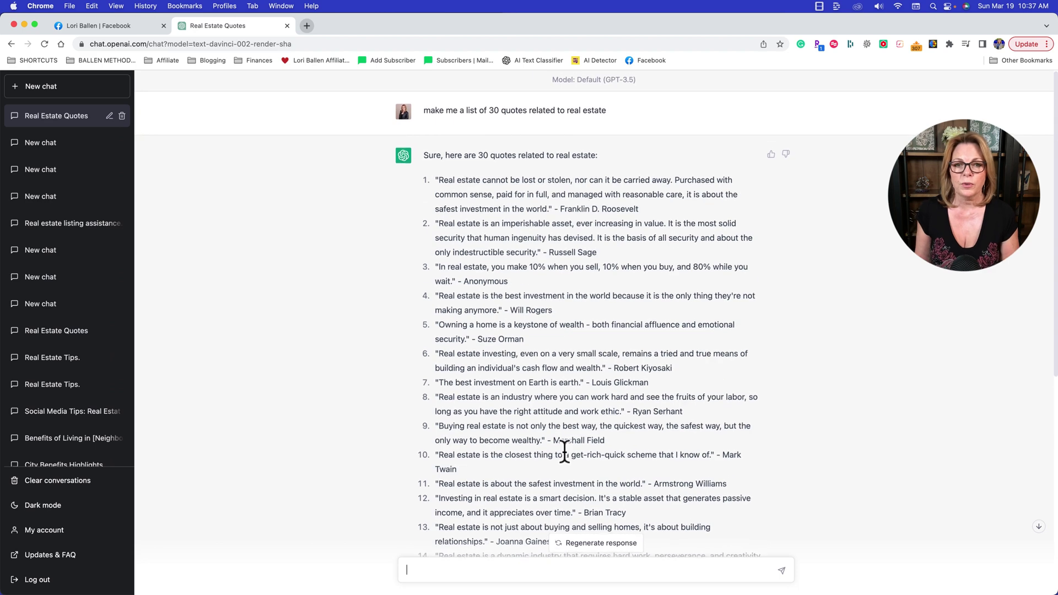
{"action": "scroll", "coordinate": [539, 408], "scroll_direction": "down", "scroll_amount": 4}
{"action": "scroll", "coordinate": [539, 408], "scroll_direction": "down", "scroll_amount": 5}
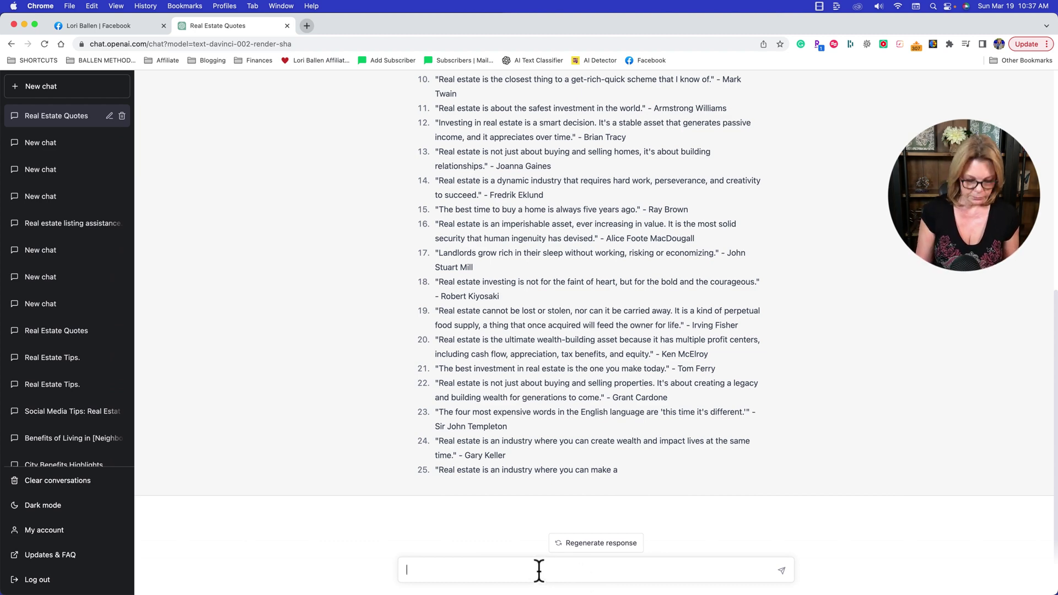
{"action": "type", "text": "continue"}
{"action": "key", "text": "Return"}
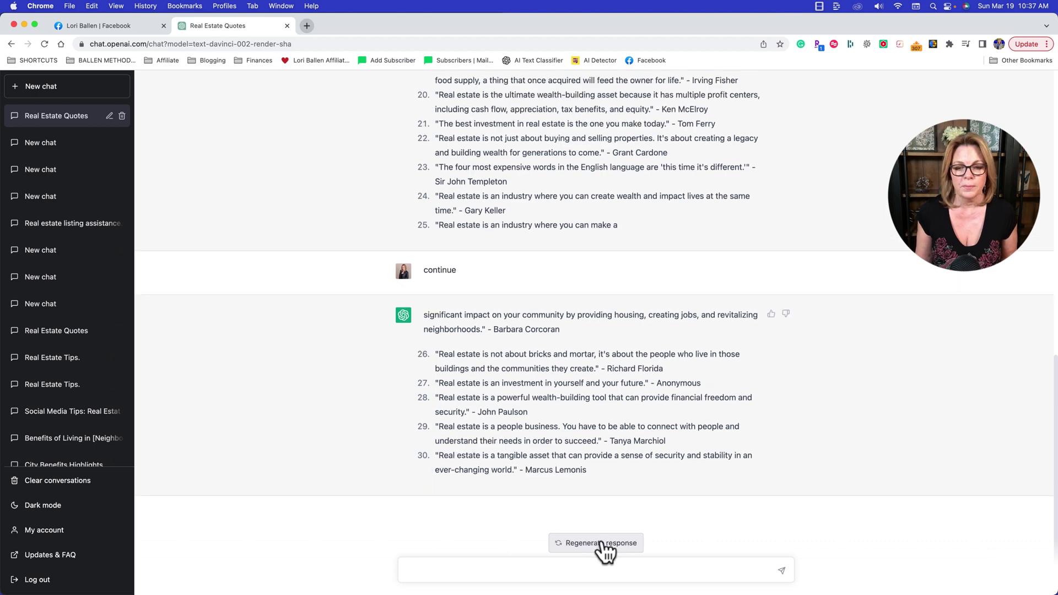
{"action": "left_click", "coordinate": [601, 543]}
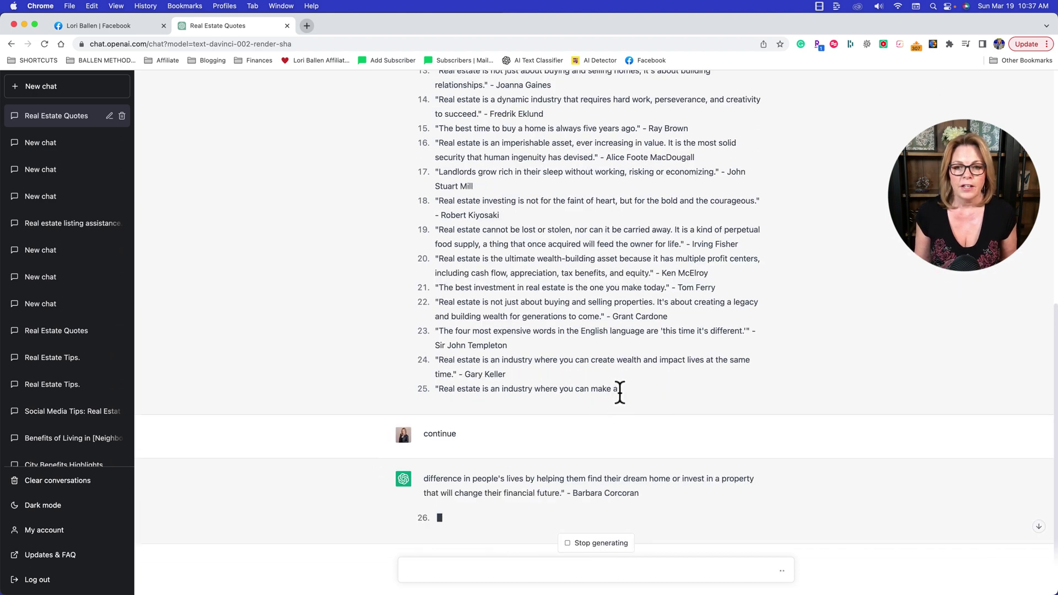
{"action": "left_click", "coordinate": [606, 541]}
Copy quotes 1 through 25 from ChatGPT's first response.
{"action": "scroll", "coordinate": [558, 309], "scroll_direction": "up", "scroll_amount": 10}
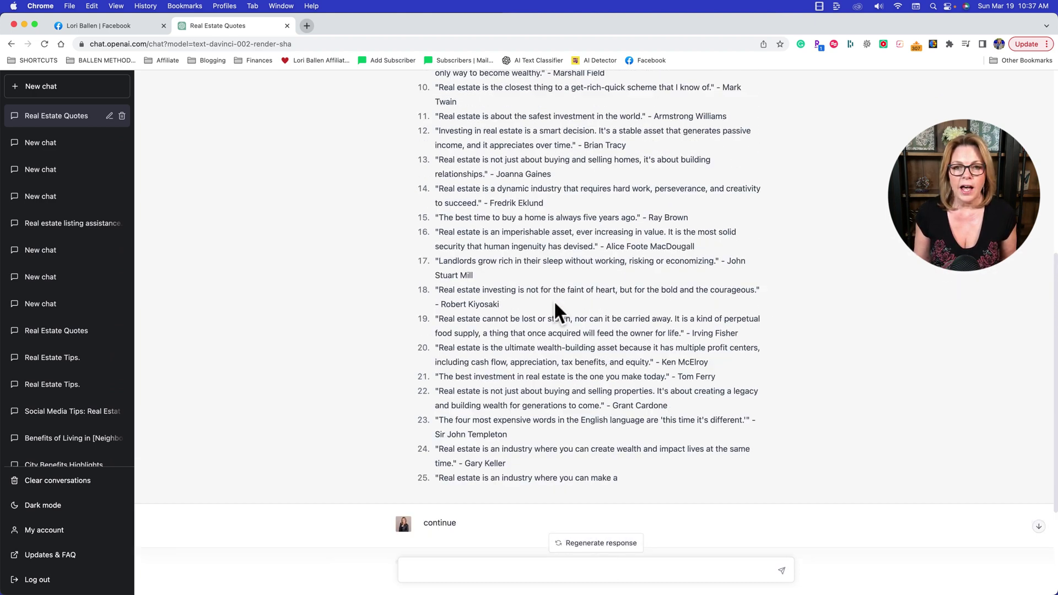
{"action": "scroll", "coordinate": [482, 279], "scroll_direction": "up", "scroll_amount": 1}
{"action": "left_click_drag", "start_coordinate": [433, 179], "coordinate": [614, 437]}
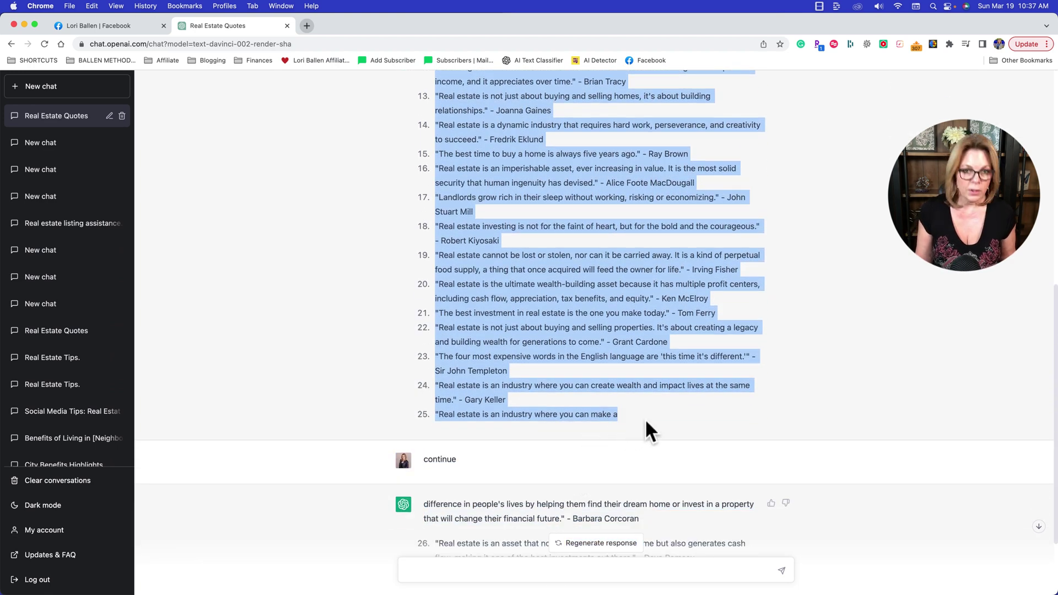
Search the web for "google sheets" in a new tab and open the Google Sheets overview page.
{"action": "left_click", "coordinate": [307, 26]}
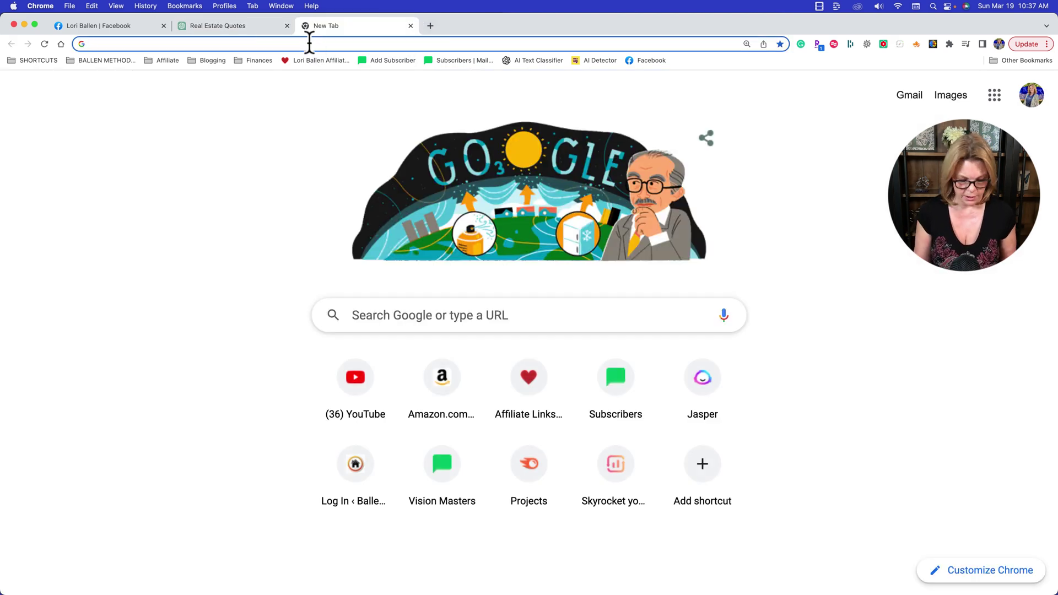
{"action": "type", "text": "google sheets"}
{"action": "key", "text": "Return"}
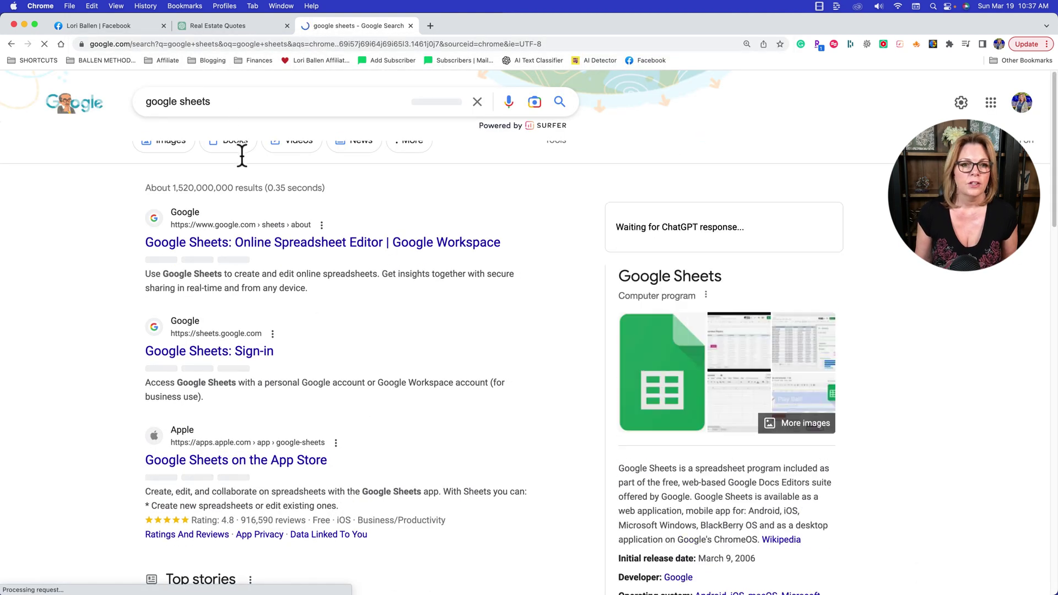
{"action": "left_click", "coordinate": [308, 245]}
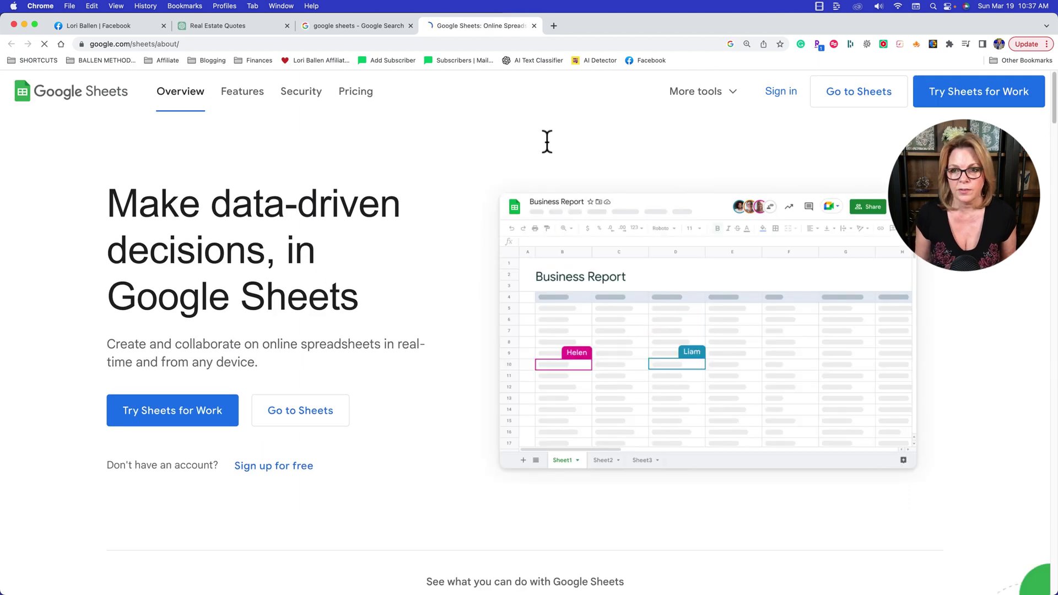
Create a blank Google Sheets spreadsheet through sheets.new and paste the copied quotes into column A from cell A1.
{"action": "key", "text": "super+t"}
{"action": "type", "text": "sheets.new"}
{"action": "key", "text": "Return"}
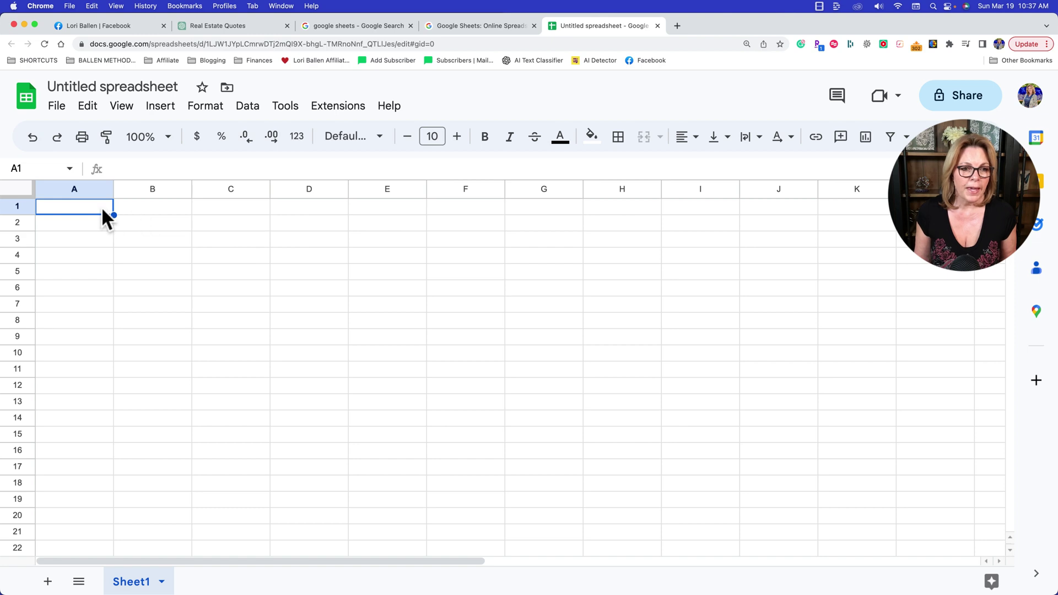
{"action": "key", "text": "super+v"}
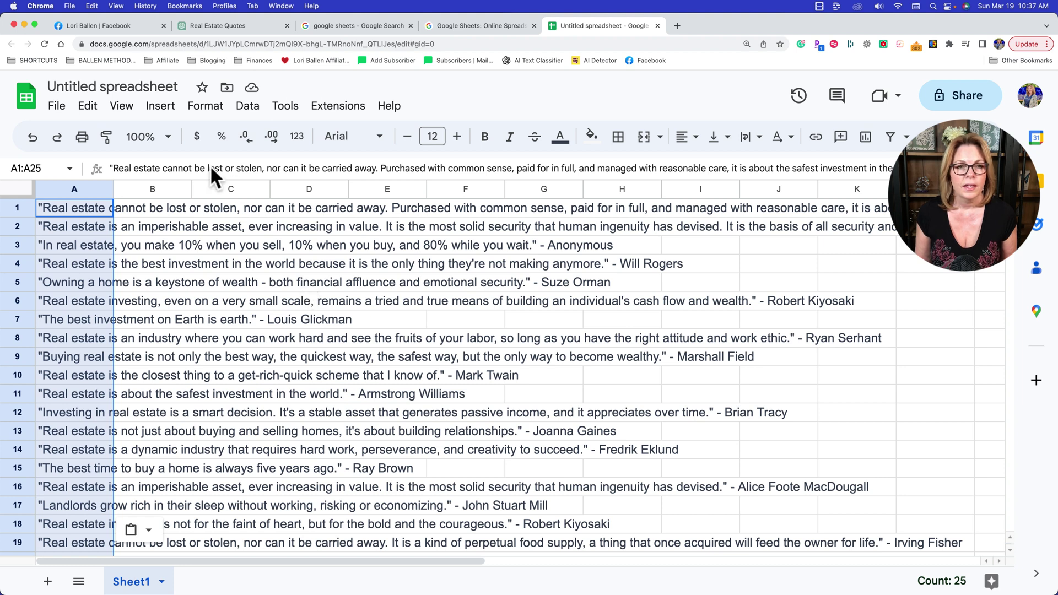
Download the quotes sheet as Comma Separated Values (.csv), saving it in the Documents folder under the suggested name.
{"action": "left_click", "coordinate": [65, 106]}
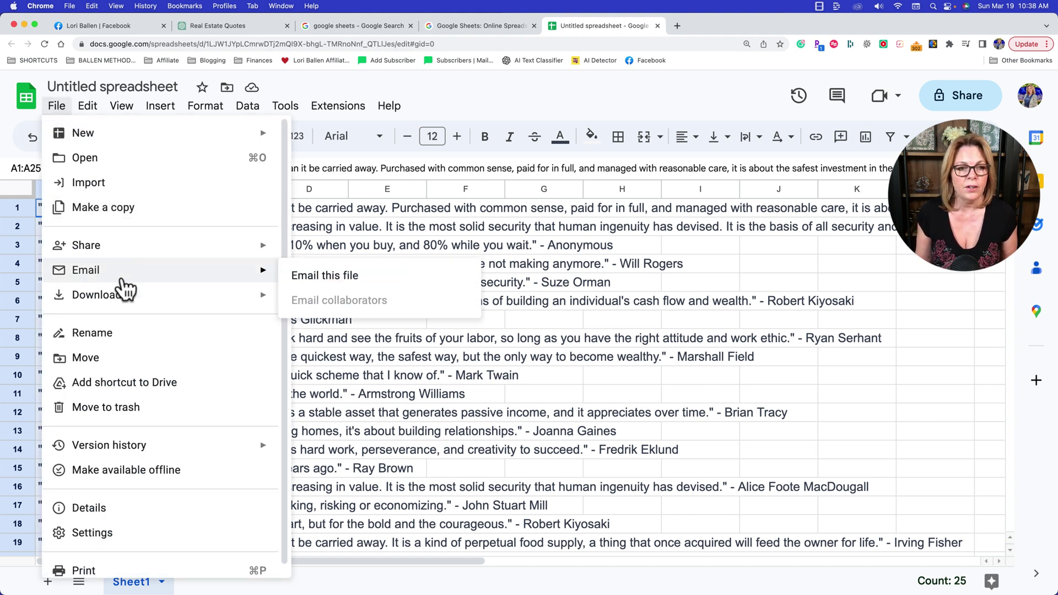
{"action": "mouse_move", "coordinate": [129, 308]}
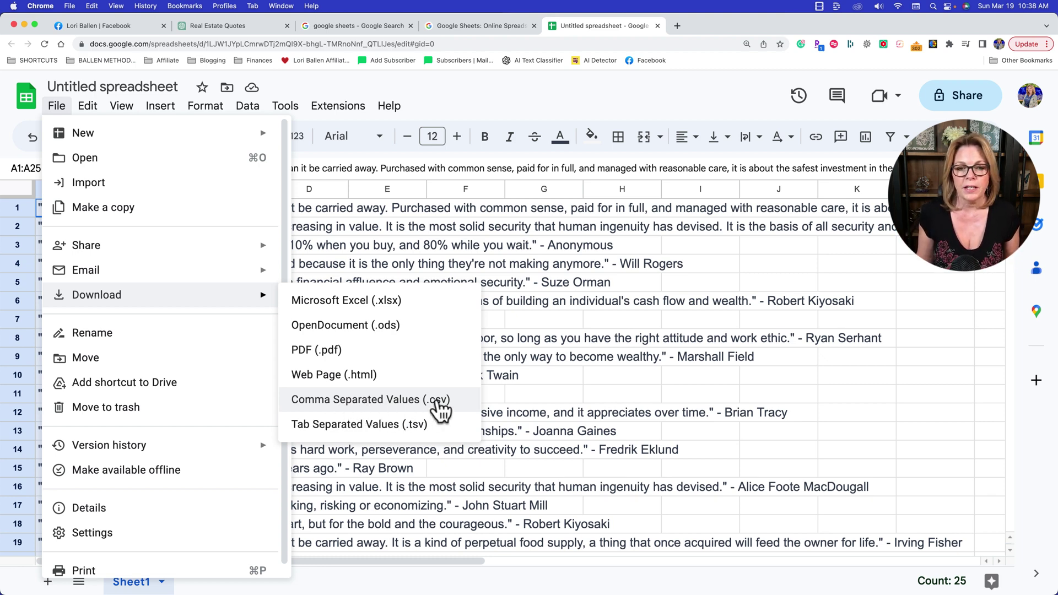
{"action": "left_click", "coordinate": [443, 411]}
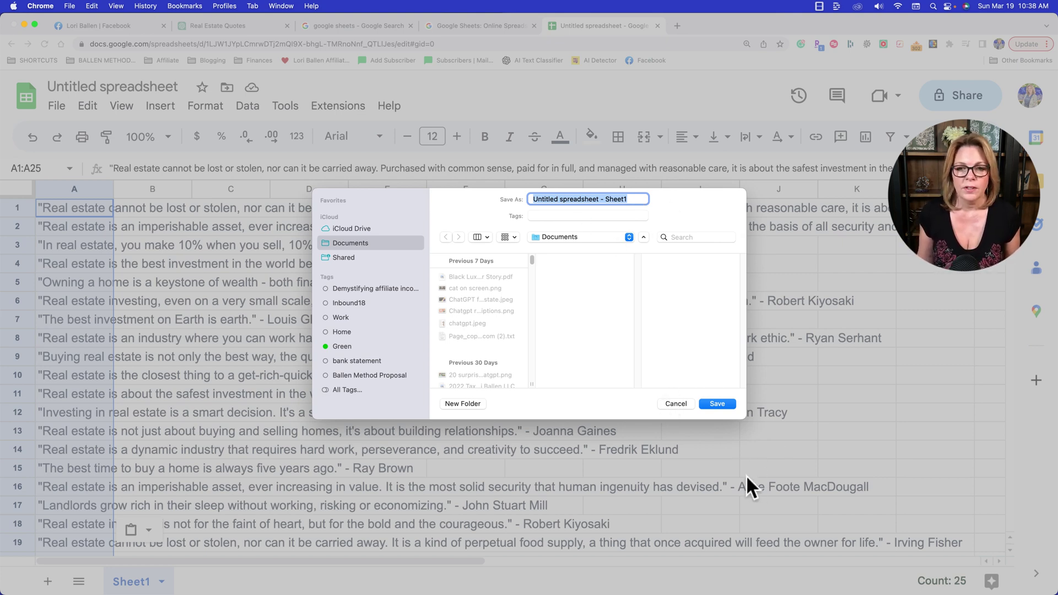
{"action": "left_click", "coordinate": [716, 403]}
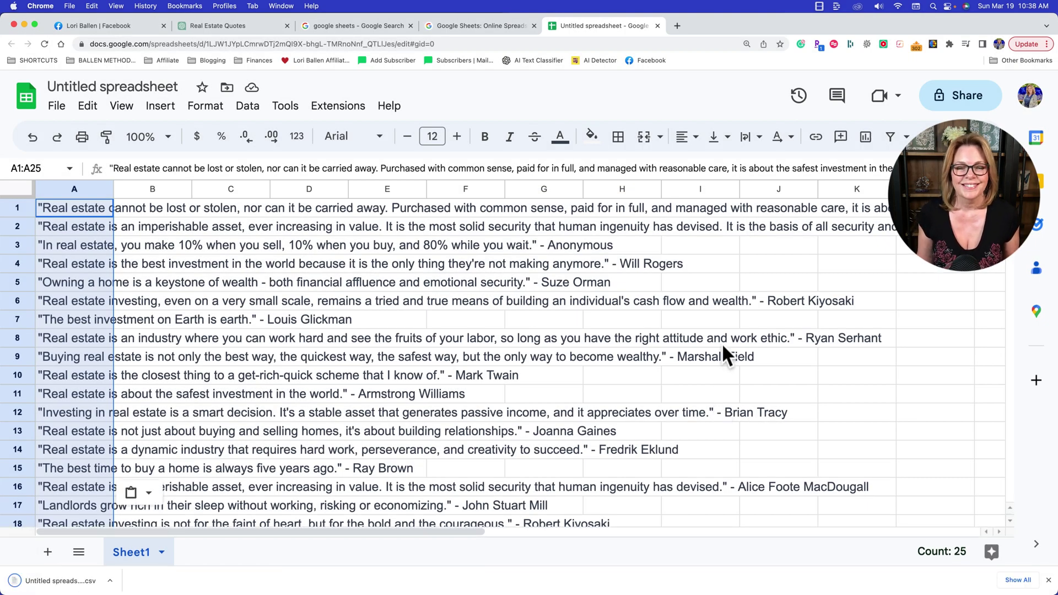
Open Canva in a new browser tab.
{"action": "left_click", "coordinate": [677, 26]}
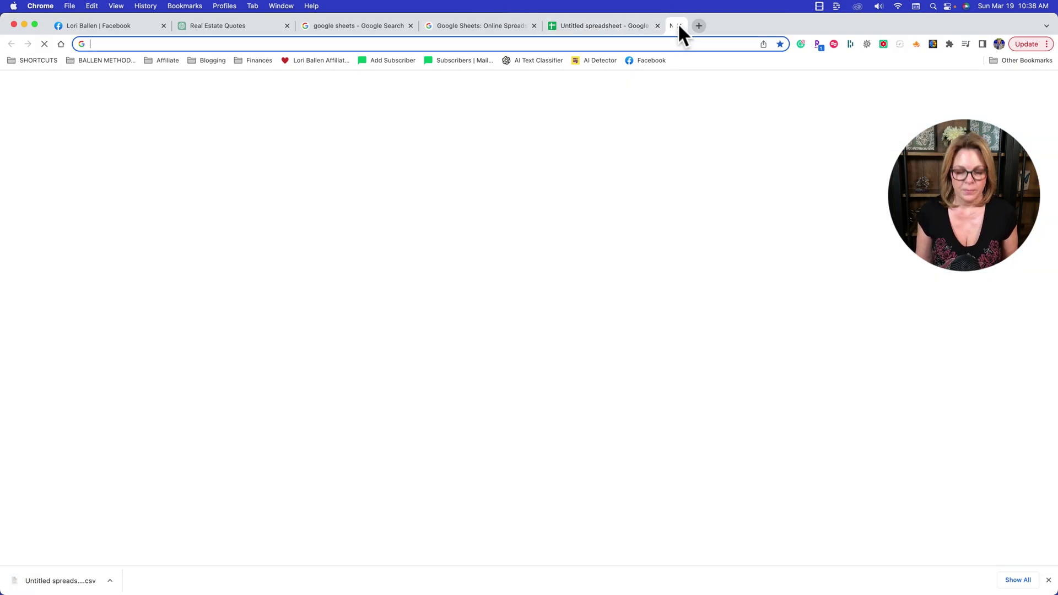
{"action": "type", "text": "can"}
{"action": "key", "text": "Return"}
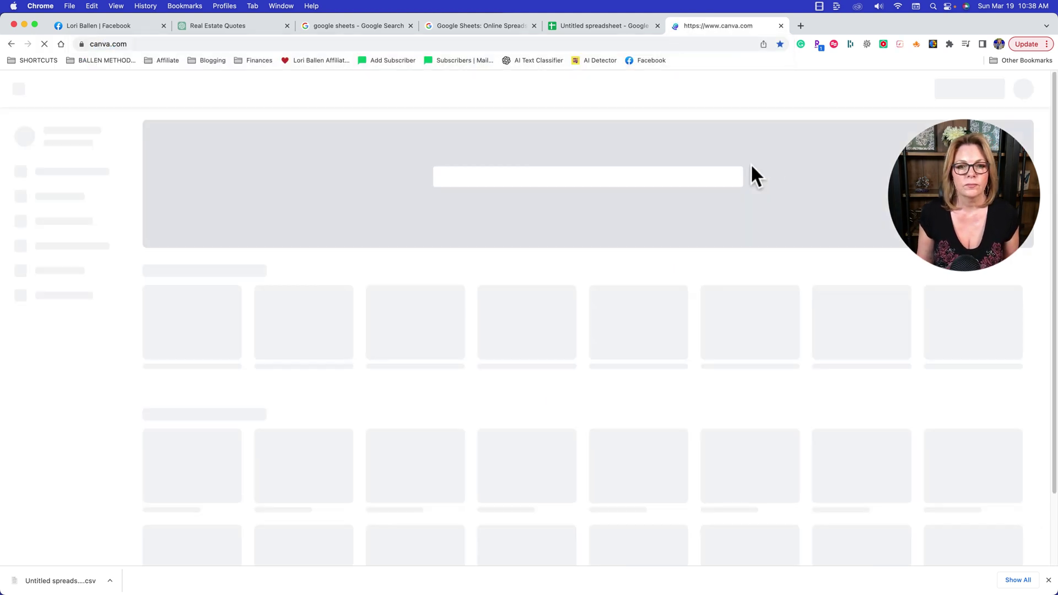
Open the "(Bulk) Monochrome Simple Modern" Instagram post from the recent designs and look through its first pages.
{"action": "scroll", "coordinate": [485, 322], "scroll_direction": "down", "scroll_amount": 3}
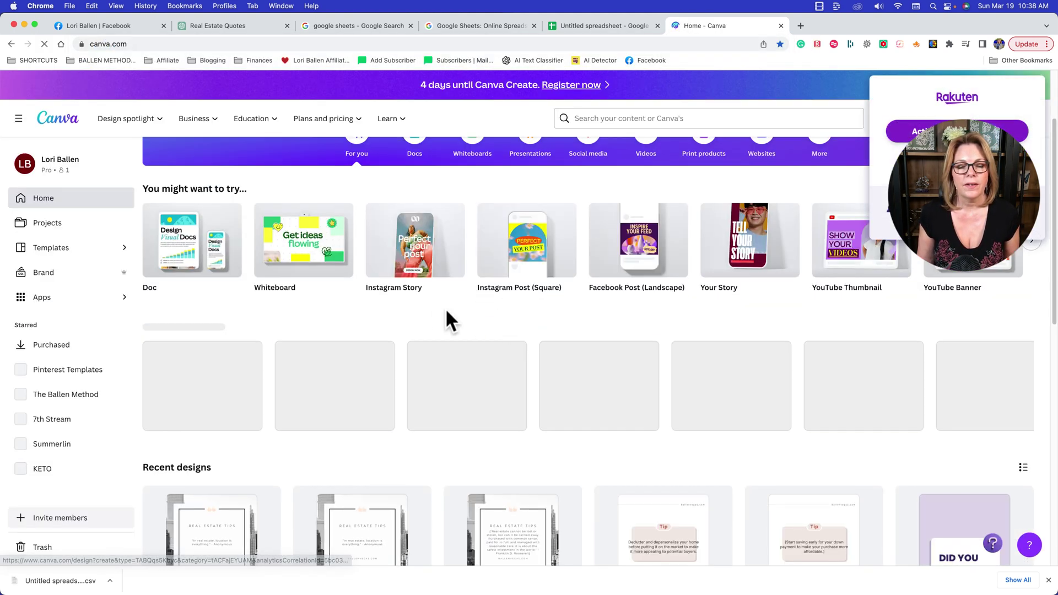
{"action": "scroll", "coordinate": [438, 314], "scroll_direction": "down", "scroll_amount": 2}
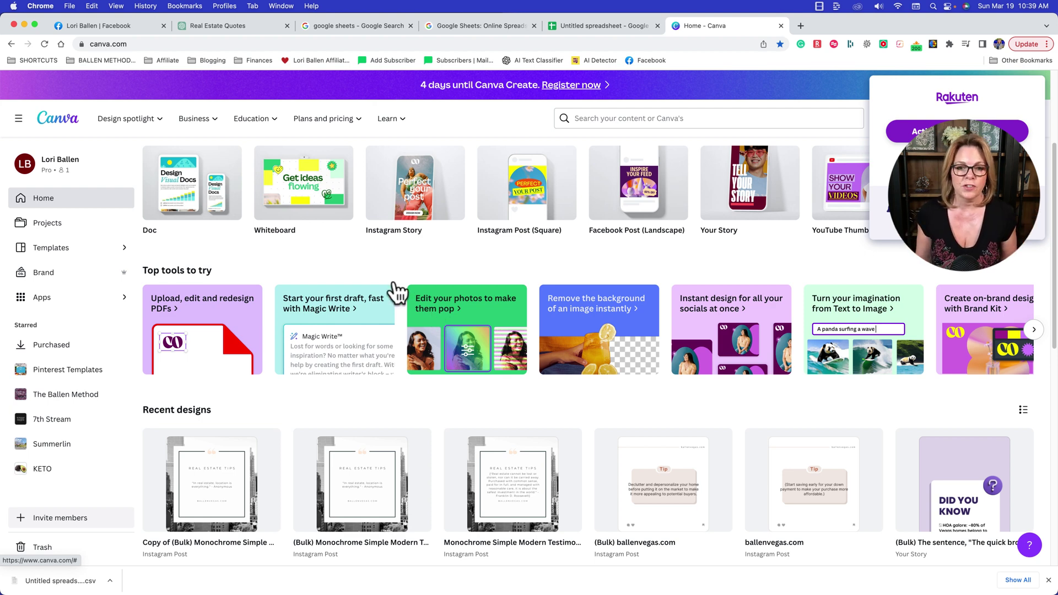
{"action": "scroll", "coordinate": [393, 279], "scroll_direction": "down", "scroll_amount": 5}
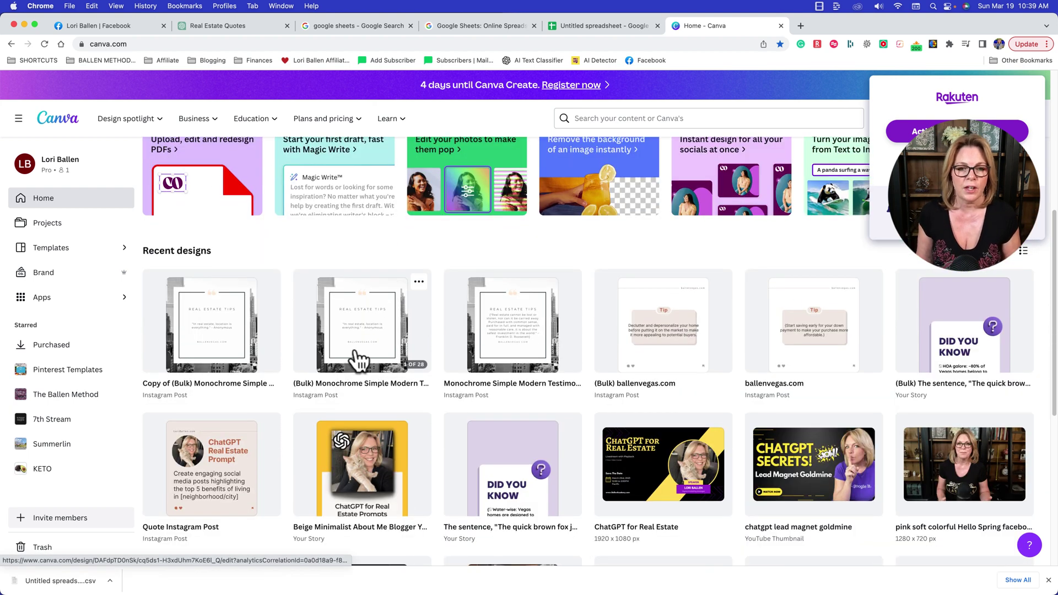
{"action": "left_click", "coordinate": [364, 351]}
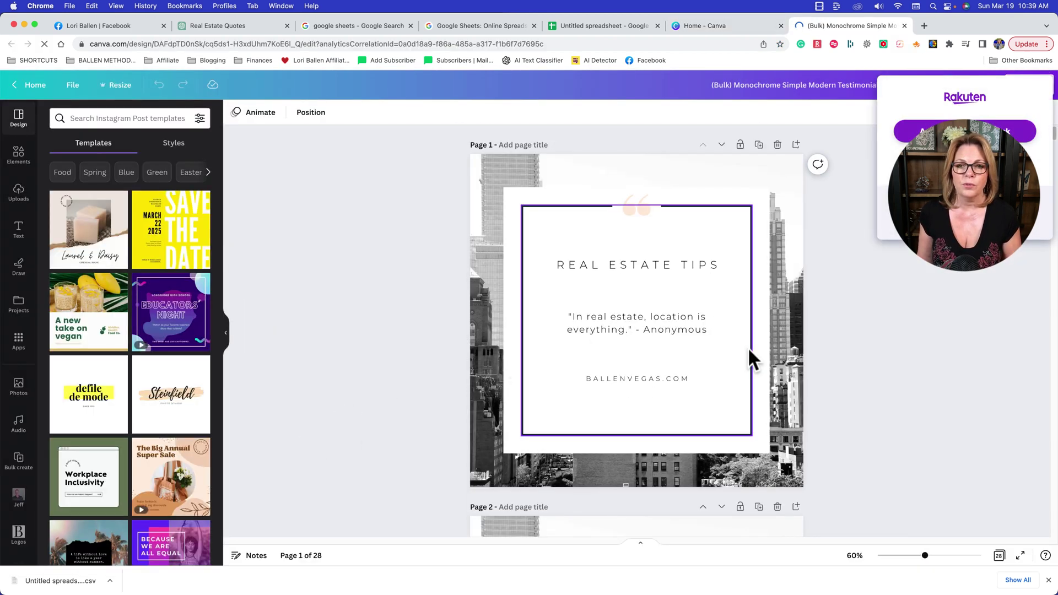
{"action": "scroll", "coordinate": [706, 345], "scroll_direction": "down", "scroll_amount": 7}
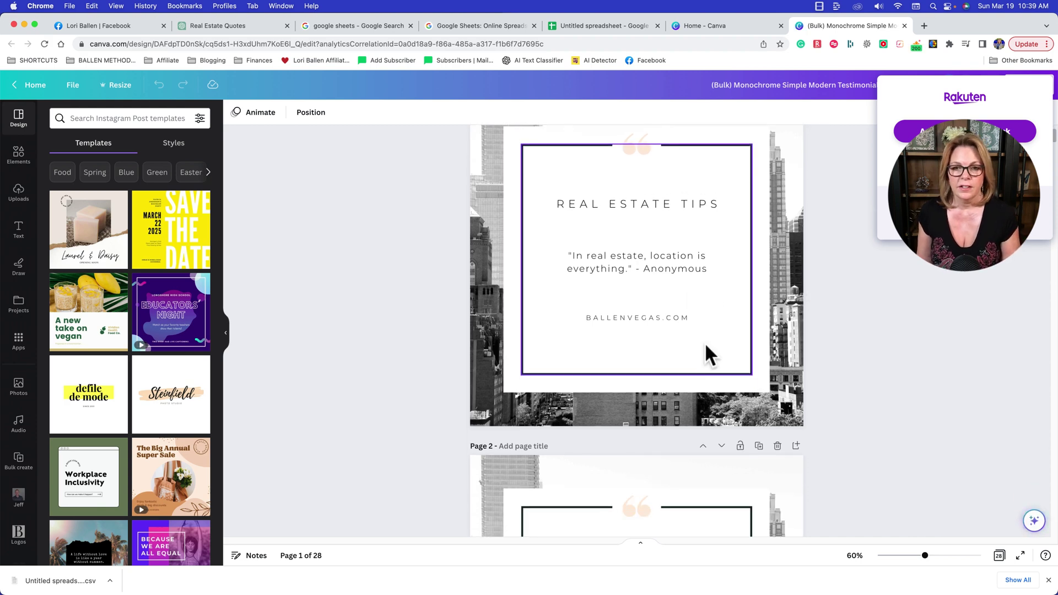
{"action": "scroll", "coordinate": [706, 348], "scroll_direction": "down", "scroll_amount": 7}
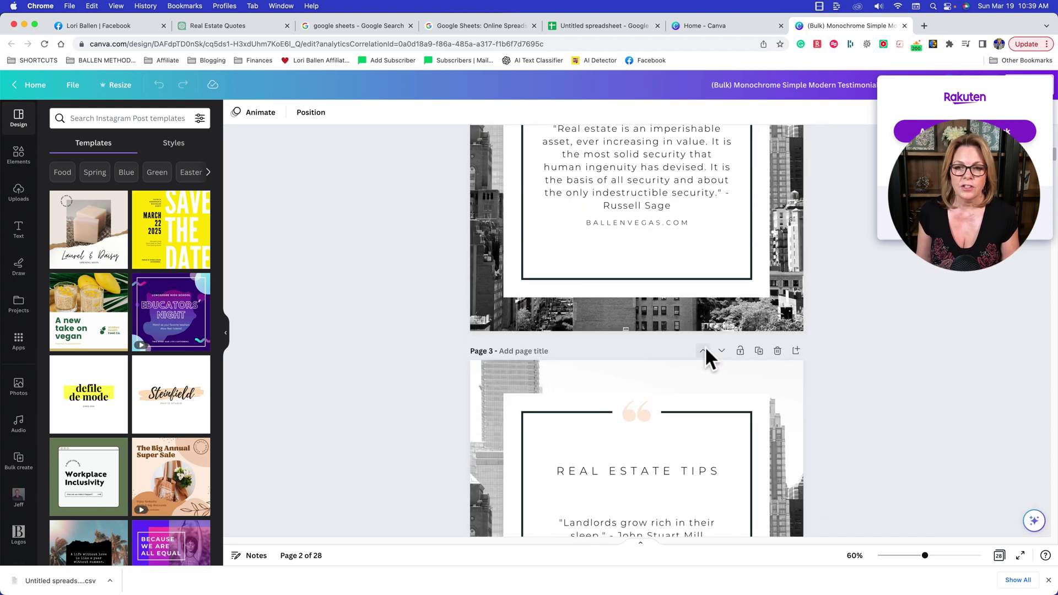
Look through the first ten pages of the bulk-created design, examining how each real estate quote fits the same layout.
{"action": "scroll", "coordinate": [705, 347], "scroll_direction": "down", "scroll_amount": 7}
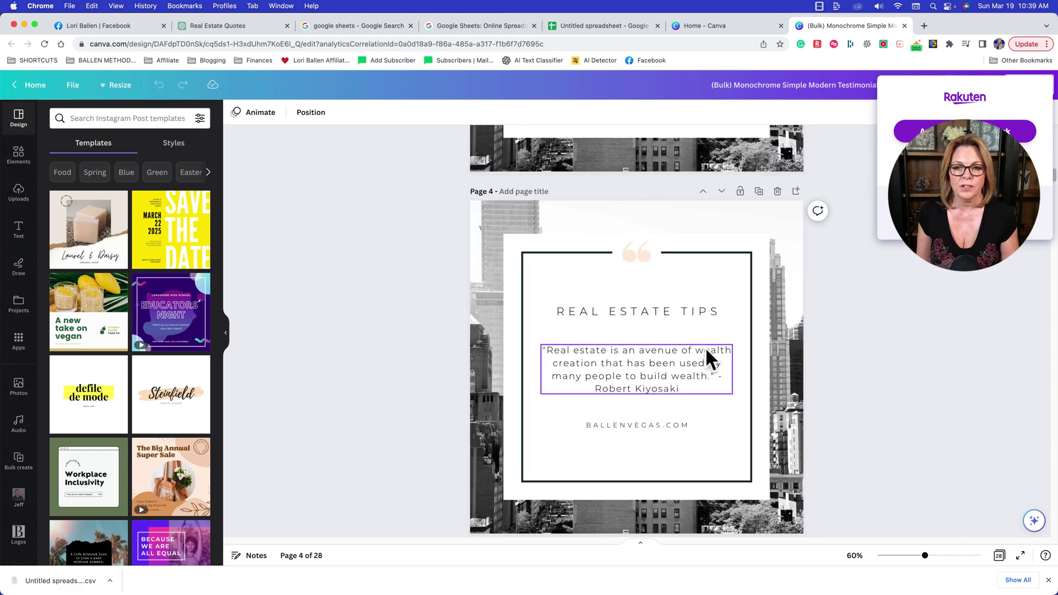
{"action": "scroll", "coordinate": [667, 349], "scroll_direction": "down", "scroll_amount": 15}
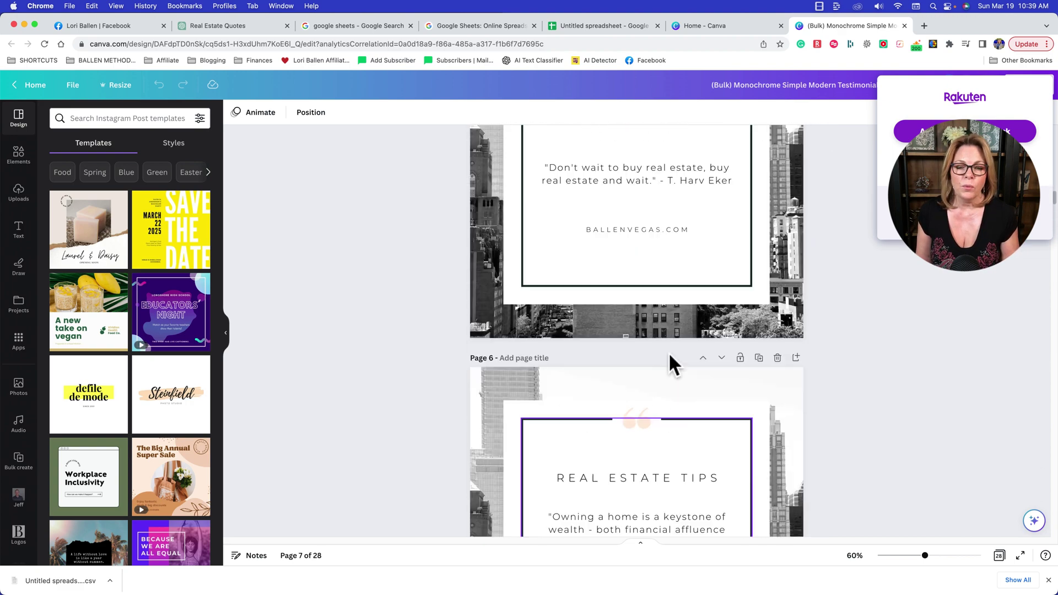
{"action": "scroll", "coordinate": [669, 352], "scroll_direction": "up", "scroll_amount": 20}
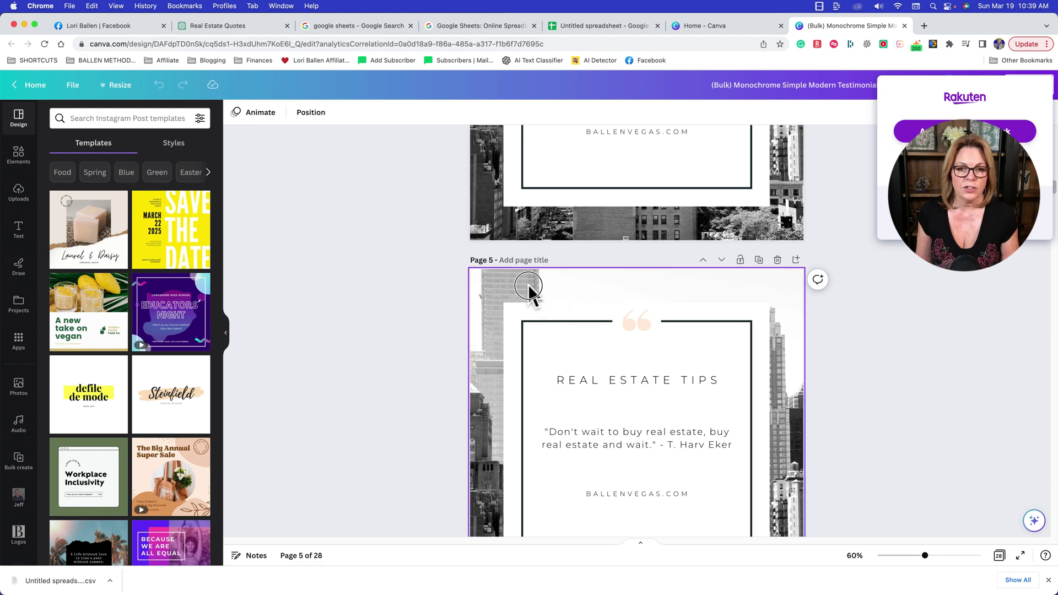
{"action": "left_click", "coordinate": [528, 284]}
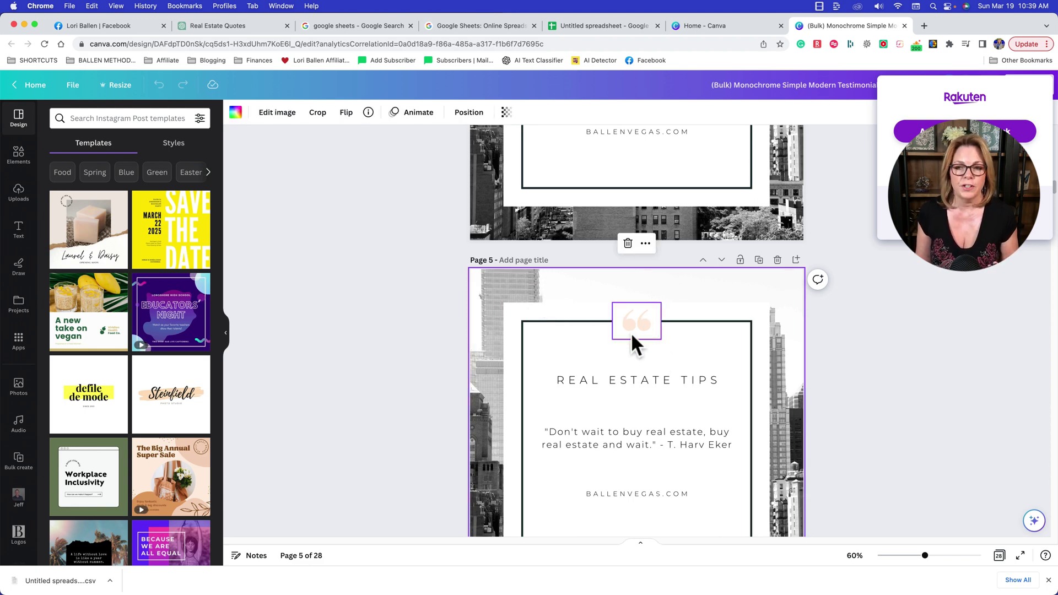
{"action": "scroll", "coordinate": [670, 318], "scroll_direction": "down", "scroll_amount": 3}
{"action": "scroll", "coordinate": [669, 315], "scroll_direction": "up", "scroll_amount": 10}
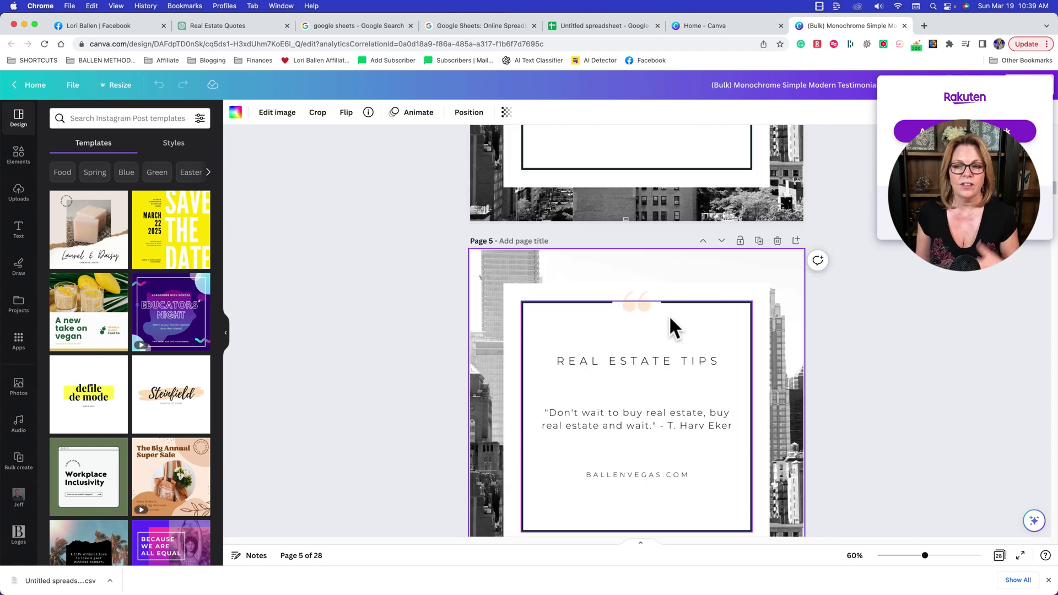
{"action": "scroll", "coordinate": [668, 321], "scroll_direction": "up", "scroll_amount": 15}
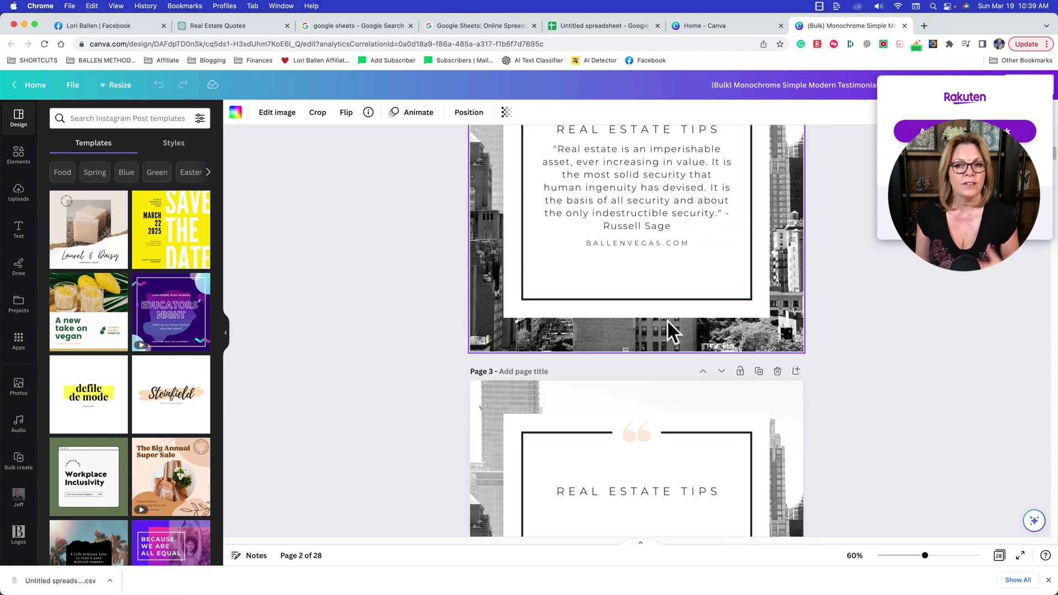
{"action": "scroll", "coordinate": [667, 319], "scroll_direction": "up", "scroll_amount": 3}
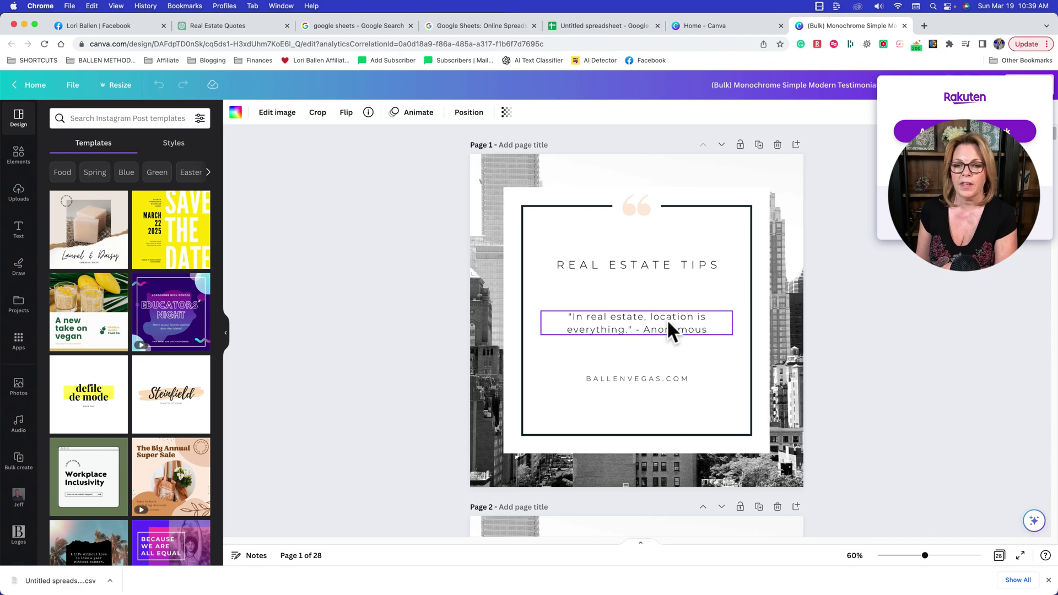
{"action": "scroll", "coordinate": [726, 321], "scroll_direction": "down", "scroll_amount": 3}
{"action": "scroll", "coordinate": [725, 322], "scroll_direction": "down", "scroll_amount": 20}
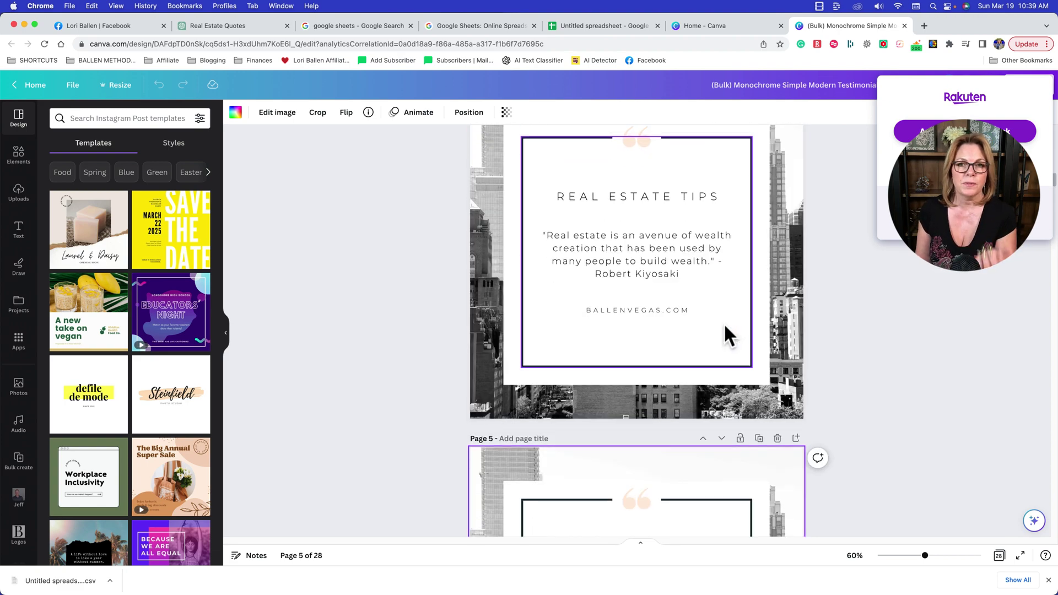
{"action": "scroll", "coordinate": [726, 333], "scroll_direction": "down", "scroll_amount": 15}
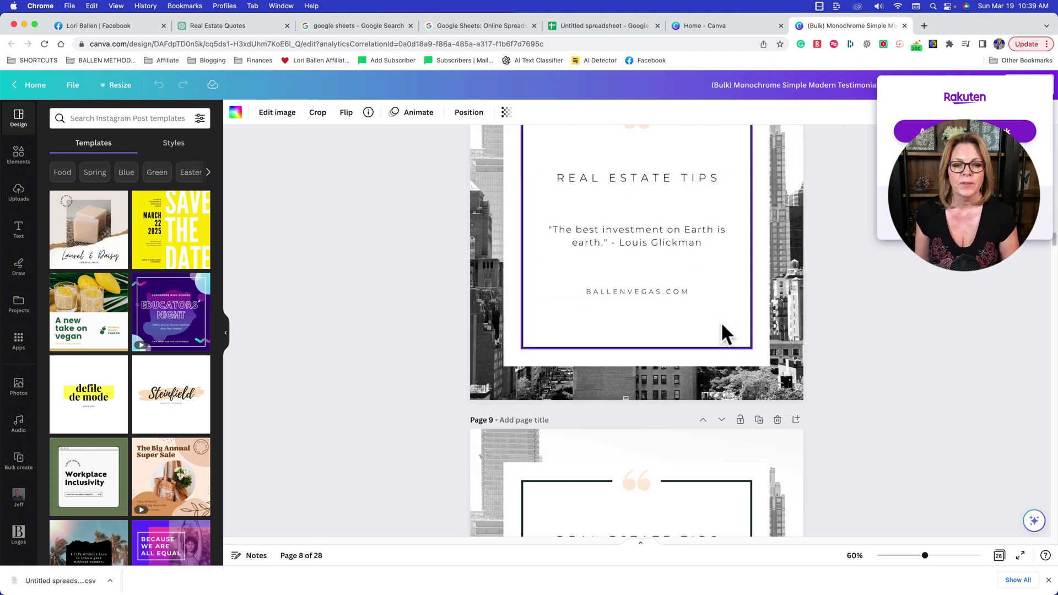
{"action": "scroll", "coordinate": [720, 322], "scroll_direction": "down", "scroll_amount": 5}
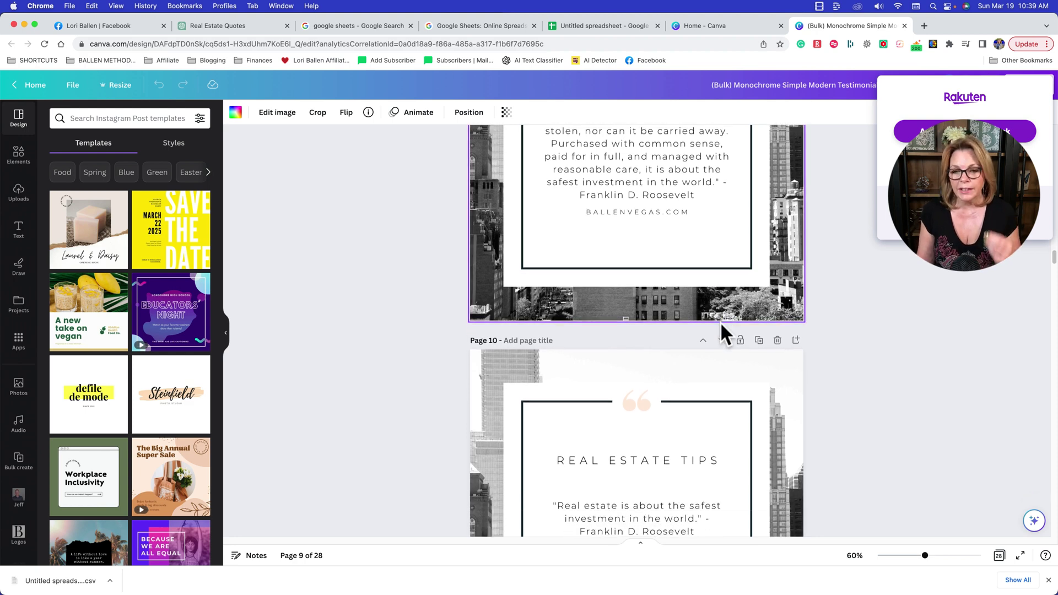
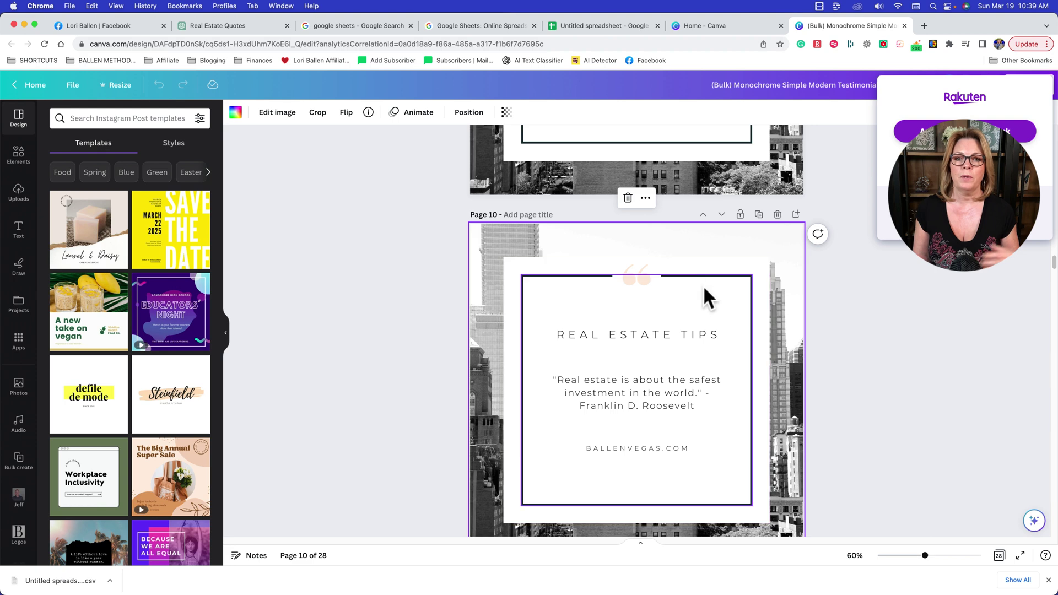
Search the elements for "las vegas" and set the welcome sign photo as page 10's background and the night skyline photo as page 9's.
{"action": "left_click", "coordinate": [646, 200]}
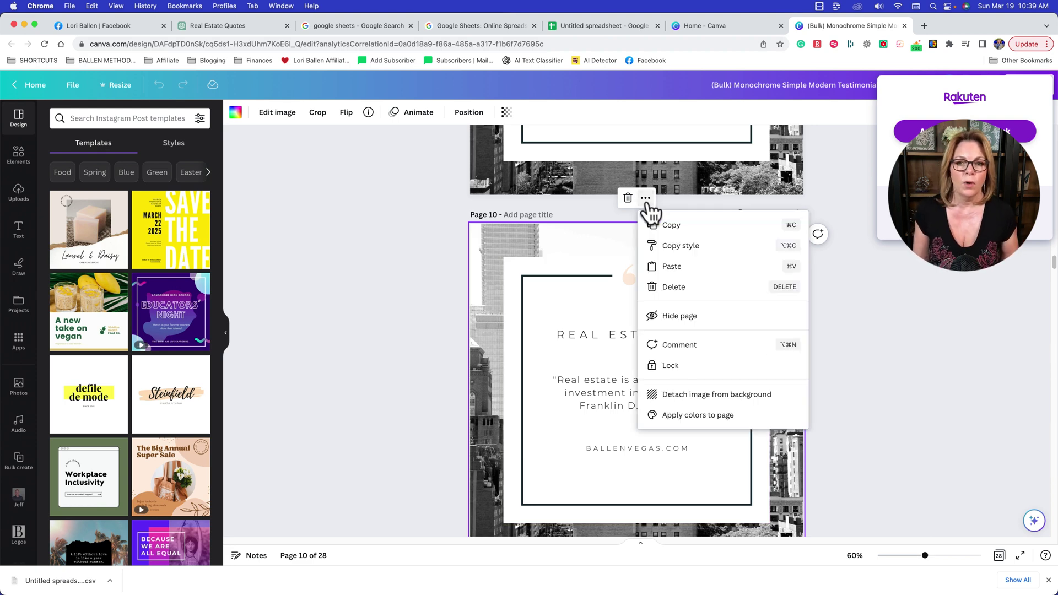
{"action": "left_click", "coordinate": [552, 246]}
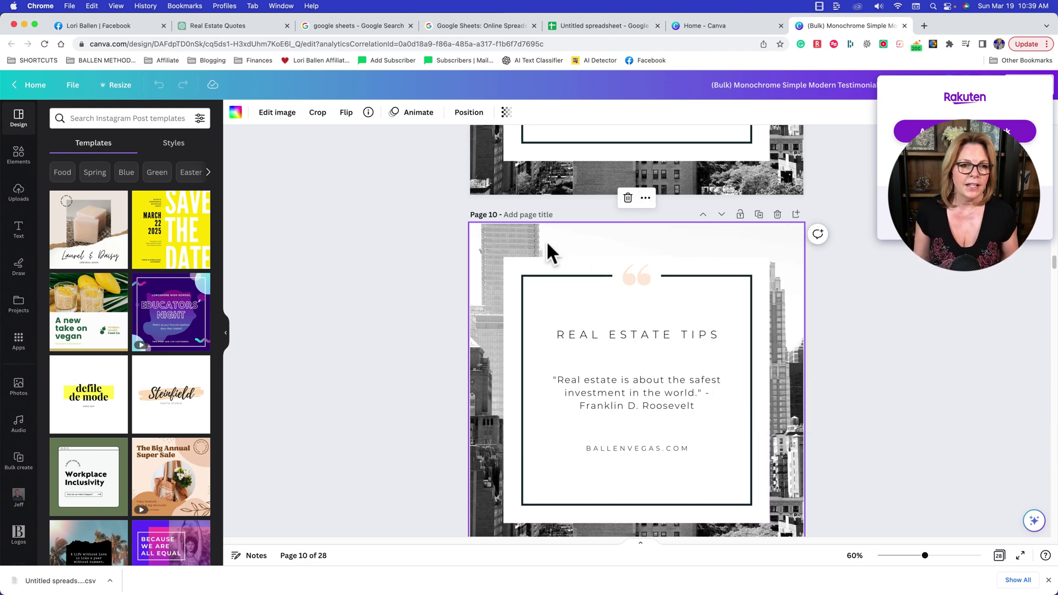
{"action": "left_click", "coordinate": [21, 155]}
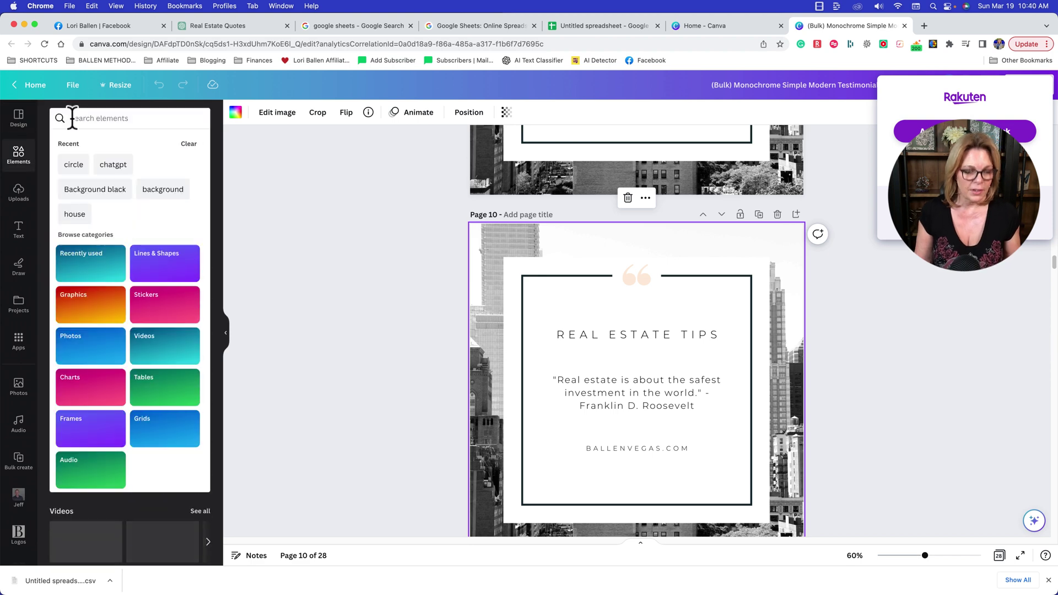
{"action": "left_click", "coordinate": [72, 118]}
{"action": "type", "text": "las vegas"}
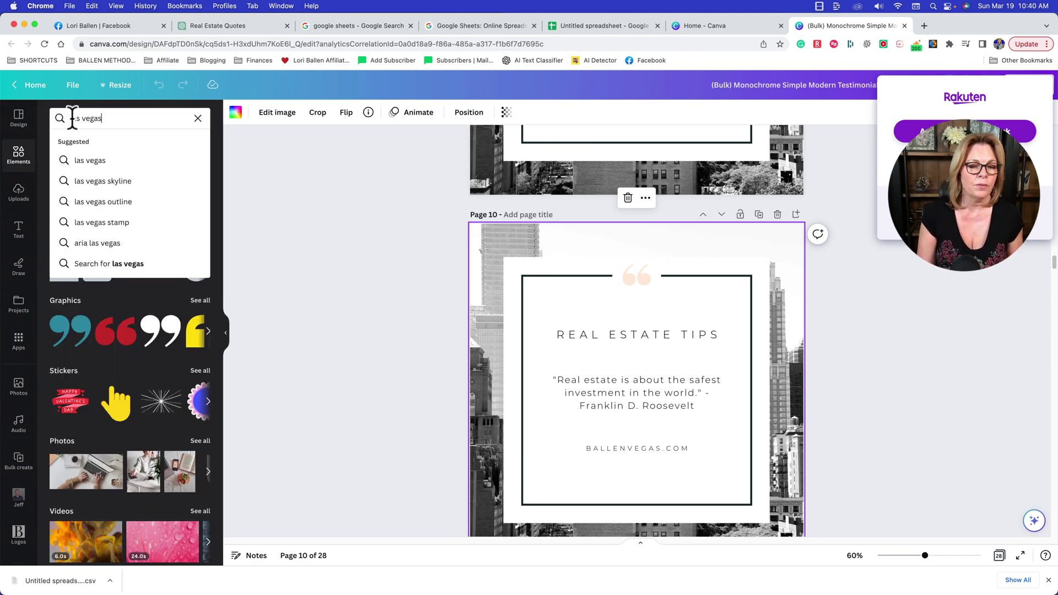
{"action": "key", "text": "Return"}
{"action": "left_click_drag", "start_coordinate": [80, 213], "coordinate": [494, 230]}
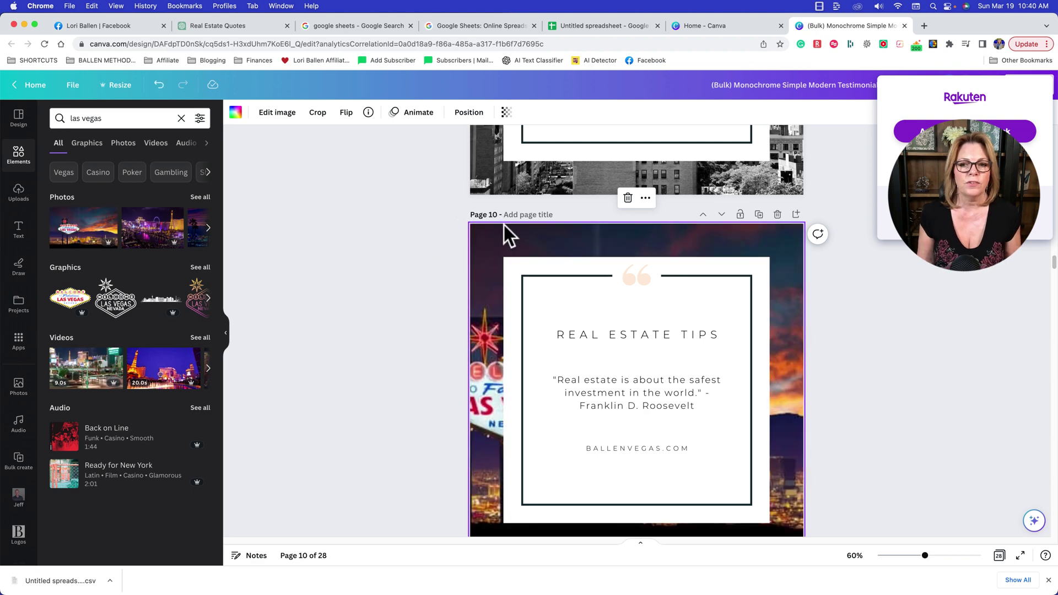
{"action": "scroll", "coordinate": [544, 243], "scroll_direction": "up", "scroll_amount": 5}
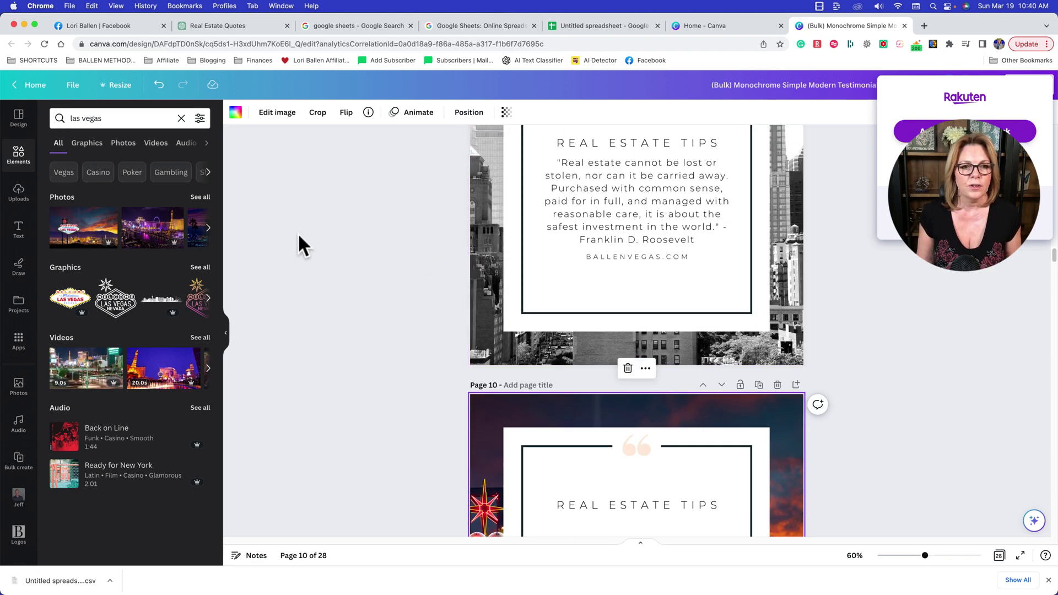
{"action": "left_click_drag", "start_coordinate": [173, 235], "coordinate": [493, 229]}
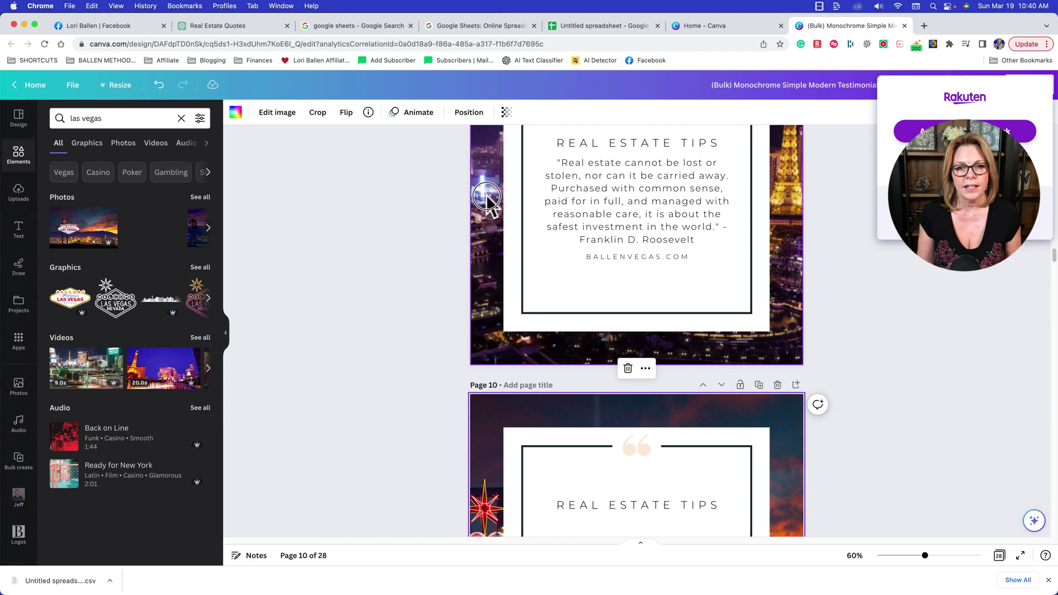
Search the elements for "las vegas neighborhoods" and set the purple dusk skyline photo as page 8's background.
{"action": "scroll", "coordinate": [428, 224], "scroll_direction": "up", "scroll_amount": 7}
{"action": "scroll", "coordinate": [428, 223], "scroll_direction": "up", "scroll_amount": 5}
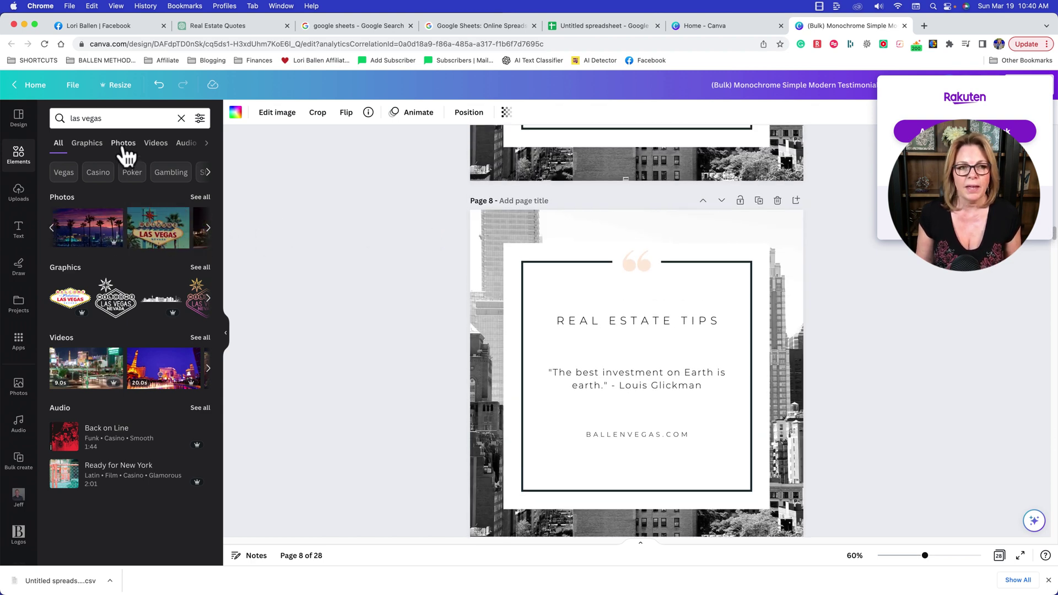
{"action": "left_click", "coordinate": [112, 119]}
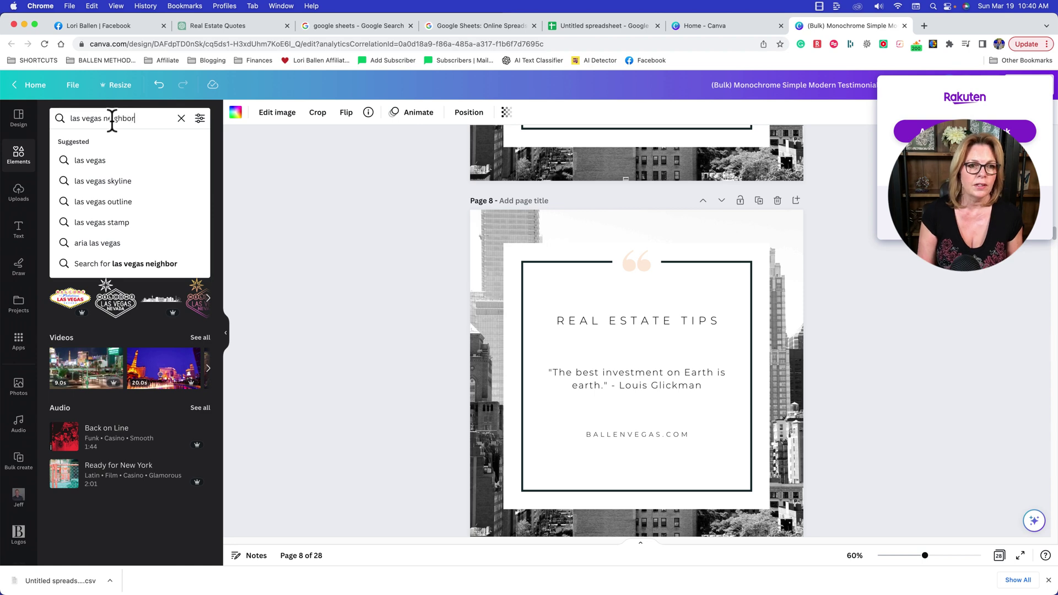
{"action": "type", "text": "neighborhoods"}
{"action": "key", "text": "Return"}
{"action": "left_click_drag", "start_coordinate": [165, 303], "coordinate": [474, 242]}
Replace page 11's background with the 9-second Las Vegas street video from the search results.
{"action": "scroll", "coordinate": [447, 330], "scroll_direction": "down", "scroll_amount": 5}
{"action": "scroll", "coordinate": [449, 334], "scroll_direction": "down", "scroll_amount": 15}
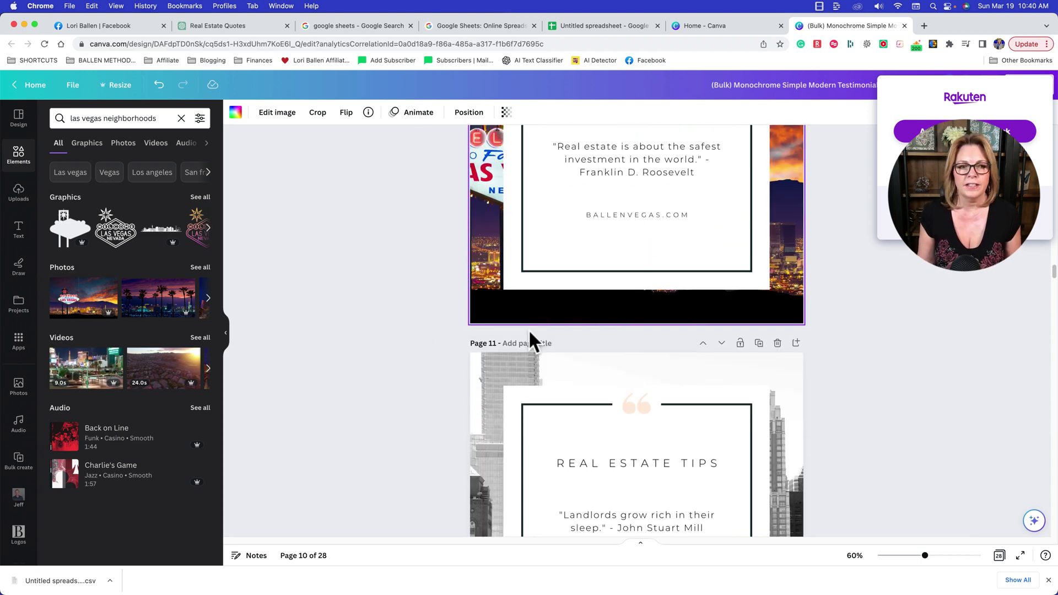
{"action": "scroll", "coordinate": [530, 332], "scroll_direction": "down", "scroll_amount": 5}
{"action": "left_click_drag", "start_coordinate": [107, 359], "coordinate": [472, 359]}
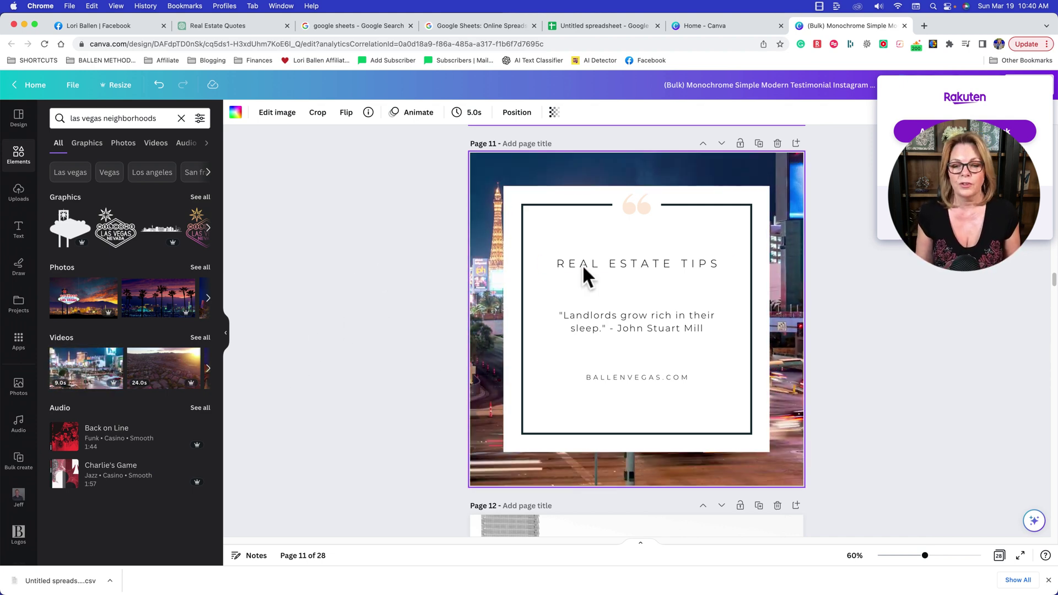
Return to the home page and create a blank Instagram Post (Square) design.
{"action": "scroll", "coordinate": [634, 273], "scroll_direction": "up", "scroll_amount": 15}
{"action": "scroll", "coordinate": [634, 267], "scroll_direction": "up", "scroll_amount": 10}
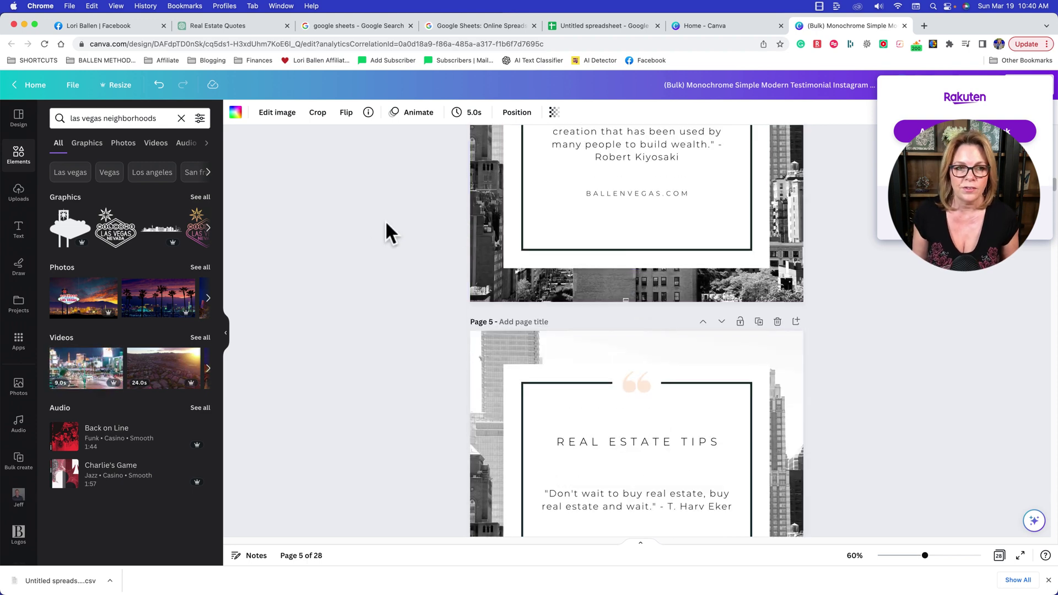
{"action": "left_click", "coordinate": [41, 87]}
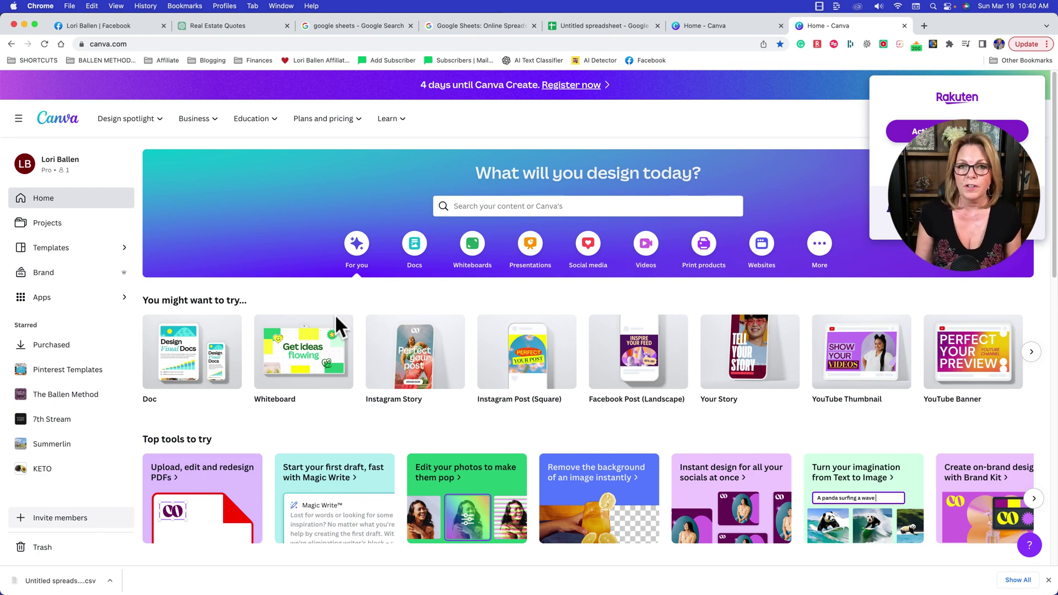
{"action": "left_click", "coordinate": [306, 312]}
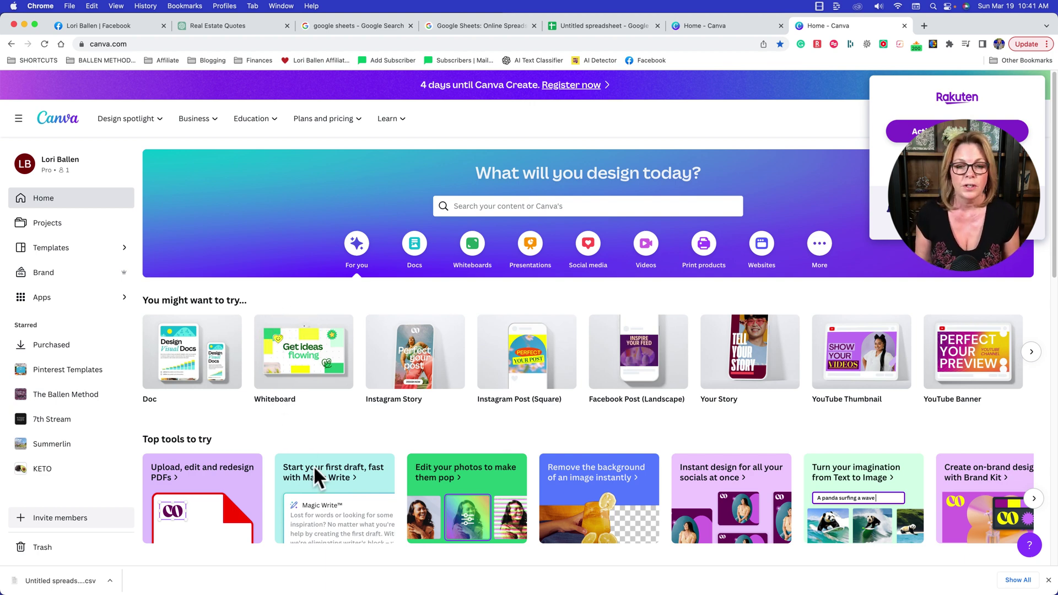
{"action": "mouse_move", "coordinate": [357, 374]}
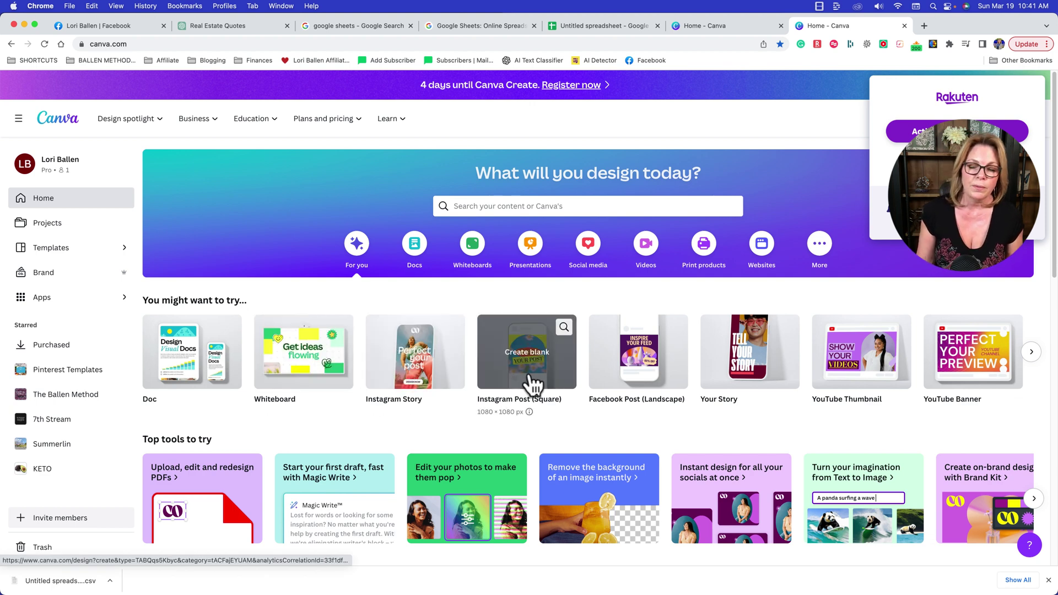
{"action": "scroll", "coordinate": [904, 369], "scroll_direction": "down", "scroll_amount": 1}
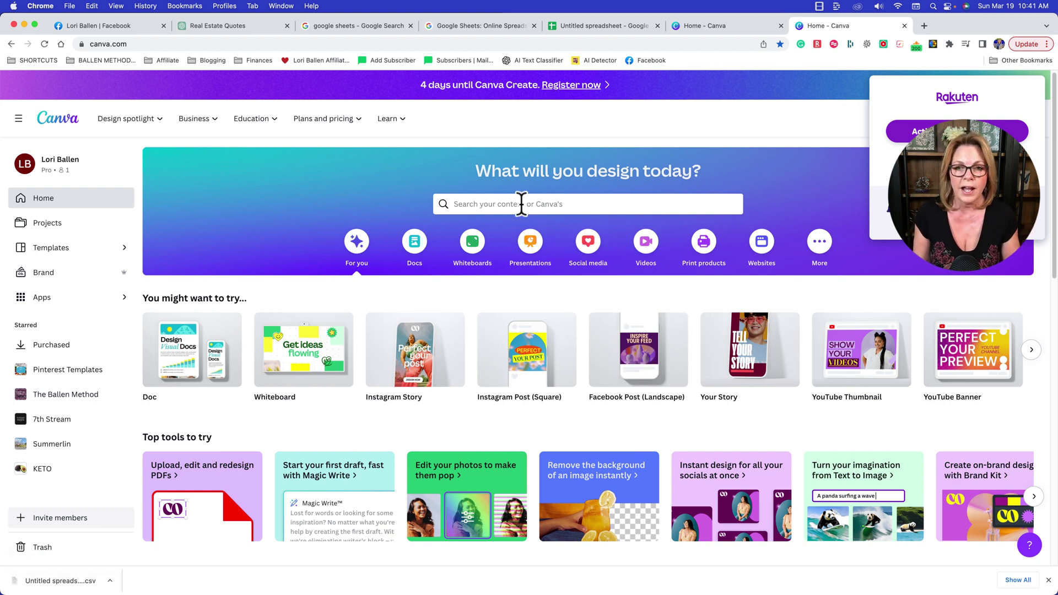
{"action": "left_click", "coordinate": [521, 204]}
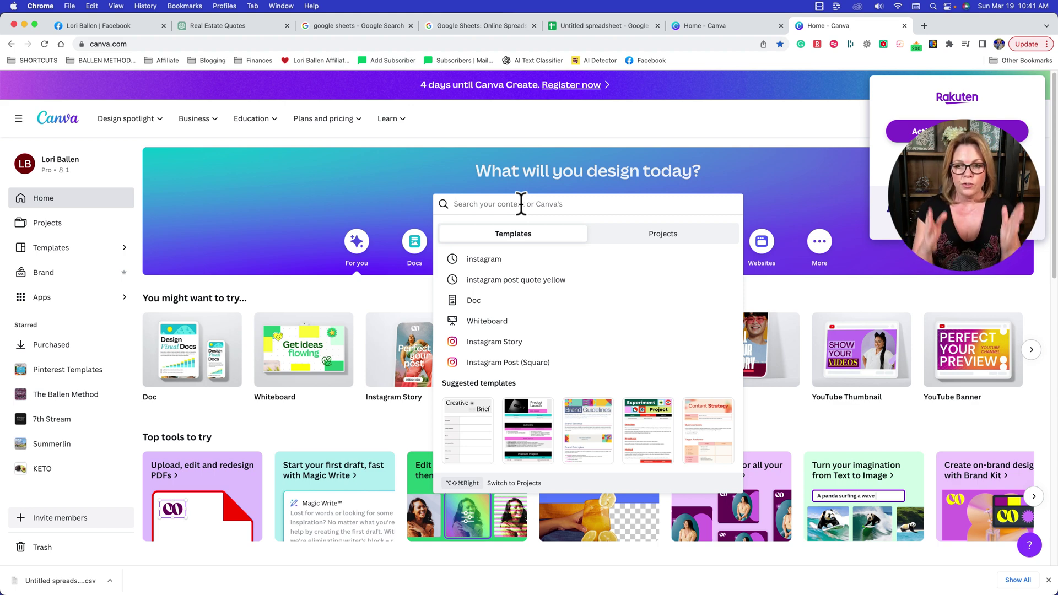
{"action": "left_click", "coordinate": [810, 302]}
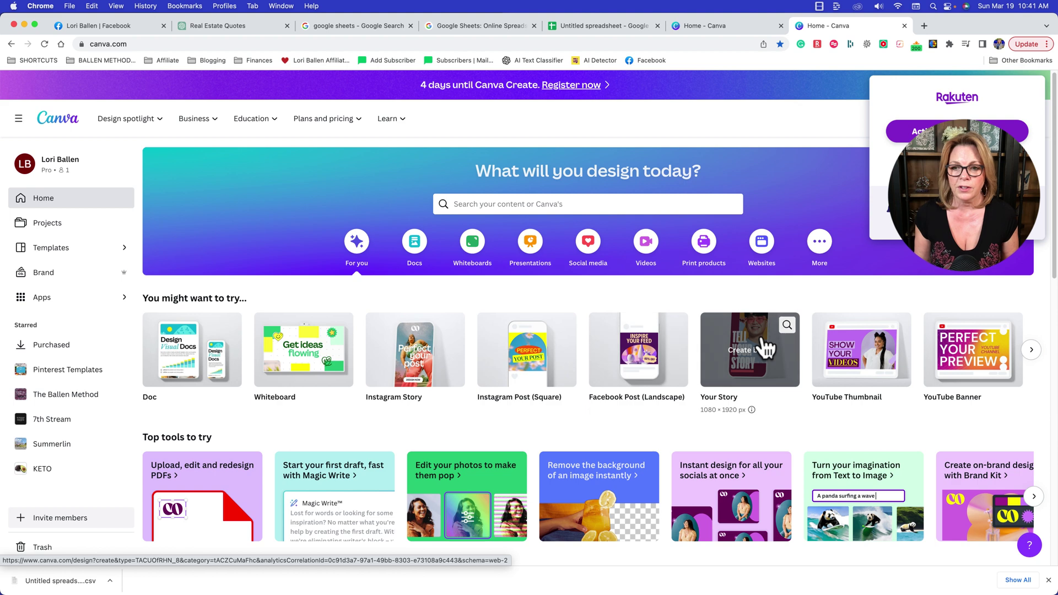
{"action": "scroll", "coordinate": [693, 359], "scroll_direction": "down", "scroll_amount": 1}
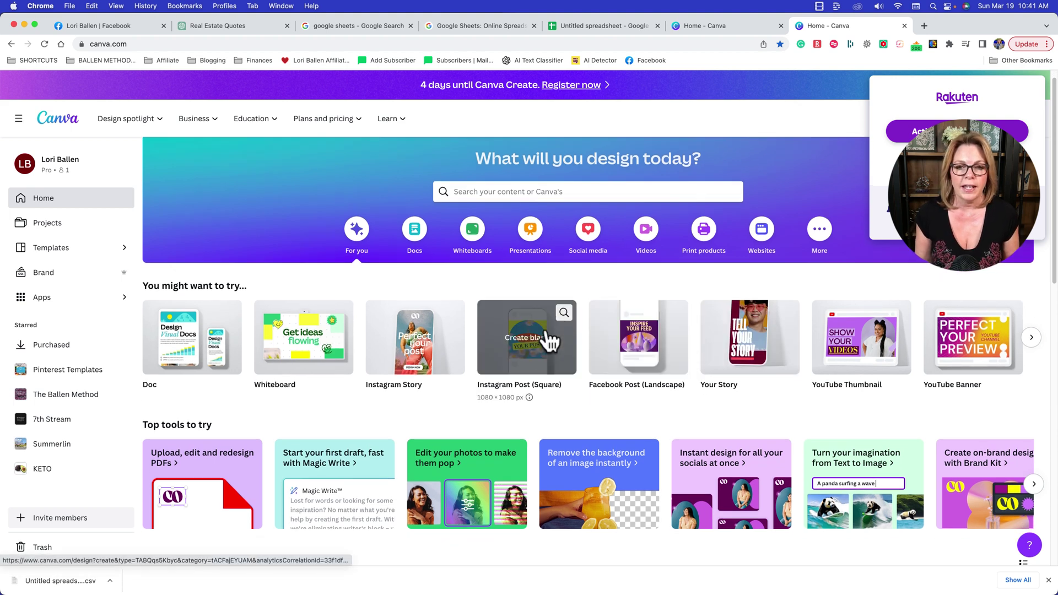
{"action": "left_click", "coordinate": [523, 346]}
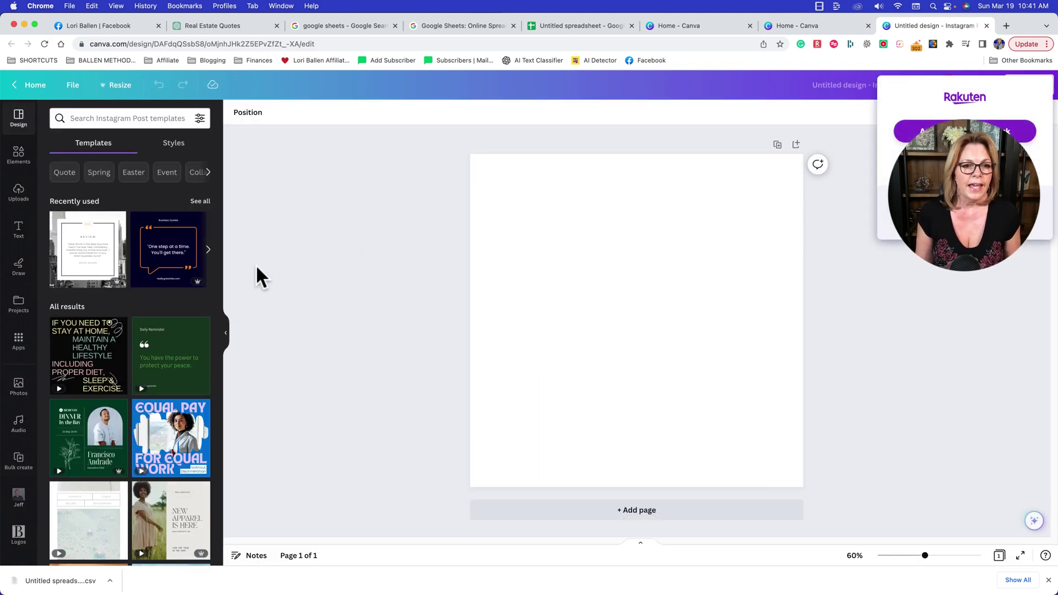
Search the Instagram post templates for "quote" and browse the resulting designs.
{"action": "left_click", "coordinate": [99, 118]}
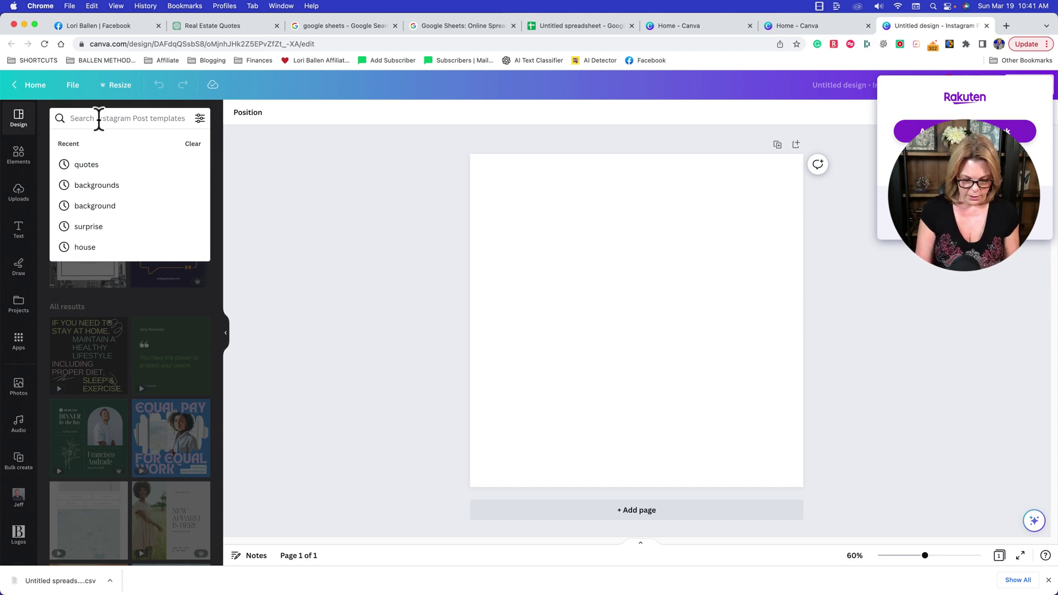
{"action": "type", "text": "i"}
{"action": "key", "text": "BackSpace"}
{"action": "type", "text": "q"}
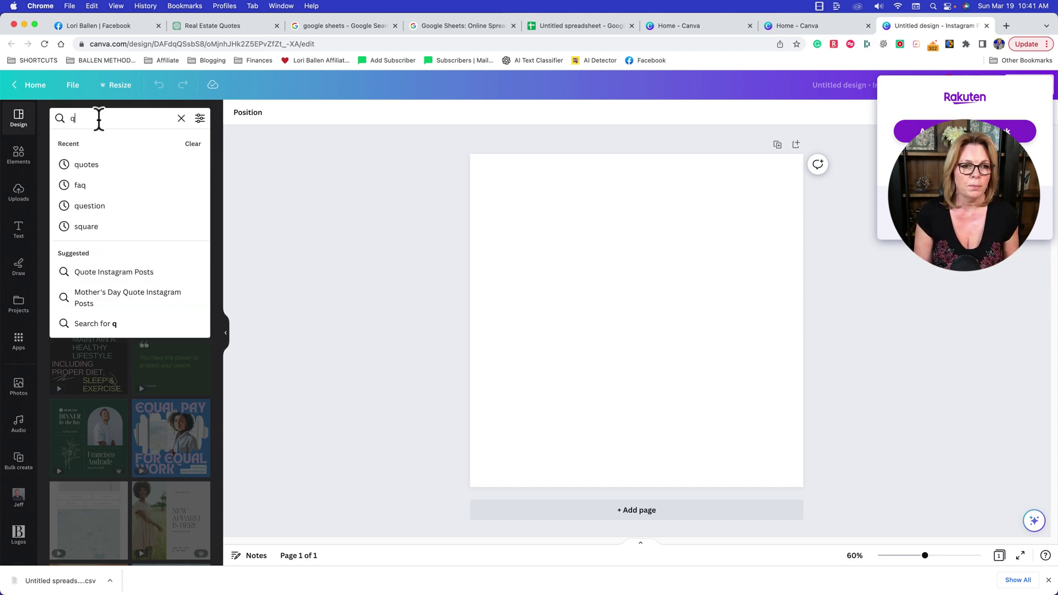
{"action": "type", "text": "uote"}
{"action": "key", "text": "Return"}
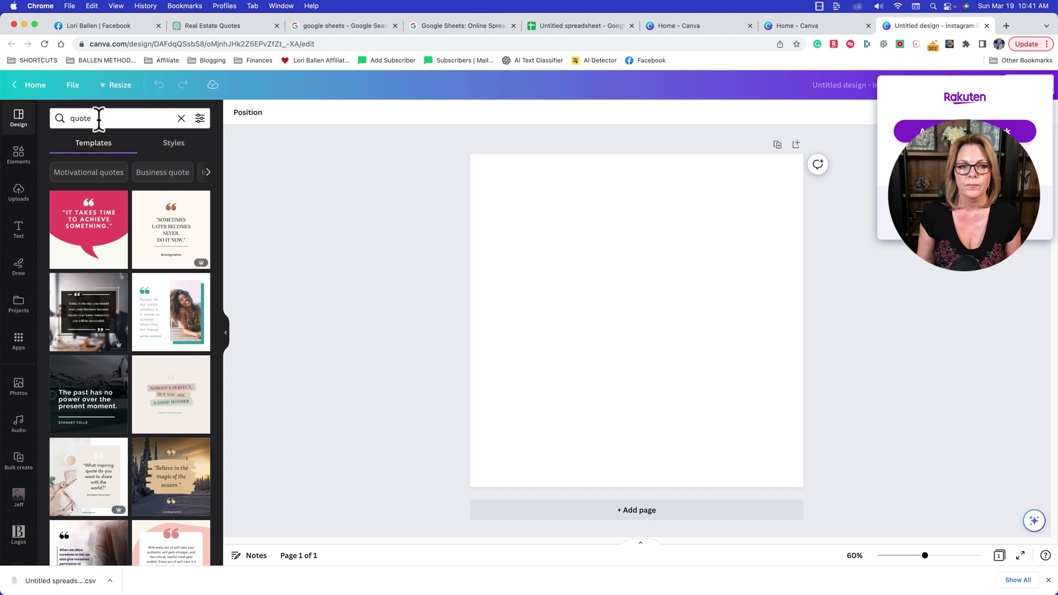
{"action": "scroll", "coordinate": [124, 245], "scroll_direction": "down", "scroll_amount": 5}
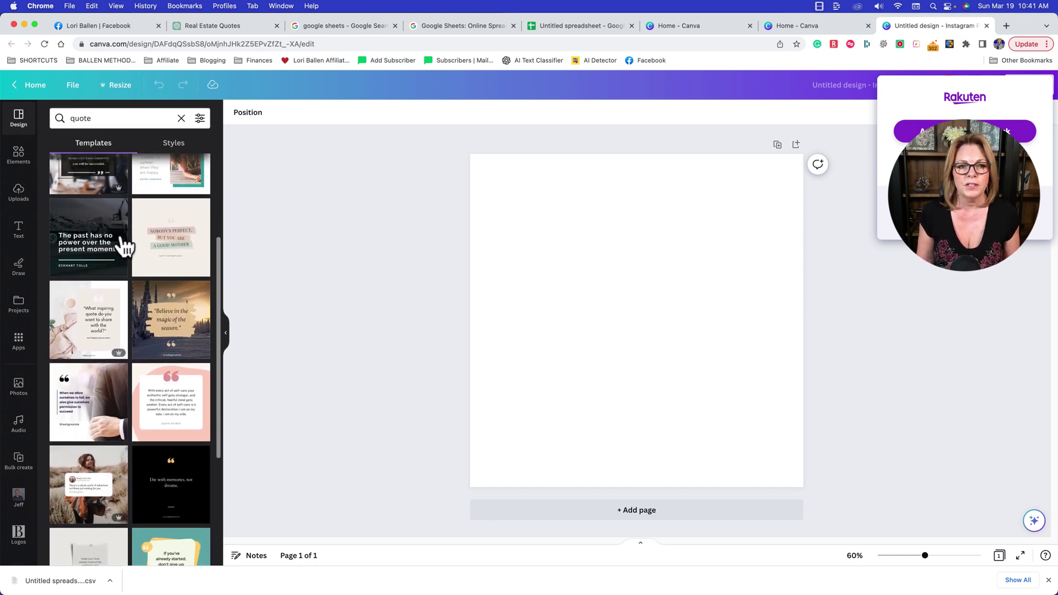
Browse the "quote" template results and apply the dusty pink "Good Morning Quotes" template with the square frame to the blank page.
{"action": "scroll", "coordinate": [124, 245], "scroll_direction": "down", "scroll_amount": 2}
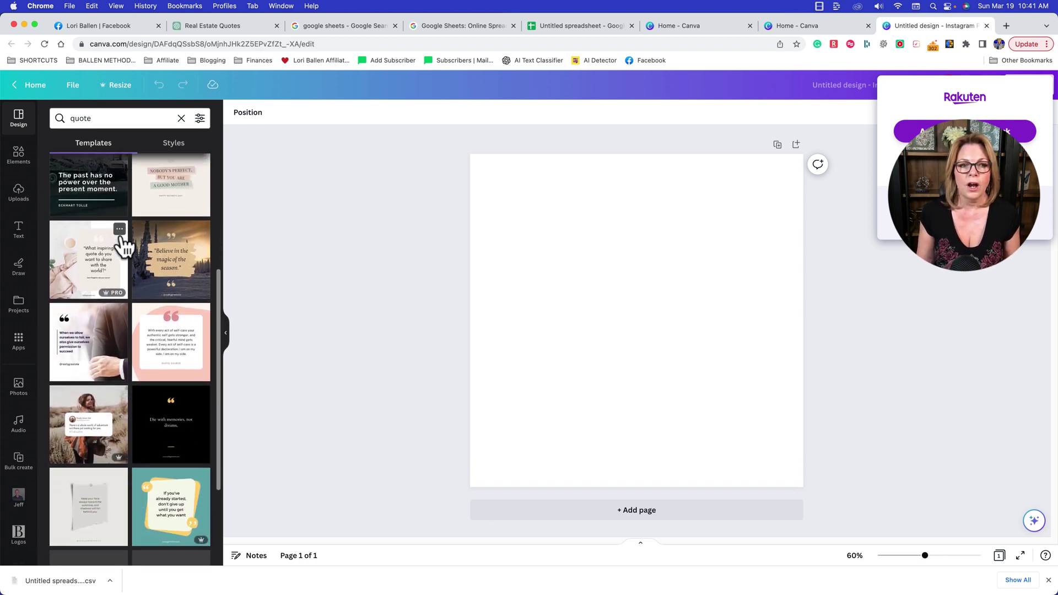
{"action": "scroll", "coordinate": [123, 246], "scroll_direction": "down", "scroll_amount": 2}
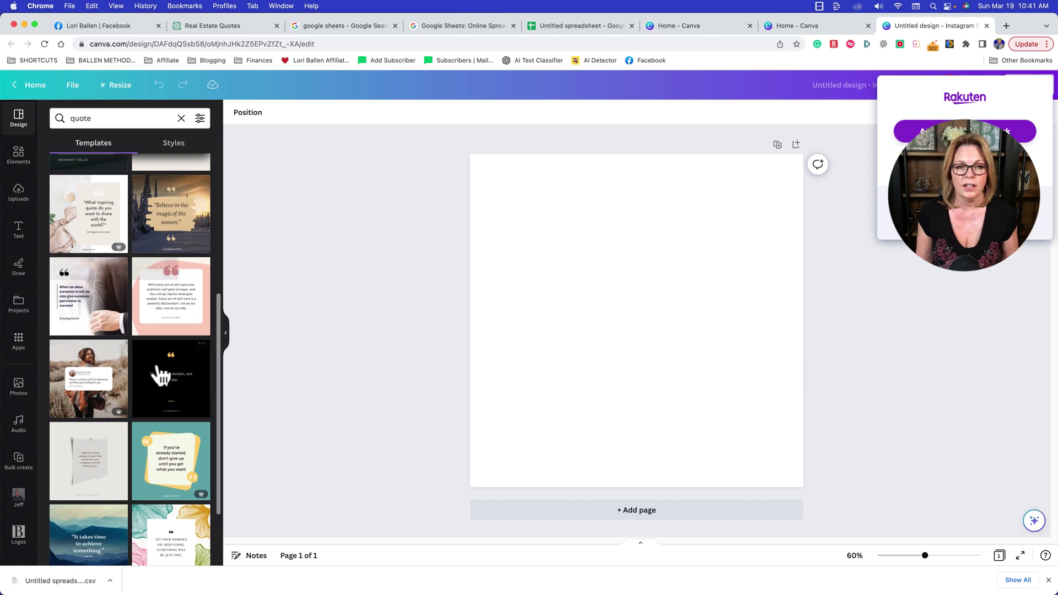
{"action": "scroll", "coordinate": [150, 371], "scroll_direction": "down", "scroll_amount": 1}
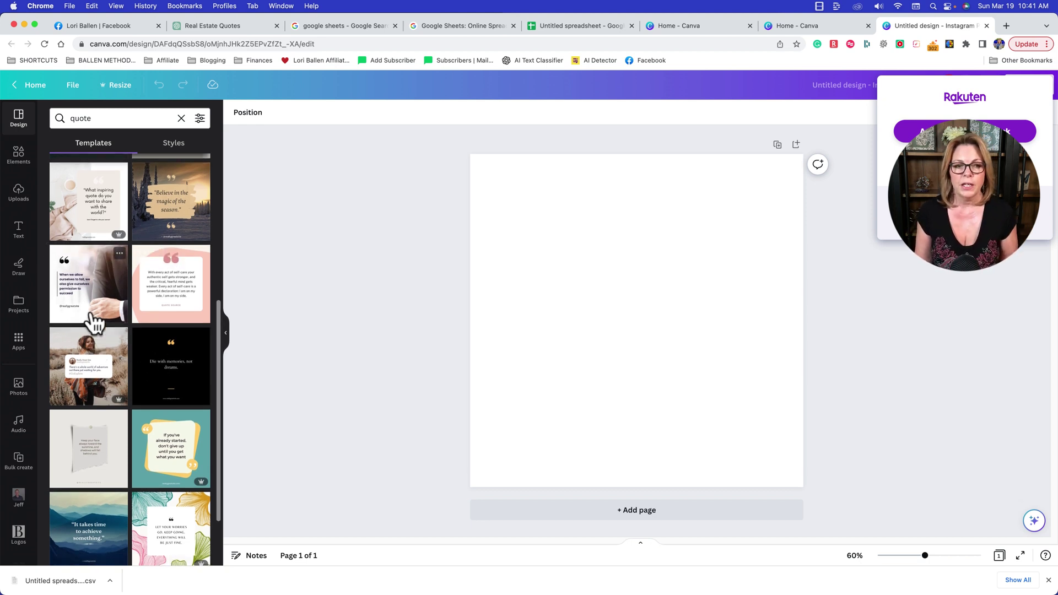
{"action": "scroll", "coordinate": [90, 309], "scroll_direction": "down", "scroll_amount": 3}
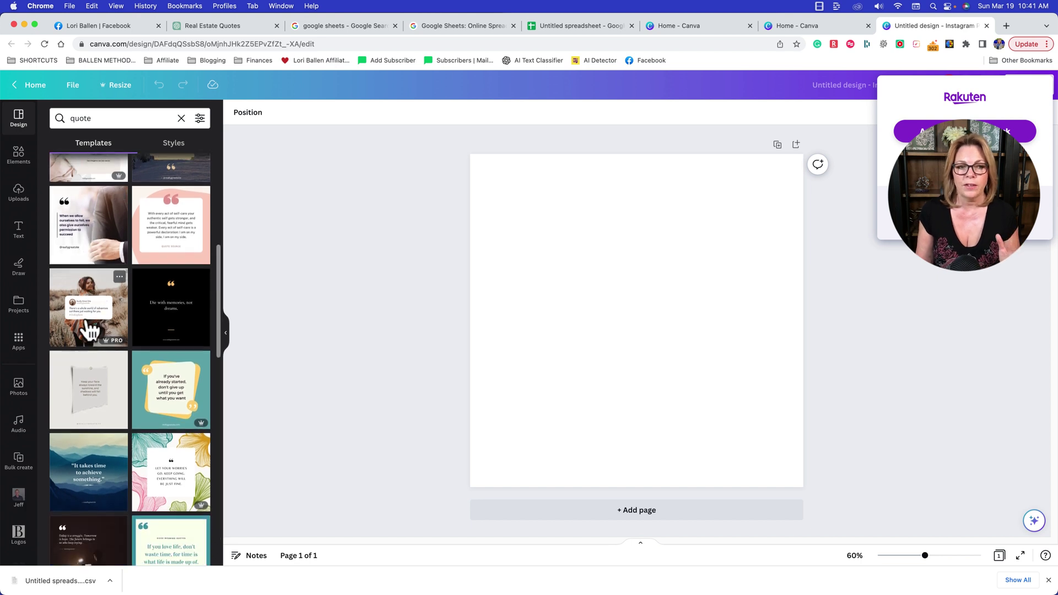
{"action": "scroll", "coordinate": [101, 317], "scroll_direction": "down", "scroll_amount": 5}
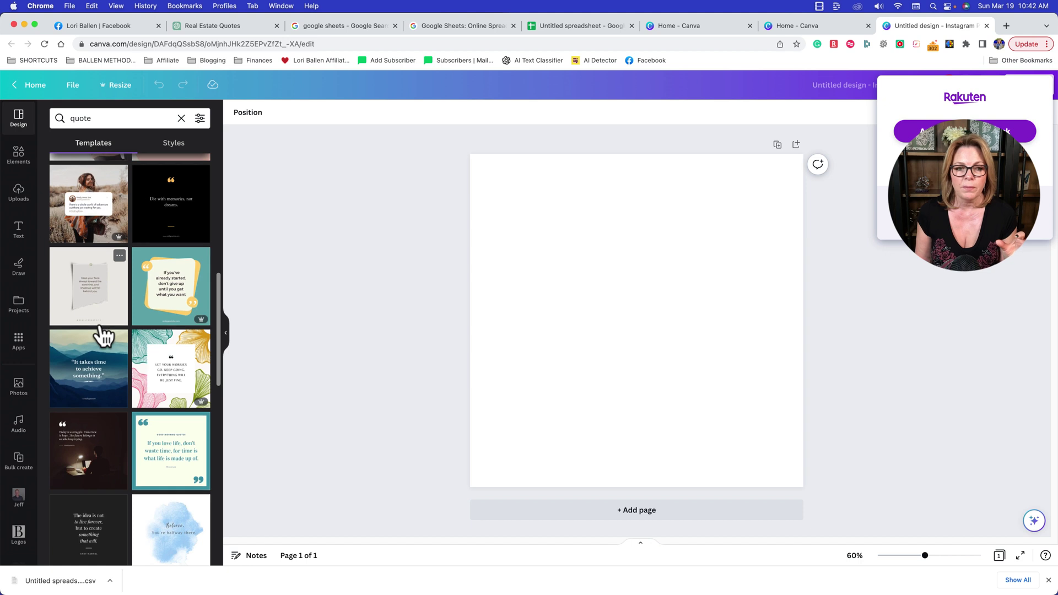
{"action": "scroll", "coordinate": [101, 334], "scroll_direction": "down", "scroll_amount": 6}
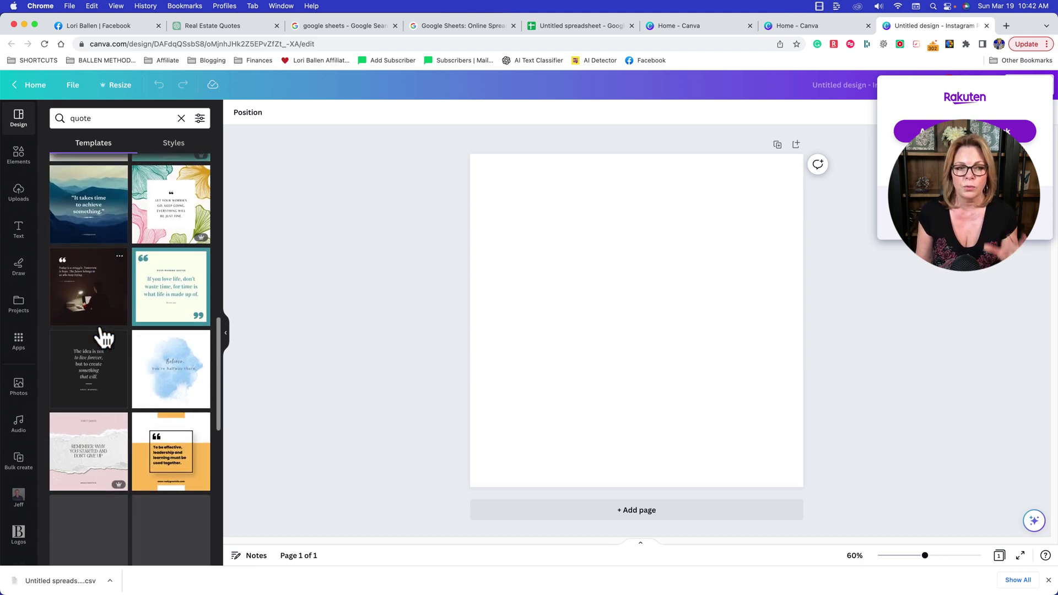
{"action": "scroll", "coordinate": [104, 338], "scroll_direction": "down", "scroll_amount": 6}
{"action": "scroll", "coordinate": [104, 339], "scroll_direction": "down", "scroll_amount": 7}
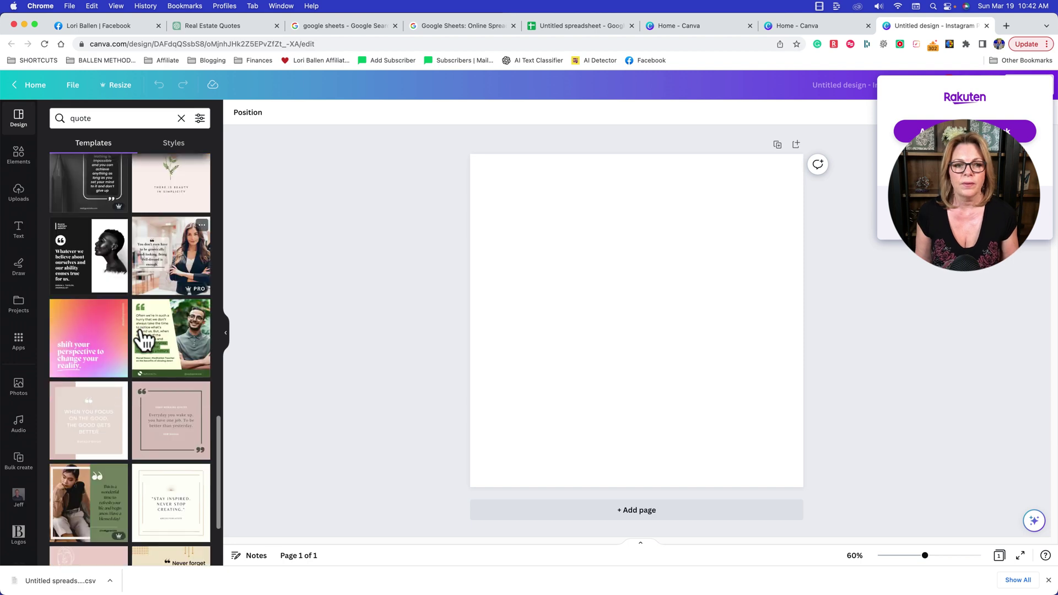
{"action": "scroll", "coordinate": [144, 339], "scroll_direction": "down", "scroll_amount": 5}
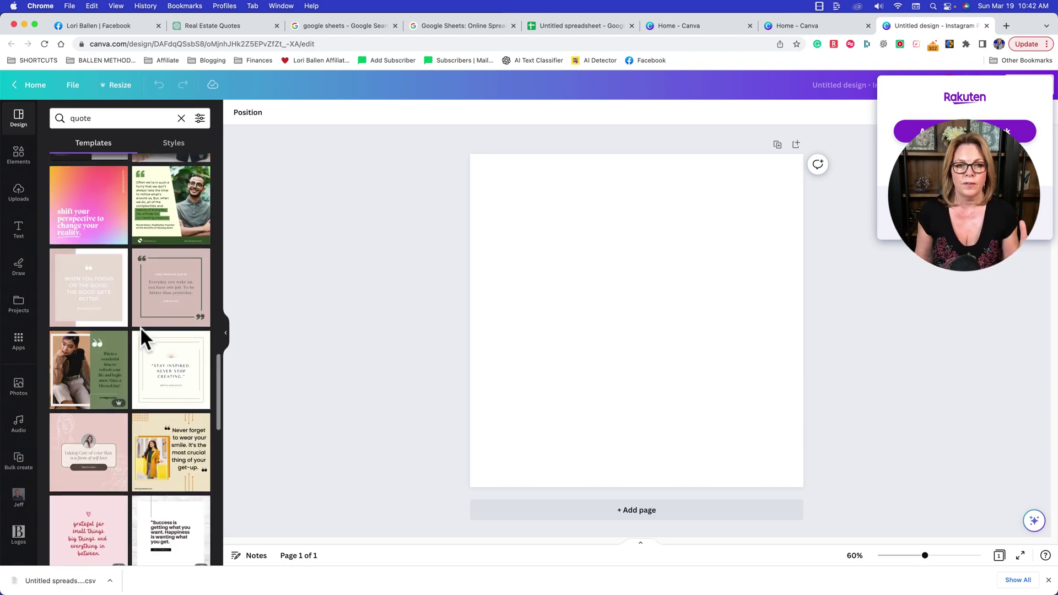
{"action": "scroll", "coordinate": [157, 270], "scroll_direction": "down", "scroll_amount": 2}
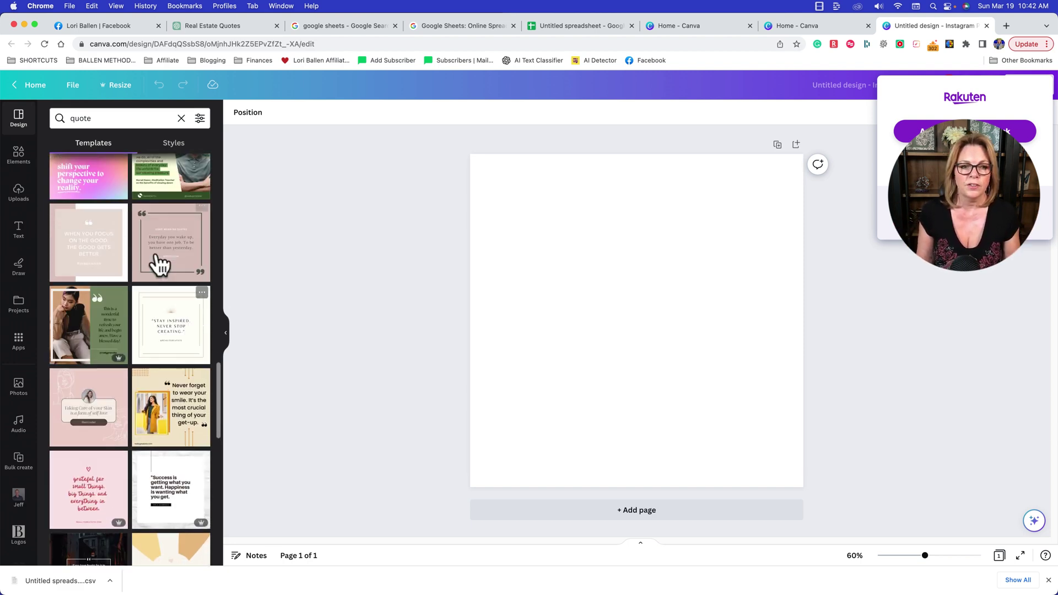
{"action": "scroll", "coordinate": [160, 264], "scroll_direction": "up", "scroll_amount": 1}
{"action": "left_click", "coordinate": [159, 260]}
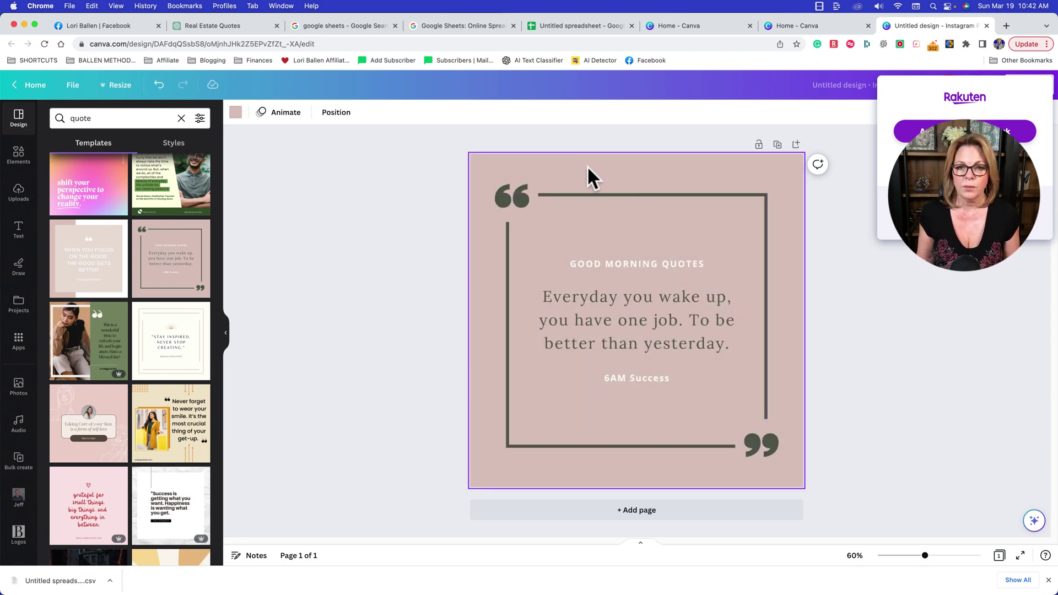
Try the brand kit's orange and yellow on the template's background, and set it to the kit's dark charcoal.
{"action": "left_click", "coordinate": [236, 112]}
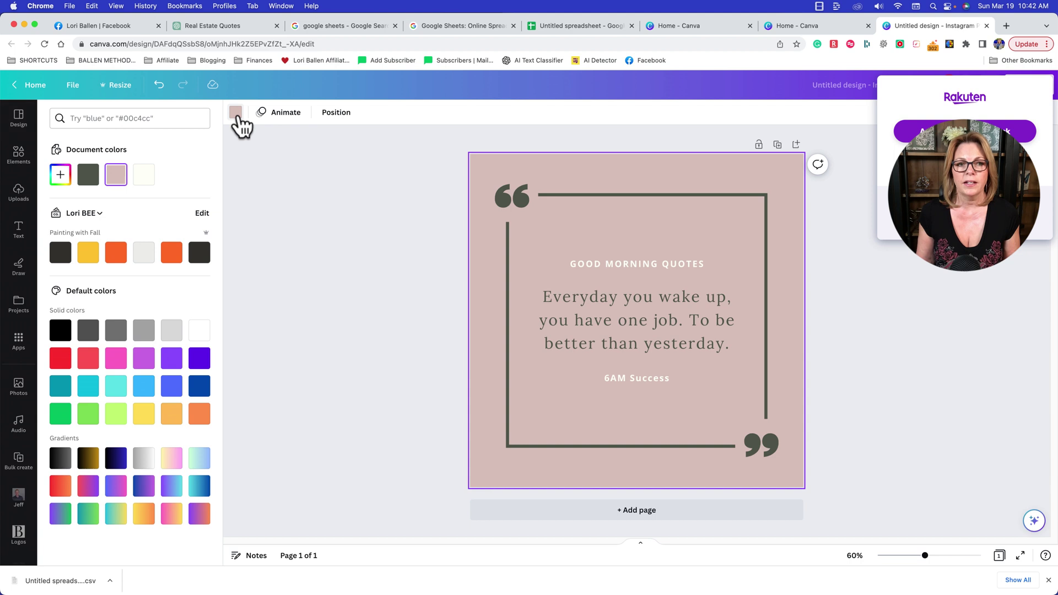
{"action": "left_click", "coordinate": [95, 213]}
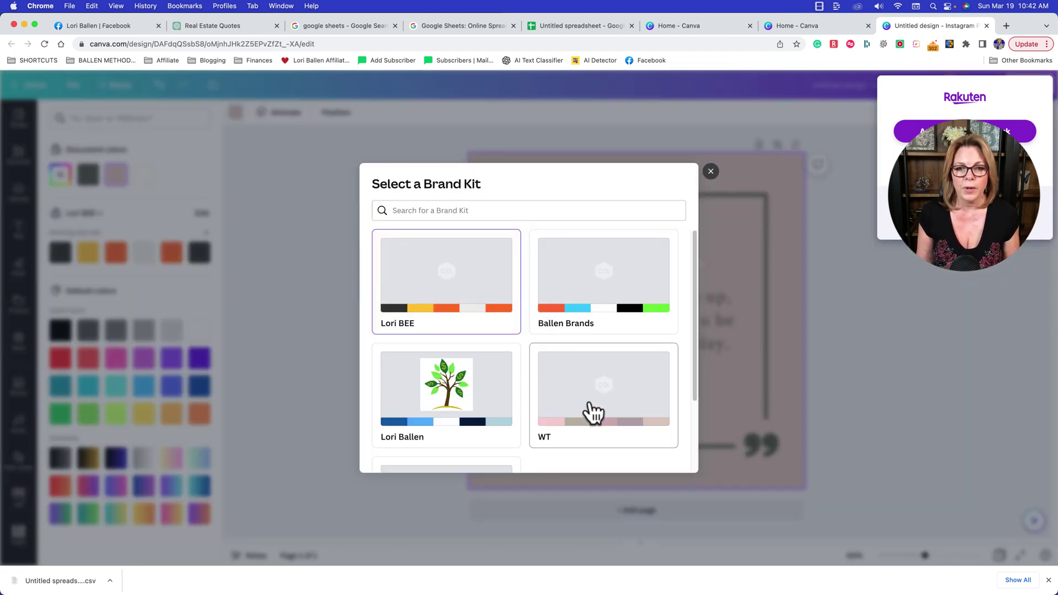
{"action": "scroll", "coordinate": [551, 402], "scroll_direction": "down", "scroll_amount": 3}
{"action": "scroll", "coordinate": [524, 364], "scroll_direction": "up", "scroll_amount": 3}
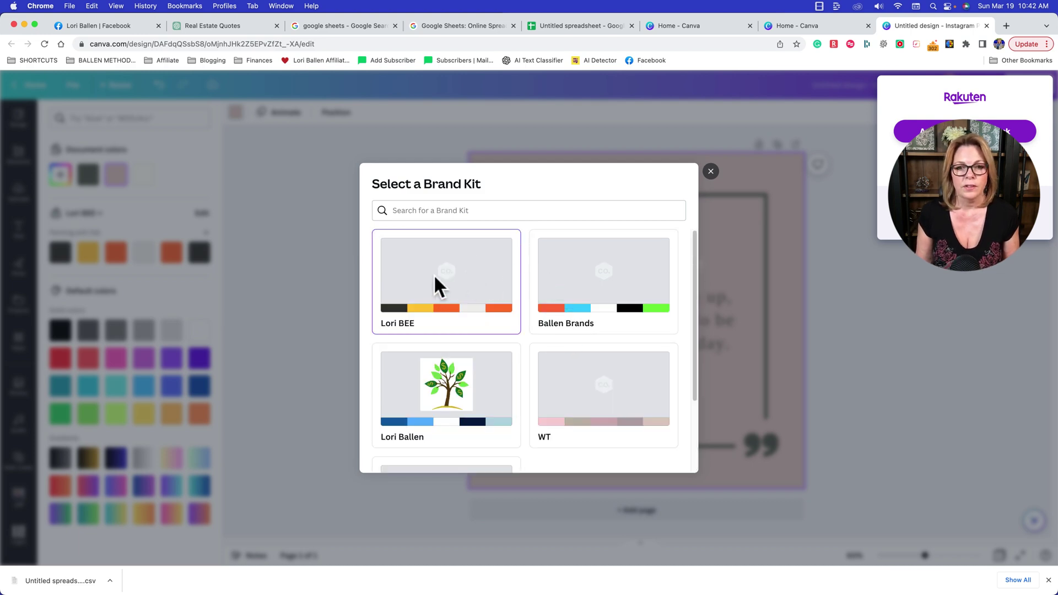
{"action": "left_click", "coordinate": [433, 311]}
{"action": "left_click", "coordinate": [171, 255]}
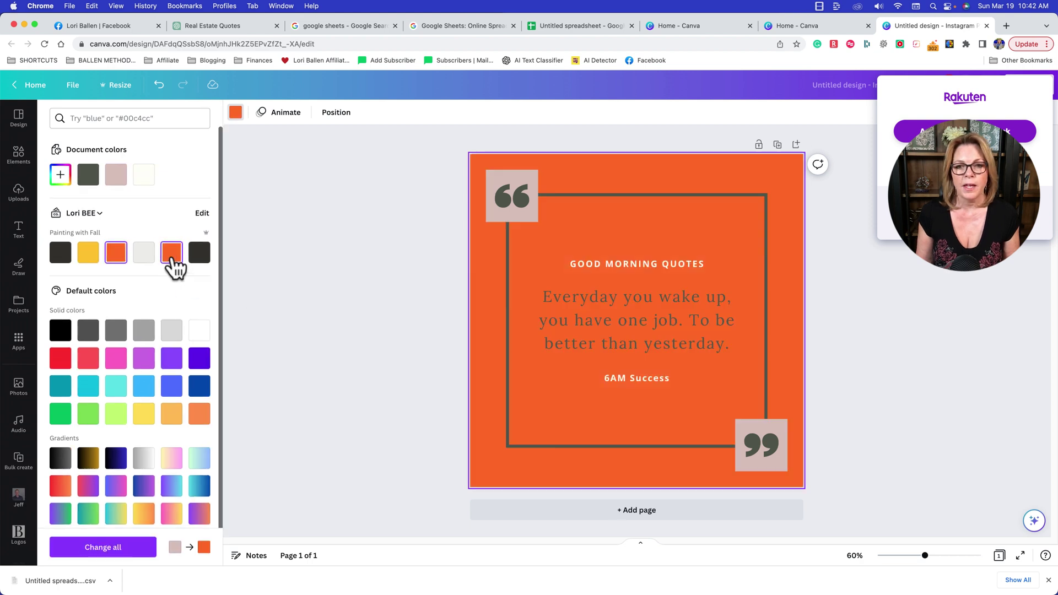
{"action": "left_click", "coordinate": [88, 255]}
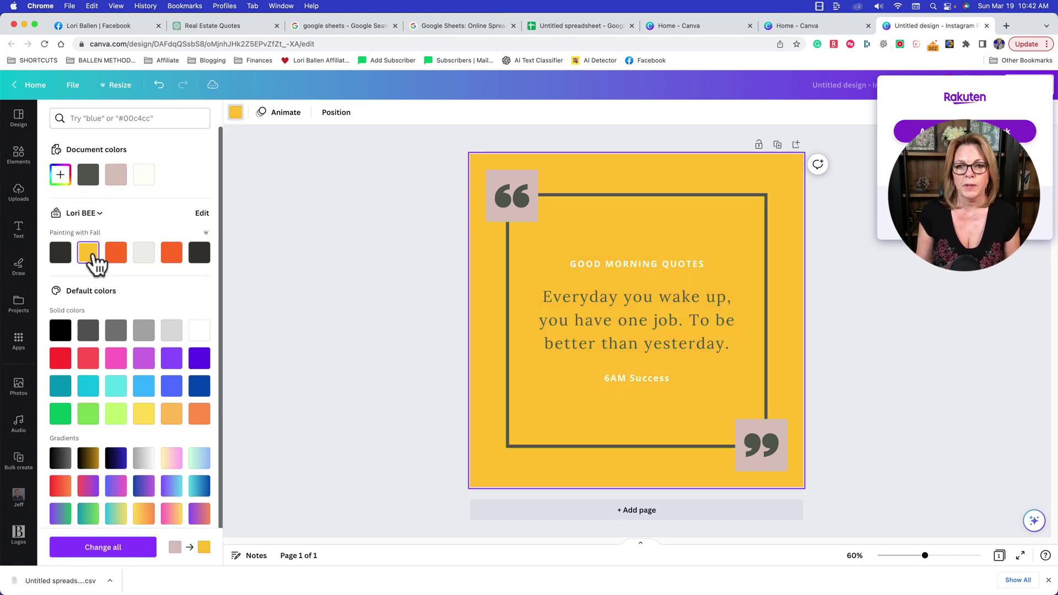
{"action": "left_click", "coordinate": [59, 255]}
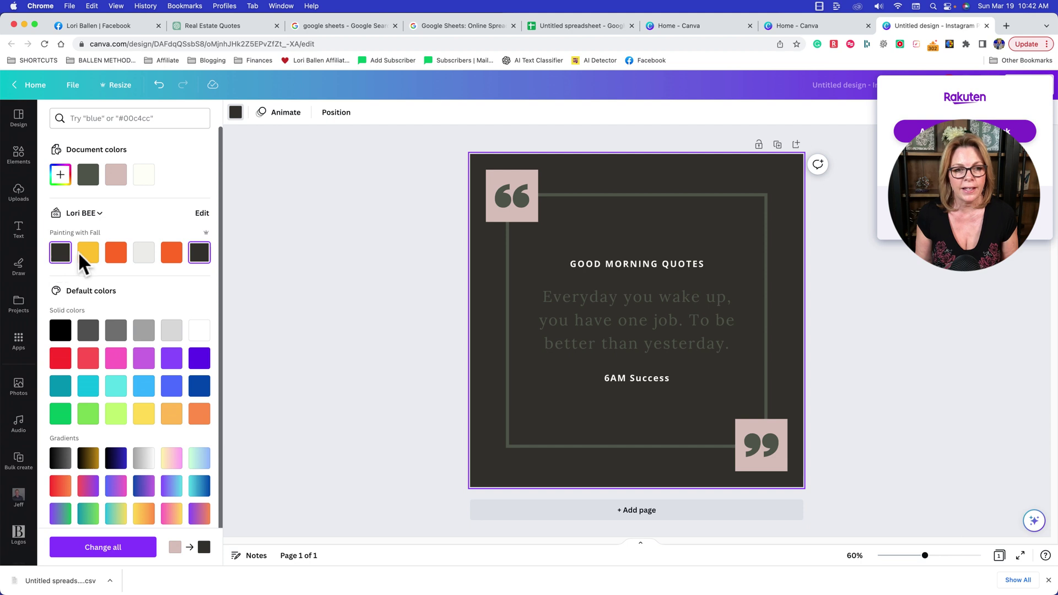
Recolor the square behind the opening quotation mark with the brand kit's orange.
{"action": "left_click", "coordinate": [499, 217]}
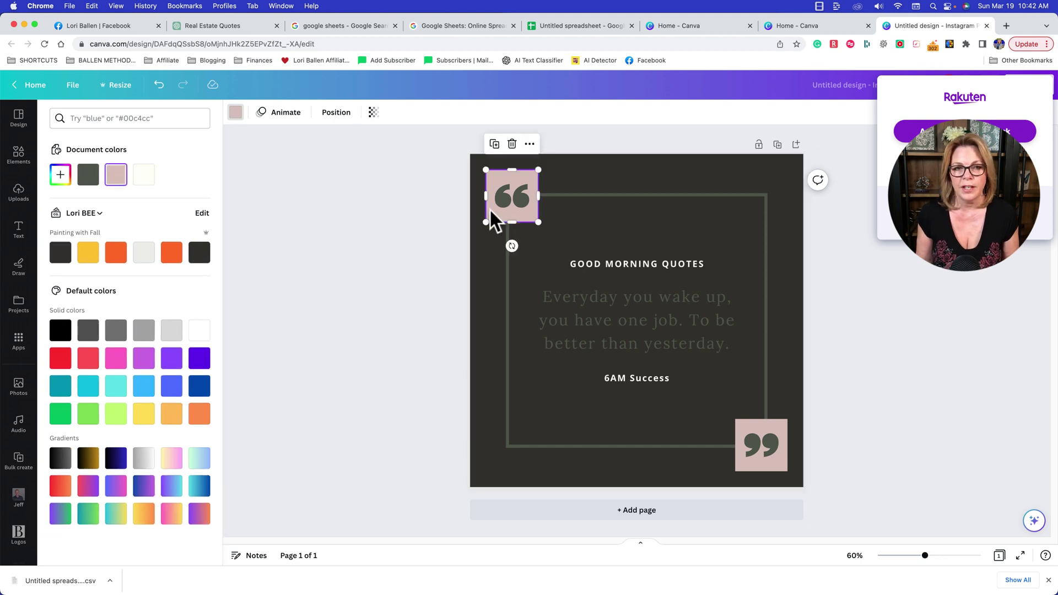
{"action": "left_click", "coordinate": [240, 114]}
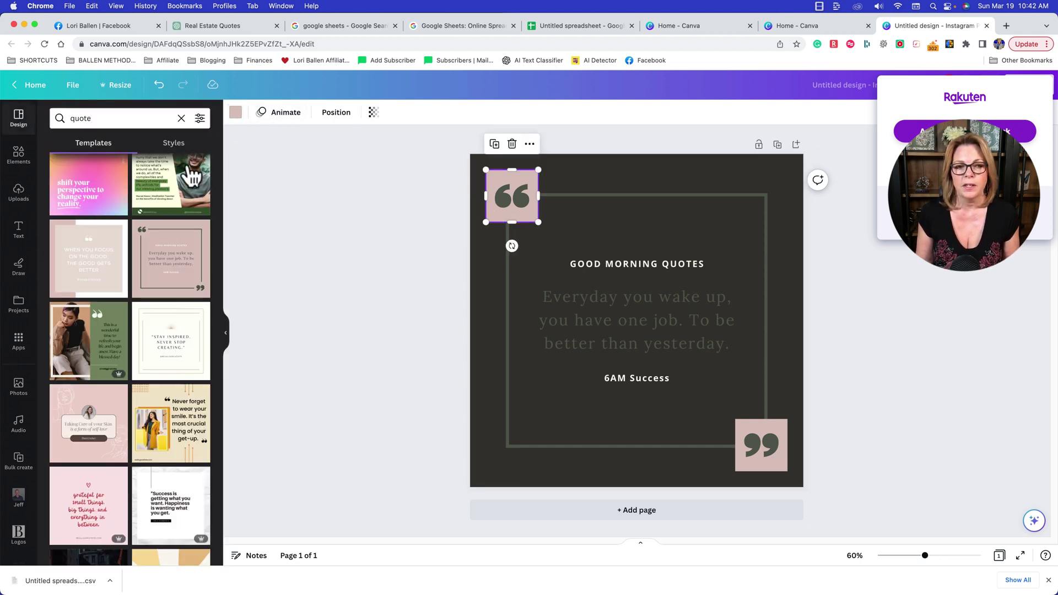
{"action": "left_click", "coordinate": [234, 116]}
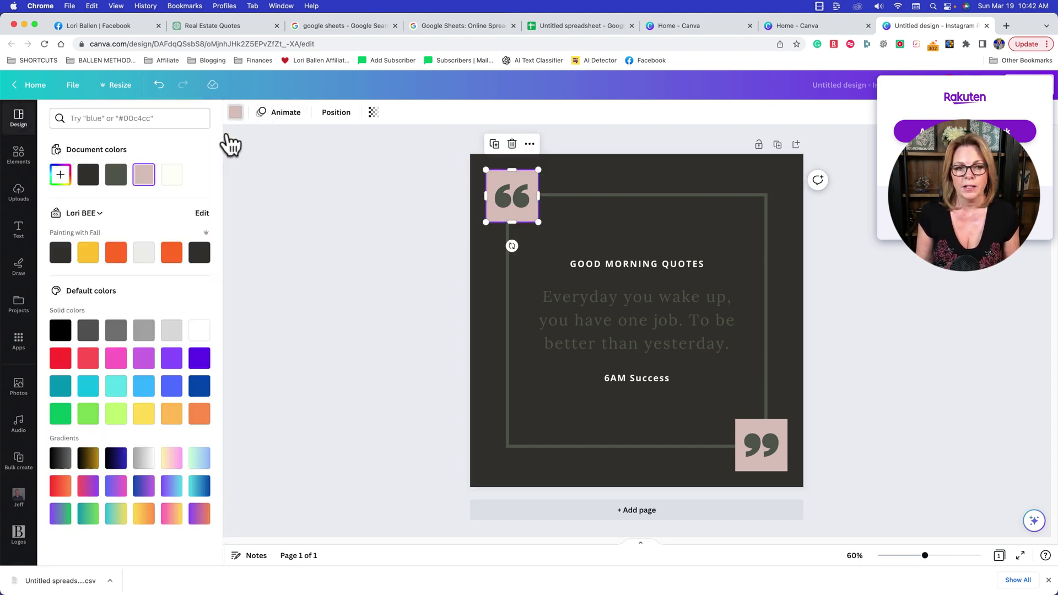
{"action": "left_click", "coordinate": [116, 254]}
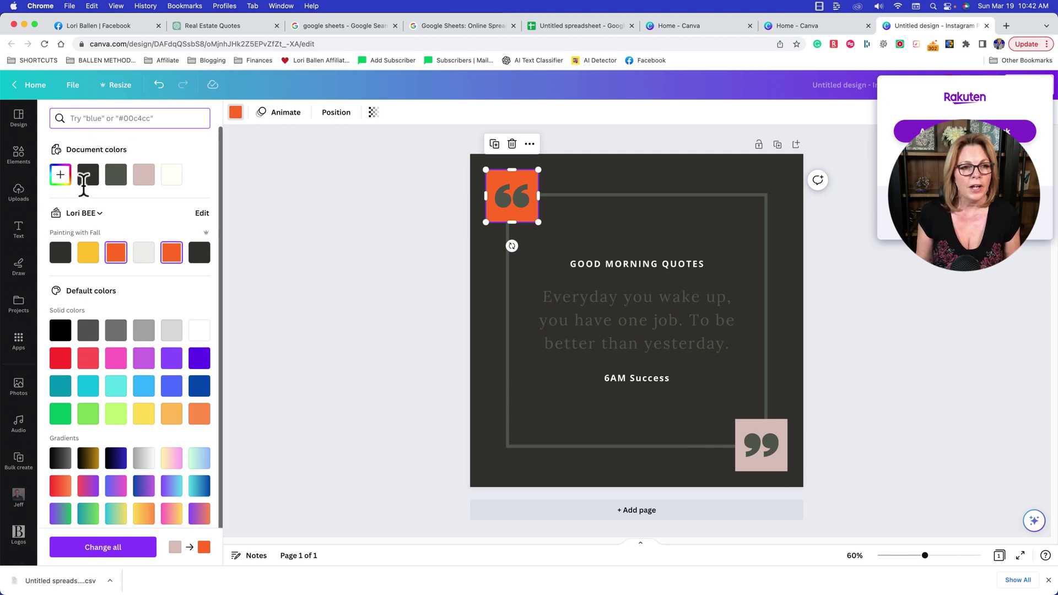
{"action": "scroll", "coordinate": [177, 184], "scroll_direction": "down", "scroll_amount": 1}
{"action": "scroll", "coordinate": [110, 160], "scroll_direction": "up", "scroll_amount": 1}
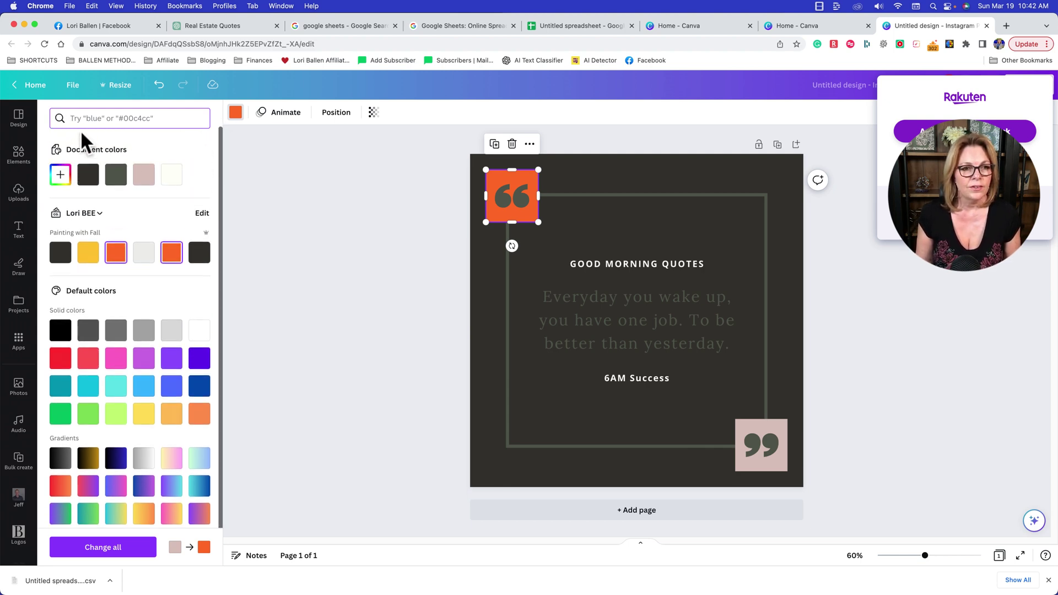
Search the templates for "blue quote" and replace the current page with the cloudy-sky "The Universe Has Your Back" template.
{"action": "left_click", "coordinate": [32, 127]}
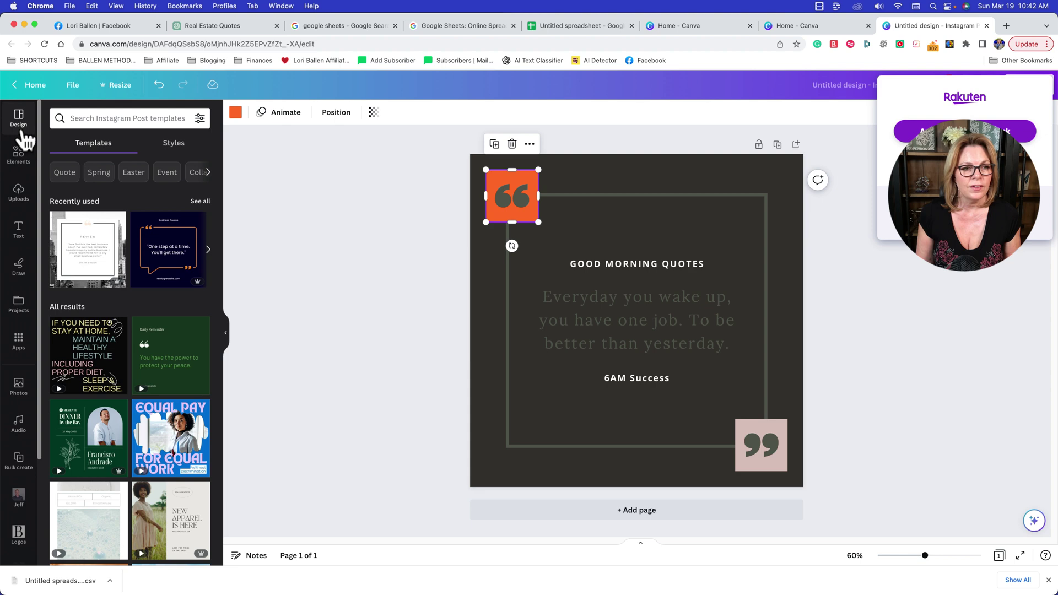
{"action": "left_click", "coordinate": [98, 119]}
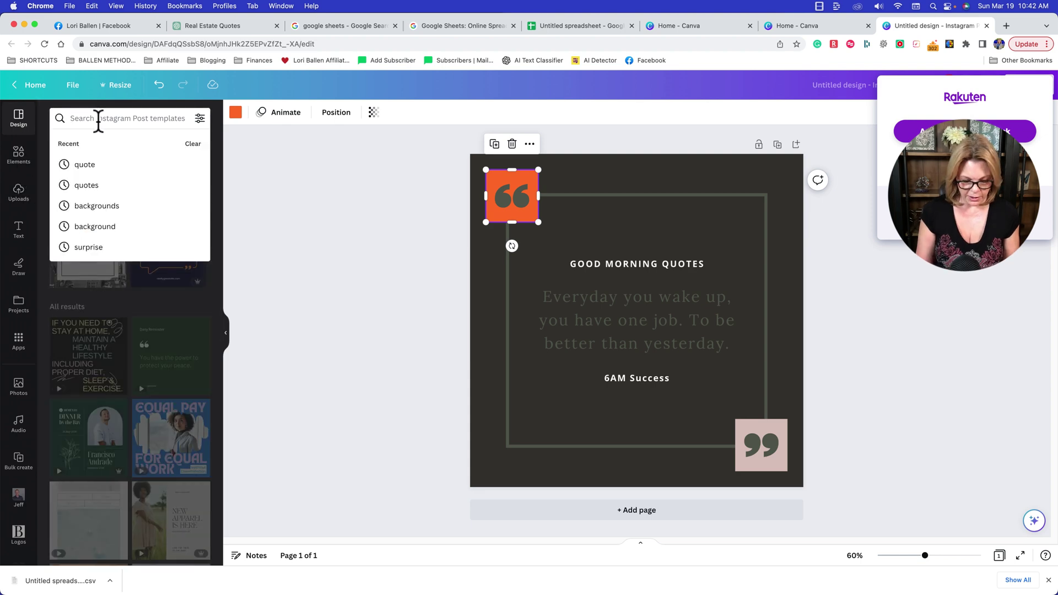
{"action": "type", "text": "blue quote"}
{"action": "key", "text": "Return"}
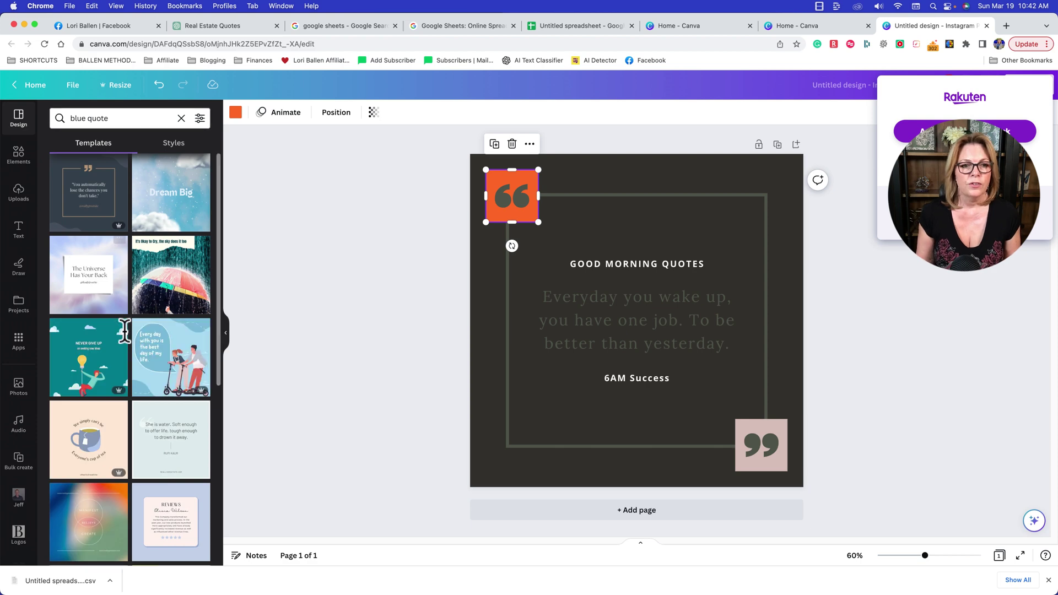
{"action": "scroll", "coordinate": [146, 366], "scroll_direction": "down", "scroll_amount": 1}
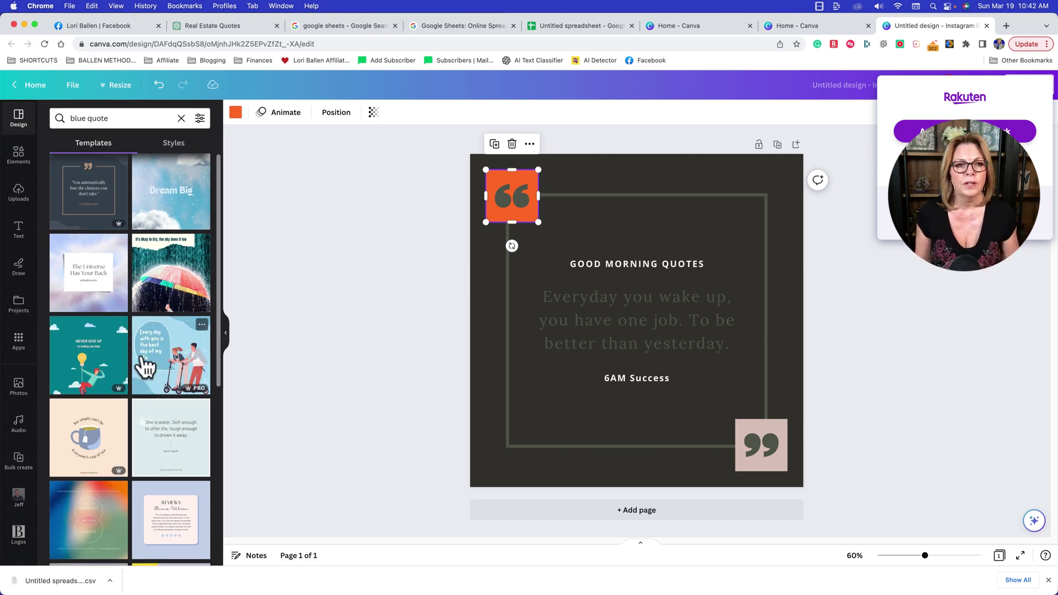
{"action": "scroll", "coordinate": [132, 275], "scroll_direction": "down", "scroll_amount": 1}
{"action": "left_click_drag", "start_coordinate": [88, 279], "coordinate": [482, 243]}
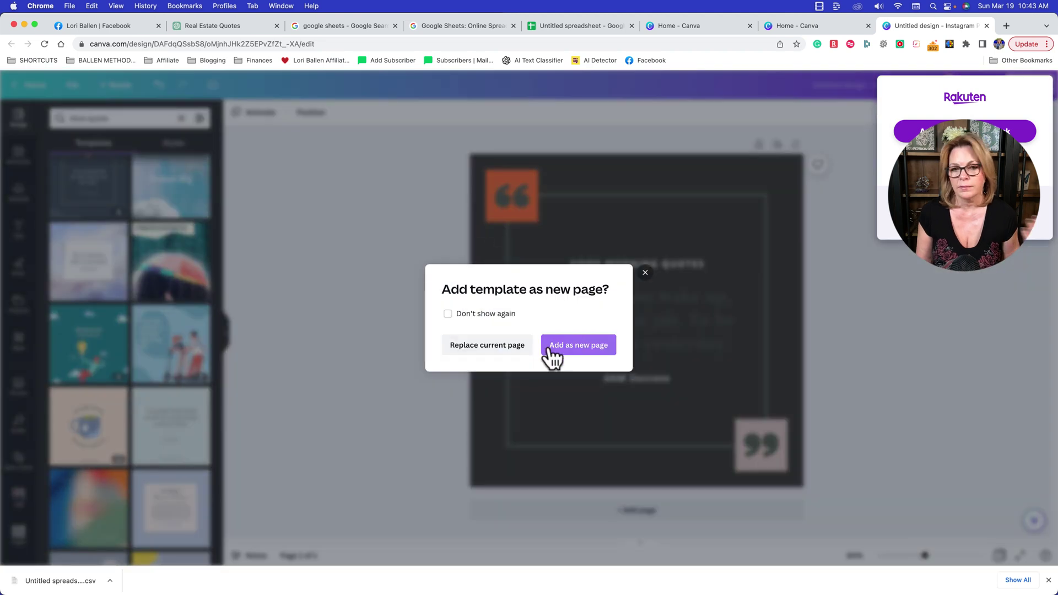
{"action": "left_click", "coordinate": [503, 353]}
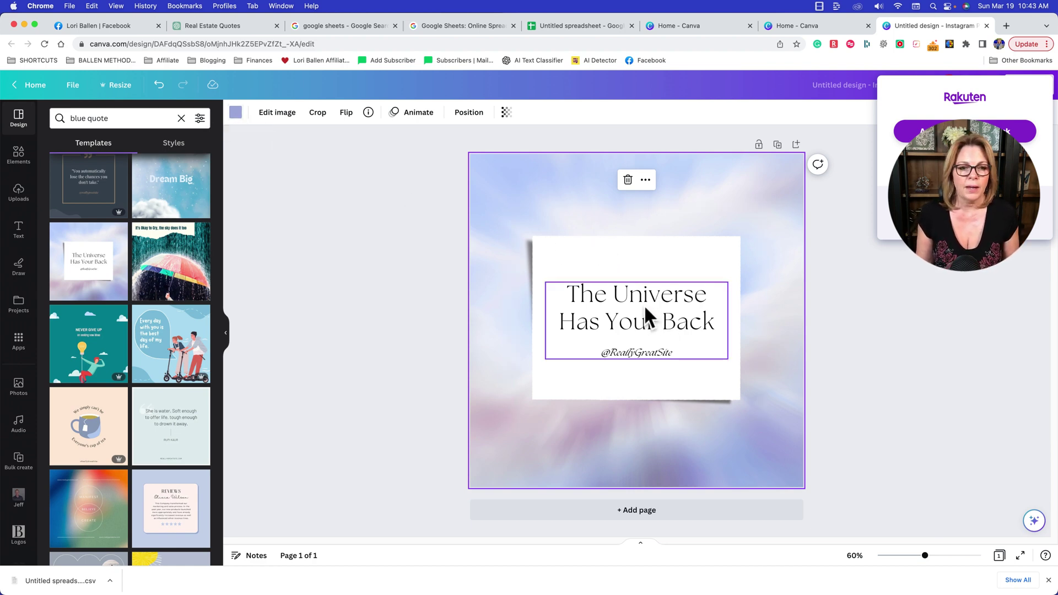
{"action": "left_click", "coordinate": [664, 346]}
{"action": "left_click", "coordinate": [666, 348]}
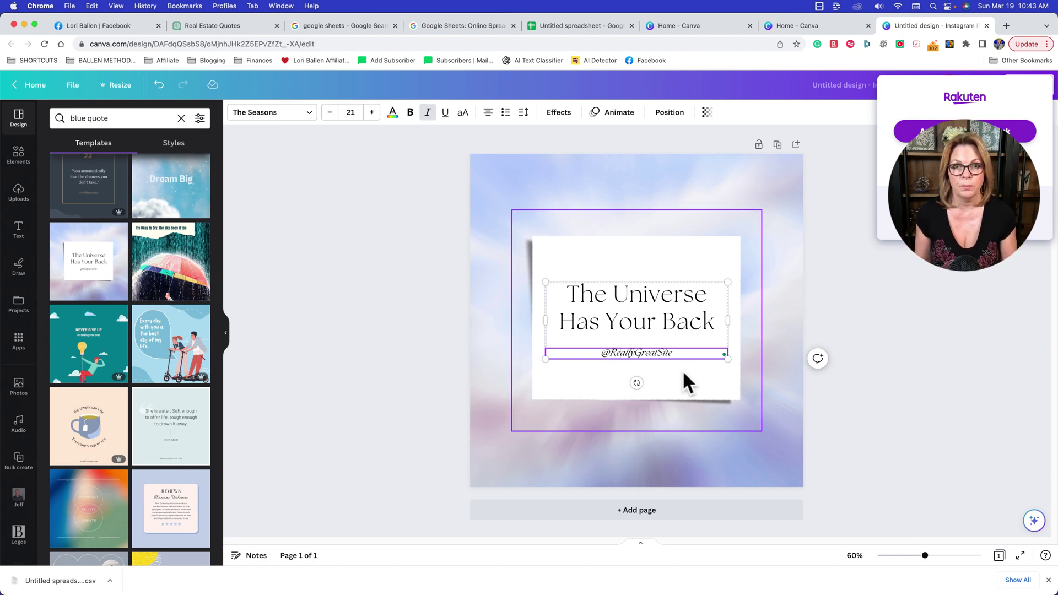
{"action": "left_click_drag", "start_coordinate": [683, 353], "coordinate": [609, 353]}
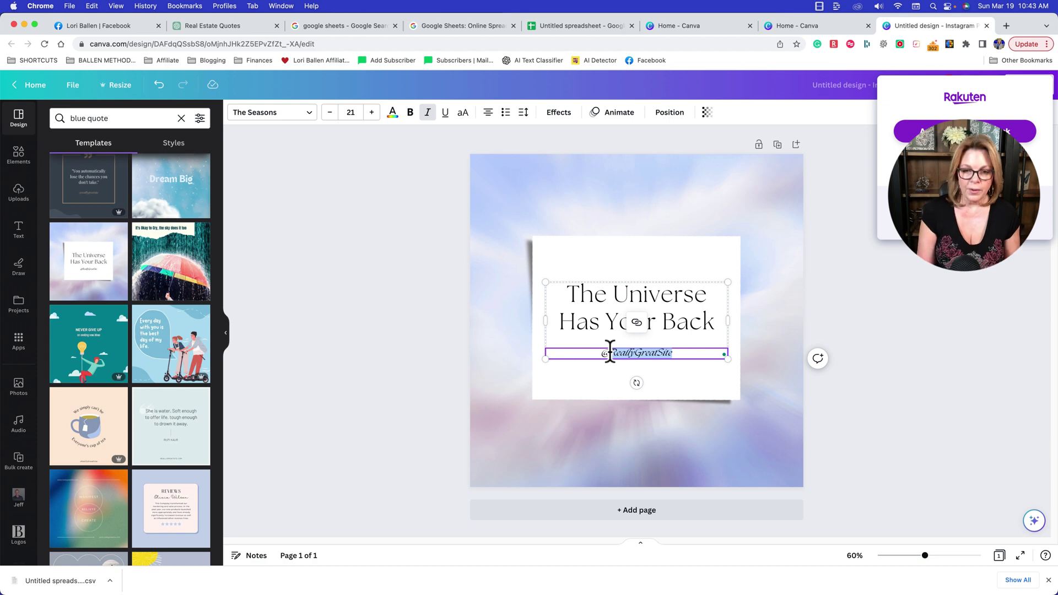
{"action": "type", "text": "L"}
{"action": "type", "text": "allenVegas.co"}
{"action": "type", "text": "m"}
{"action": "left_click", "coordinate": [644, 402]}
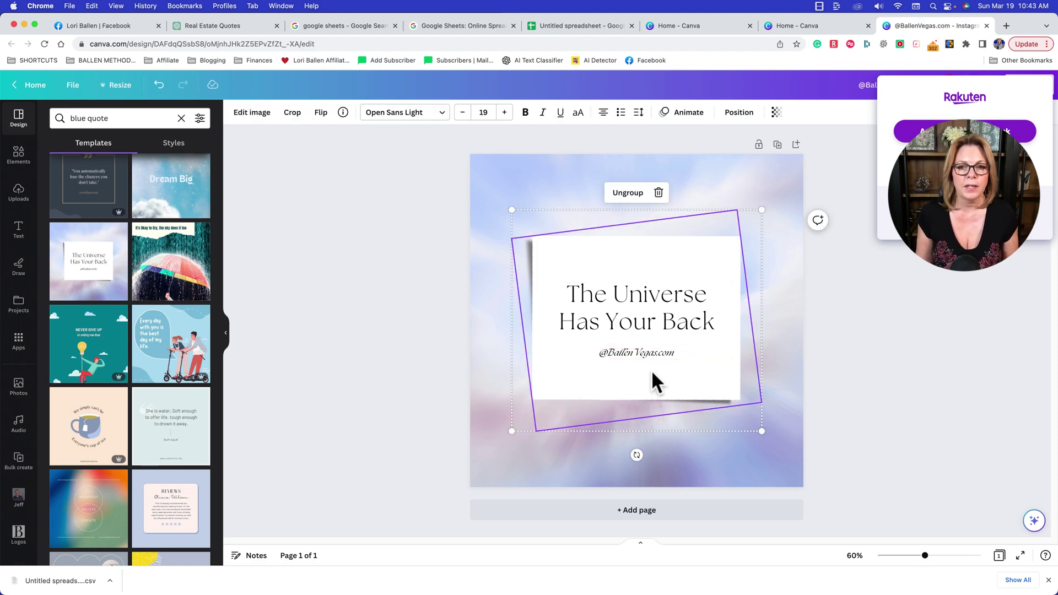
{"action": "left_click", "coordinate": [884, 364]}
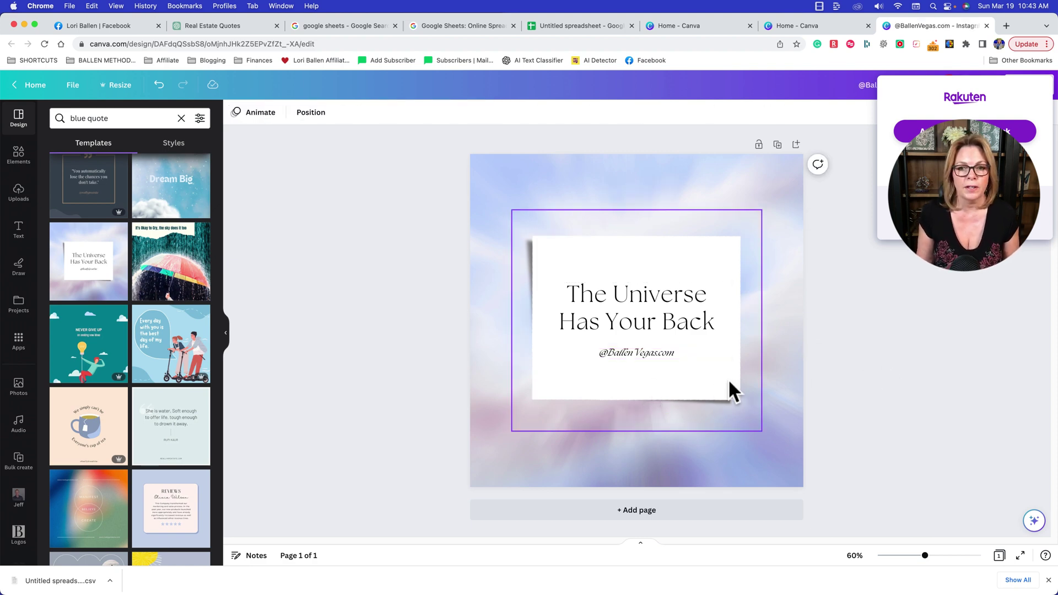
{"action": "left_click", "coordinate": [611, 358]}
{"action": "left_click", "coordinate": [608, 353]}
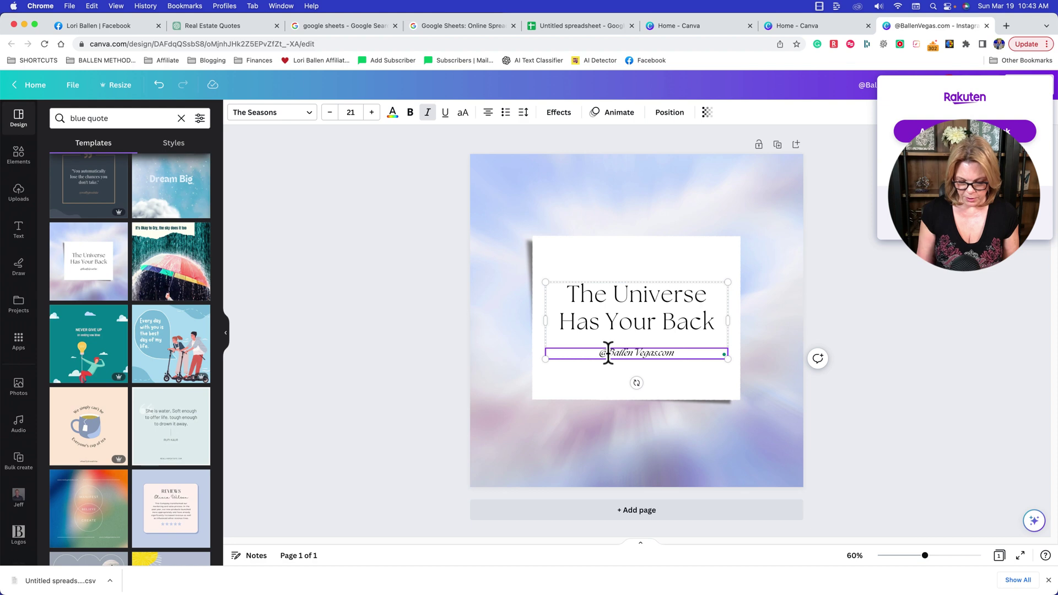
Reduce the font size of the quote text "The Universe Has Your Back" to 39.
{"action": "left_click", "coordinate": [662, 309]}
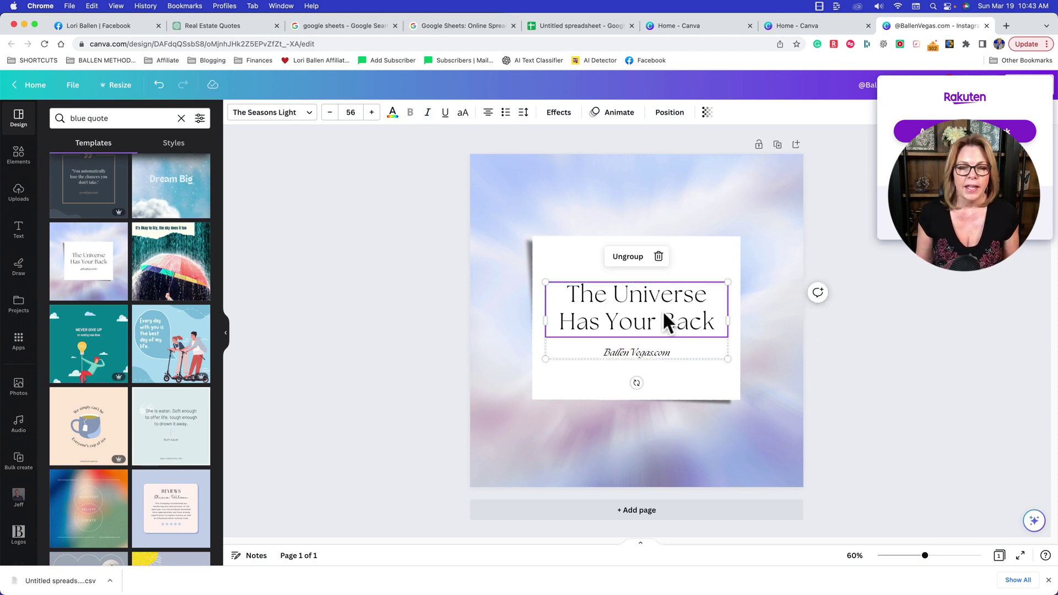
{"action": "left_click", "coordinate": [329, 113]}
{"action": "left_click", "coordinate": [329, 112]}
{"action": "left_click", "coordinate": [329, 112]}
{"action": "left_click", "coordinate": [329, 113]}
{"action": "left_click", "coordinate": [329, 113]}
{"action": "left_click", "coordinate": [329, 113]}
{"action": "left_click", "coordinate": [329, 113]}
{"action": "left_click", "coordinate": [329, 113]}
{"action": "left_click", "coordinate": [329, 113]}
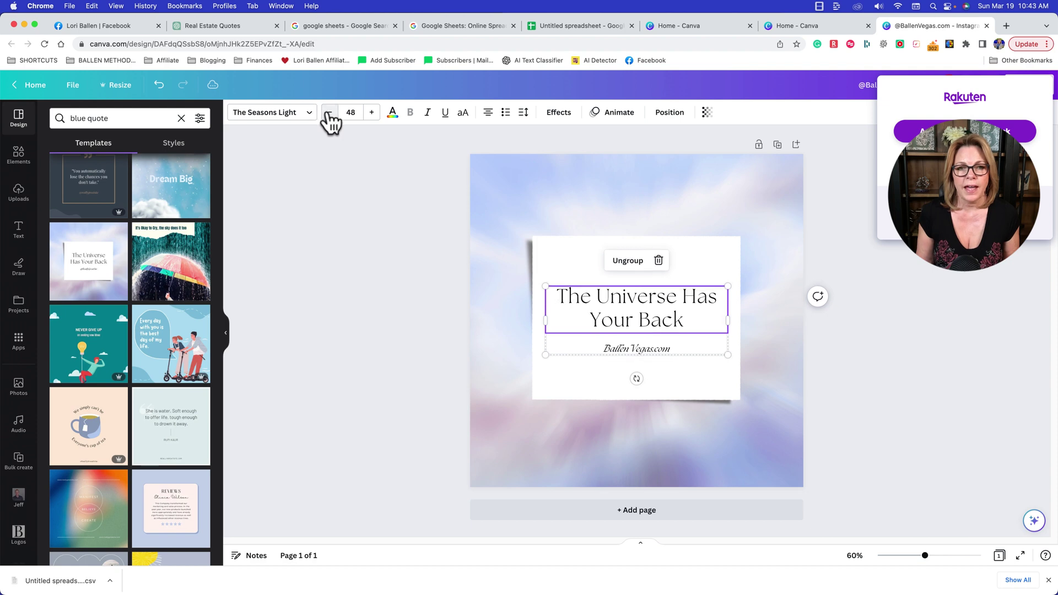
{"action": "left_click", "coordinate": [329, 112]}
{"action": "left_click", "coordinate": [329, 113]}
{"action": "left_click", "coordinate": [329, 113]}
{"action": "left_click", "coordinate": [329, 112]}
{"action": "left_click", "coordinate": [329, 112]}
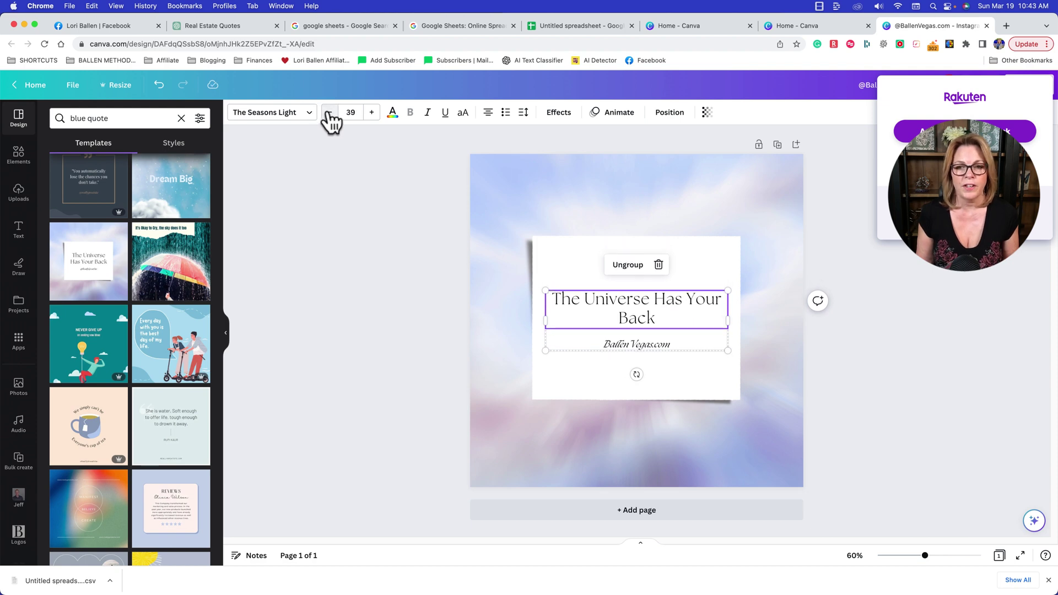
Increase the quote text's font size slightly until it breaks into "The Universe Has" and "Your Back", and deselect it.
{"action": "left_click", "coordinate": [372, 113]}
{"action": "left_click", "coordinate": [372, 113]}
{"action": "left_click", "coordinate": [372, 113]}
{"action": "left_click", "coordinate": [372, 112]}
{"action": "left_click", "coordinate": [568, 242]}
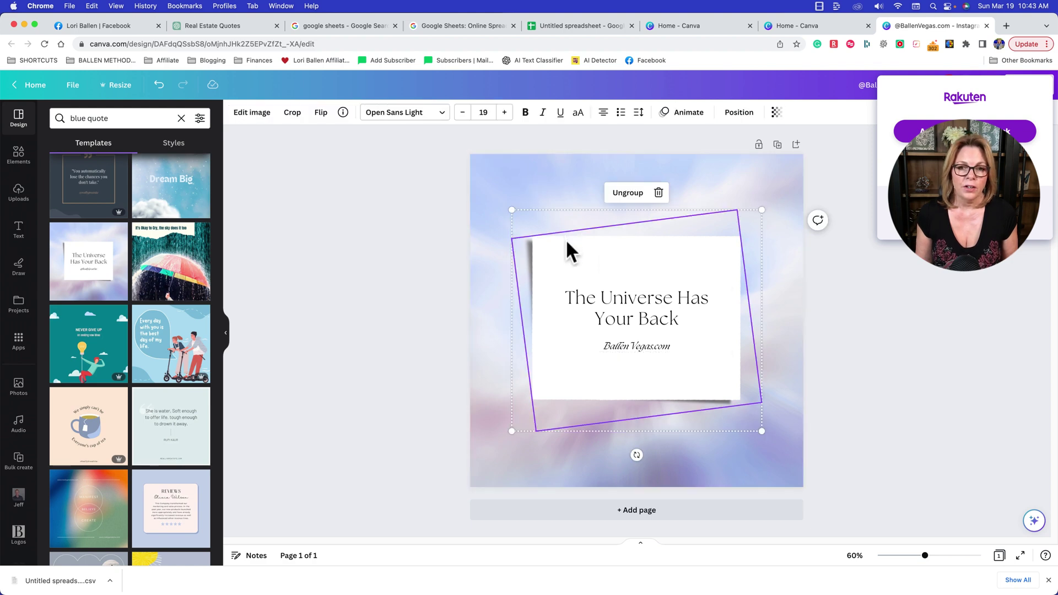
{"action": "left_click", "coordinate": [832, 301]}
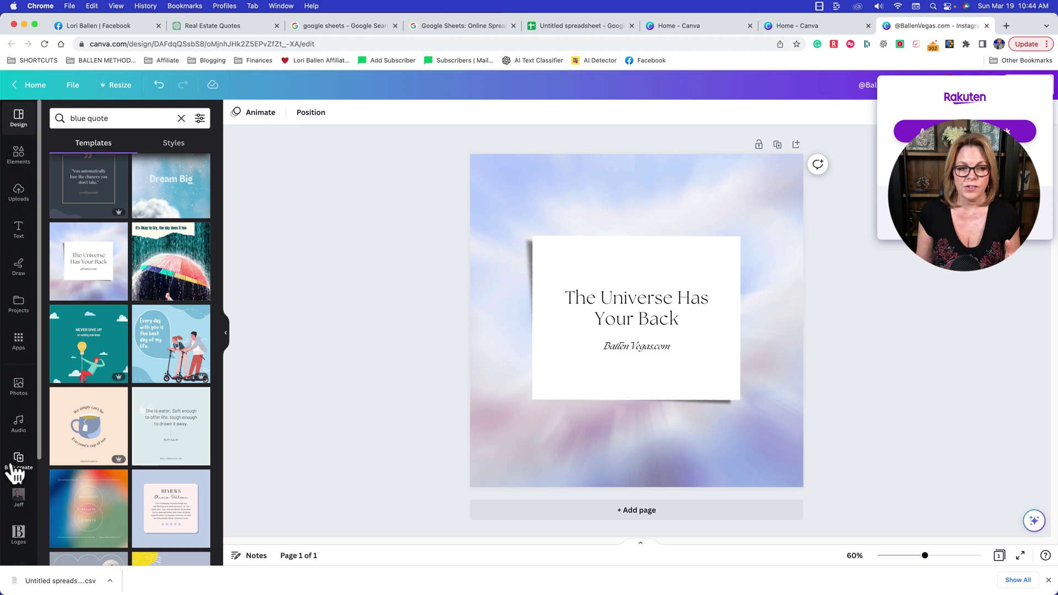
Open the collection of Canva apps and start a search in it.
{"action": "left_click", "coordinate": [20, 342]}
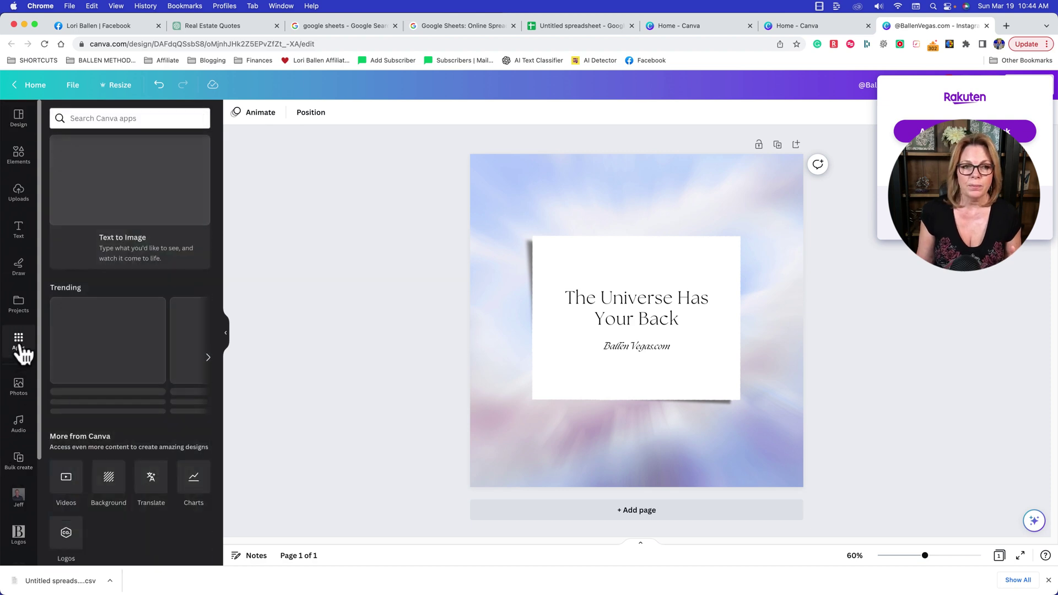
{"action": "left_click", "coordinate": [105, 124]}
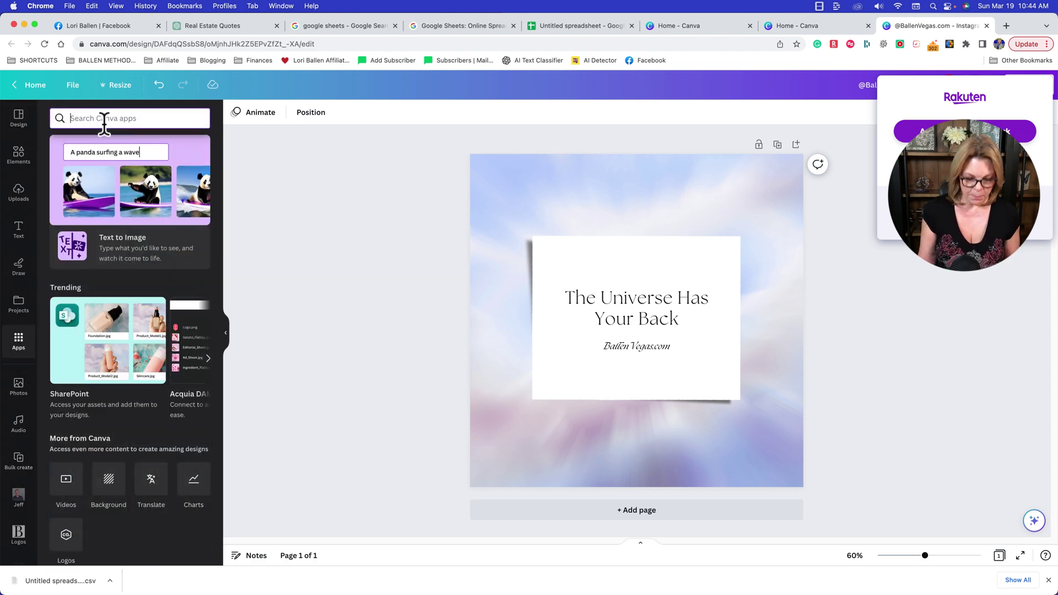
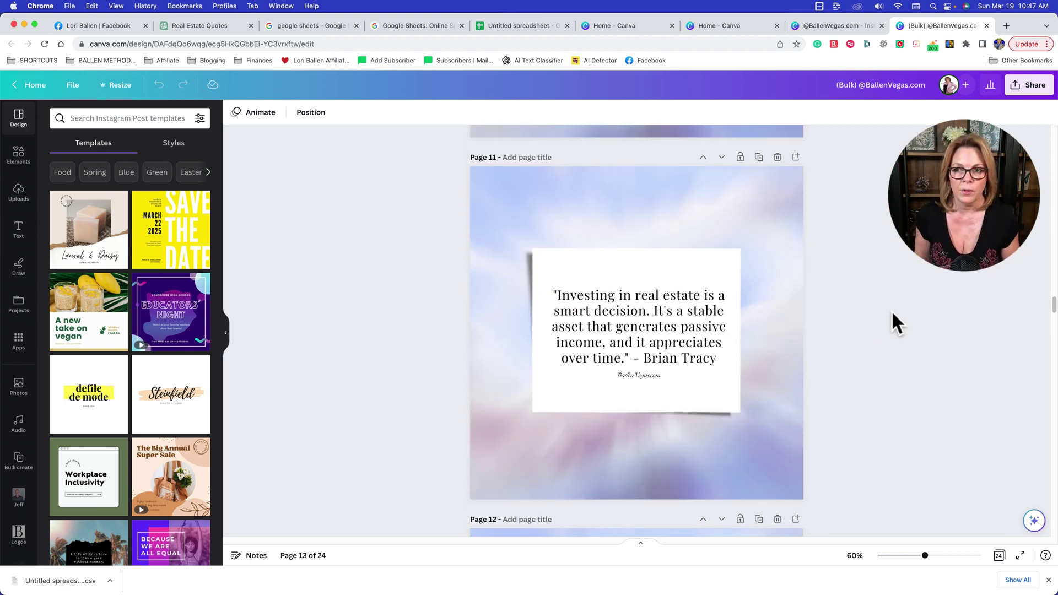
Start scheduling the bulk quote design as a social post for Monday, March 20 at 11:47 AM.
{"action": "scroll", "coordinate": [892, 313], "scroll_direction": "up", "scroll_amount": 20}
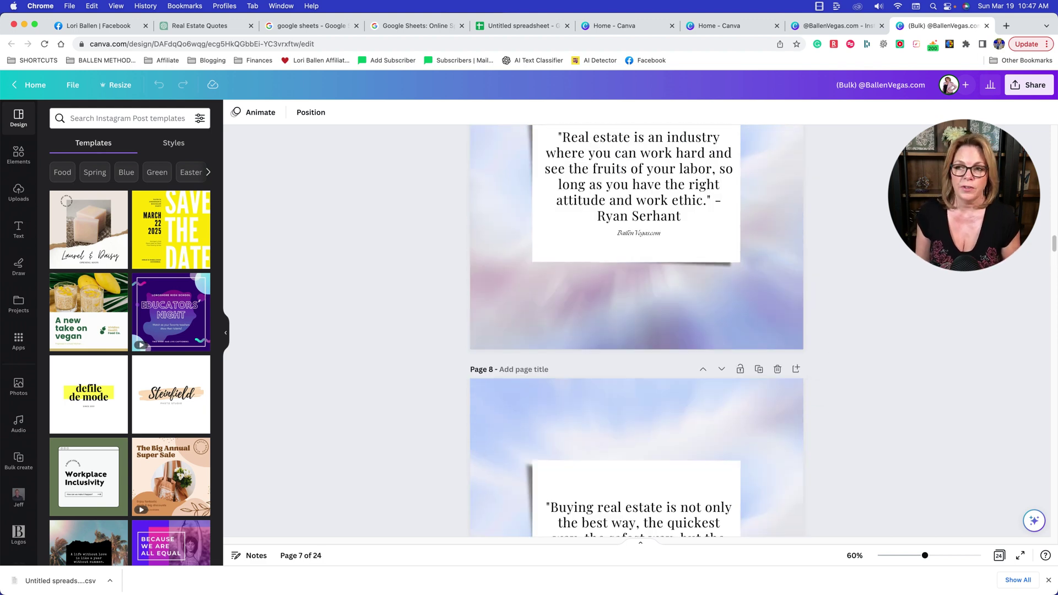
{"action": "left_click", "coordinate": [1025, 88]}
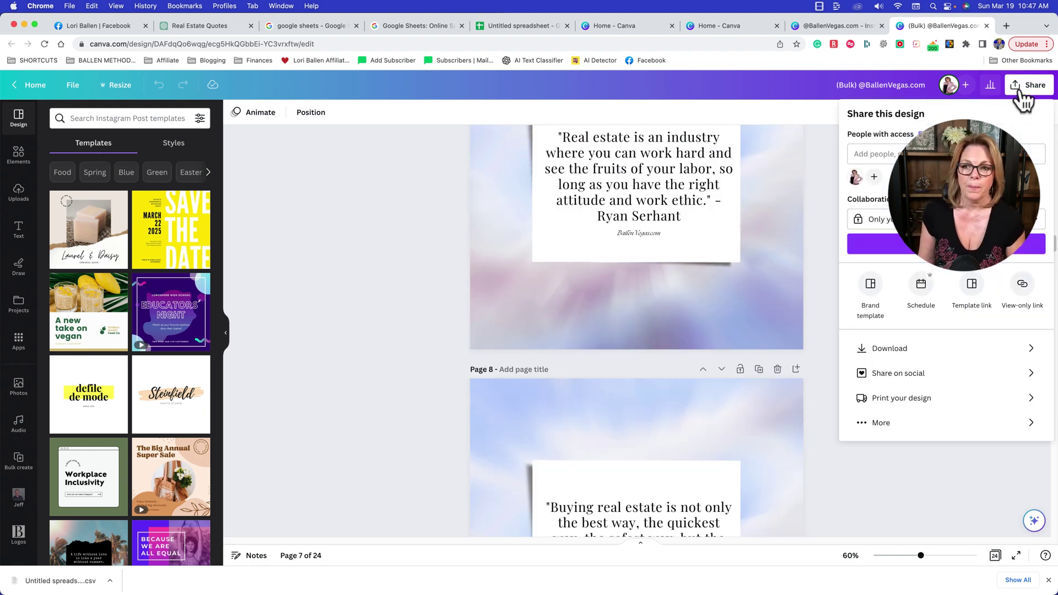
{"action": "left_click", "coordinate": [900, 373]}
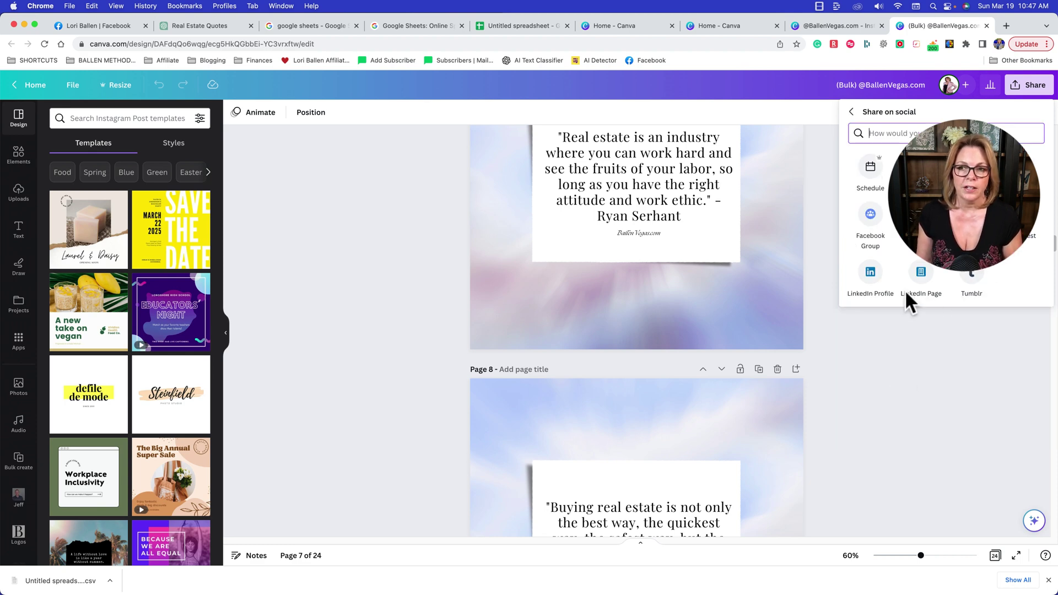
{"action": "left_click", "coordinate": [871, 168]}
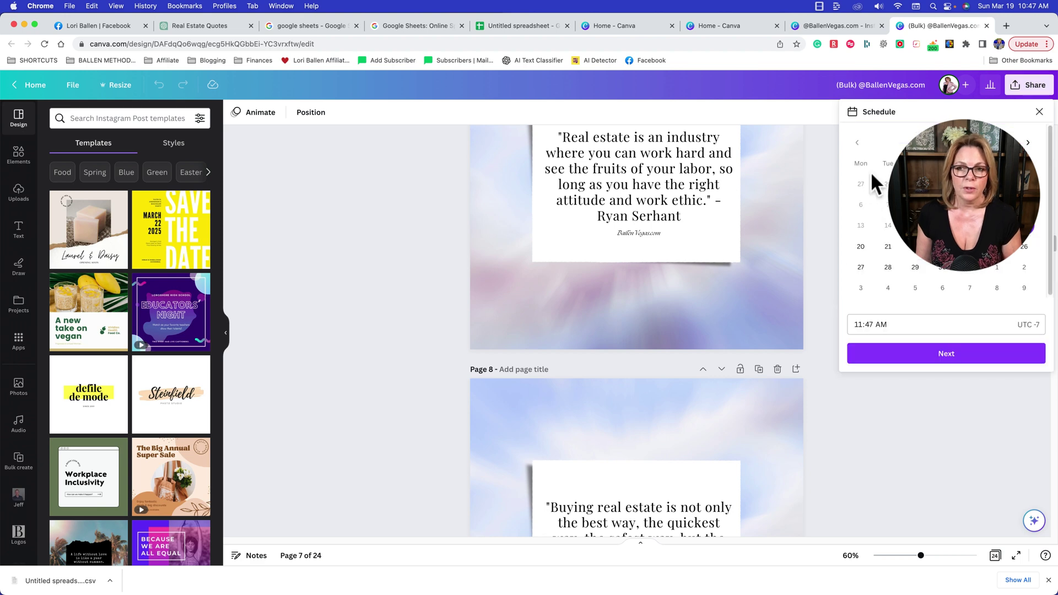
{"action": "left_click", "coordinate": [864, 249]}
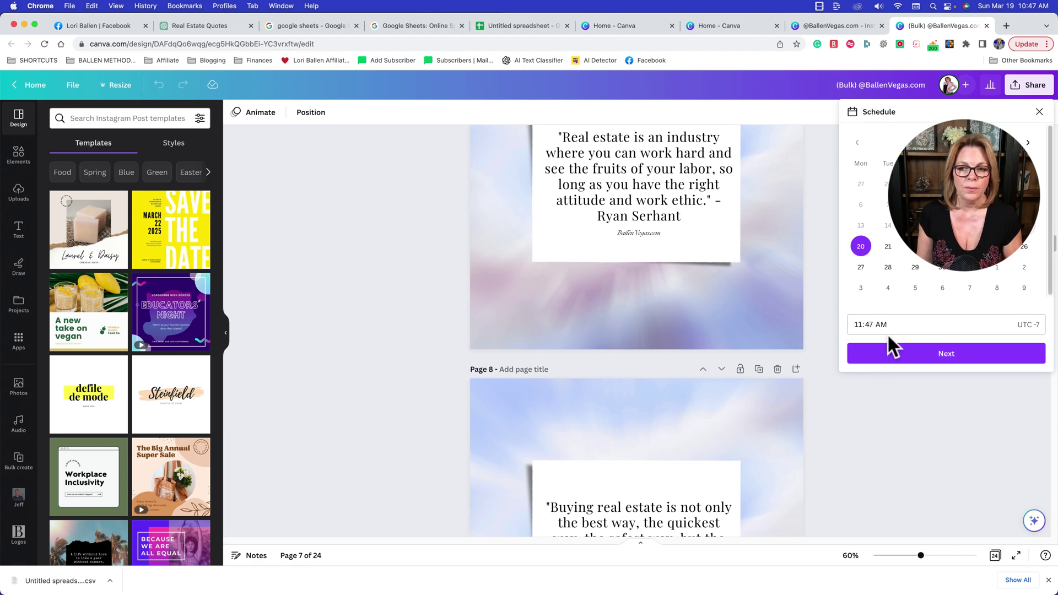
{"action": "left_click", "coordinate": [951, 353]}
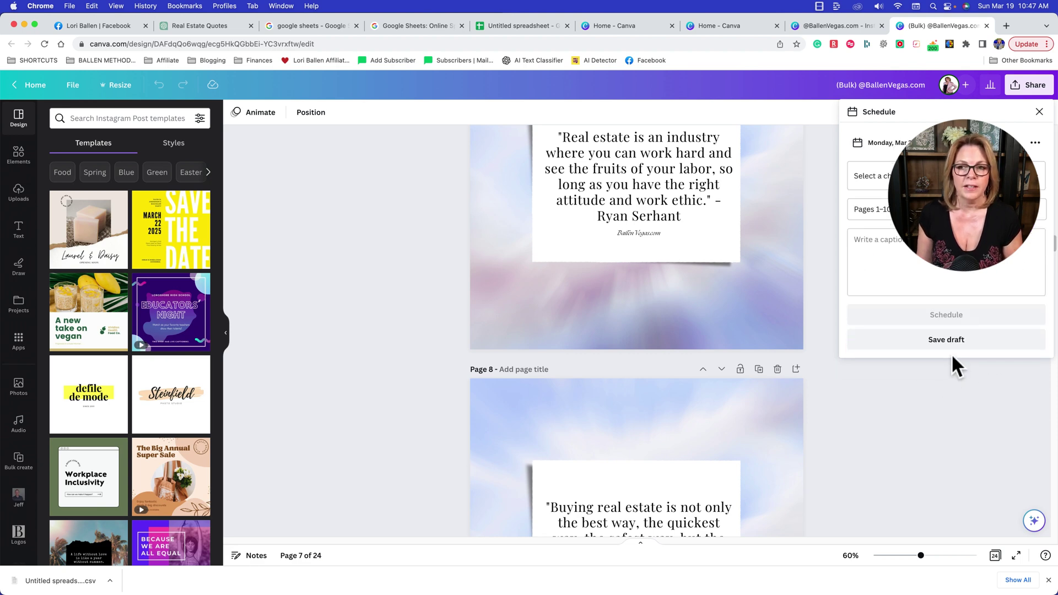
Review the connected channels, choose Instagram Business as a new channel, and start connecting it via Facebook.
{"action": "left_click", "coordinate": [881, 185]}
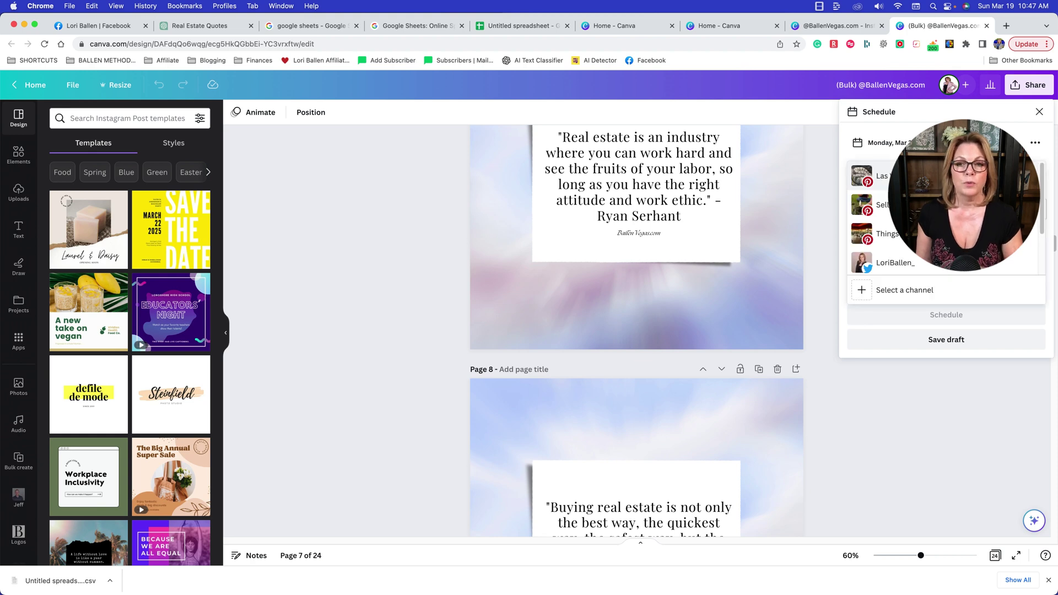
{"action": "scroll", "coordinate": [888, 217], "scroll_direction": "down", "scroll_amount": 2}
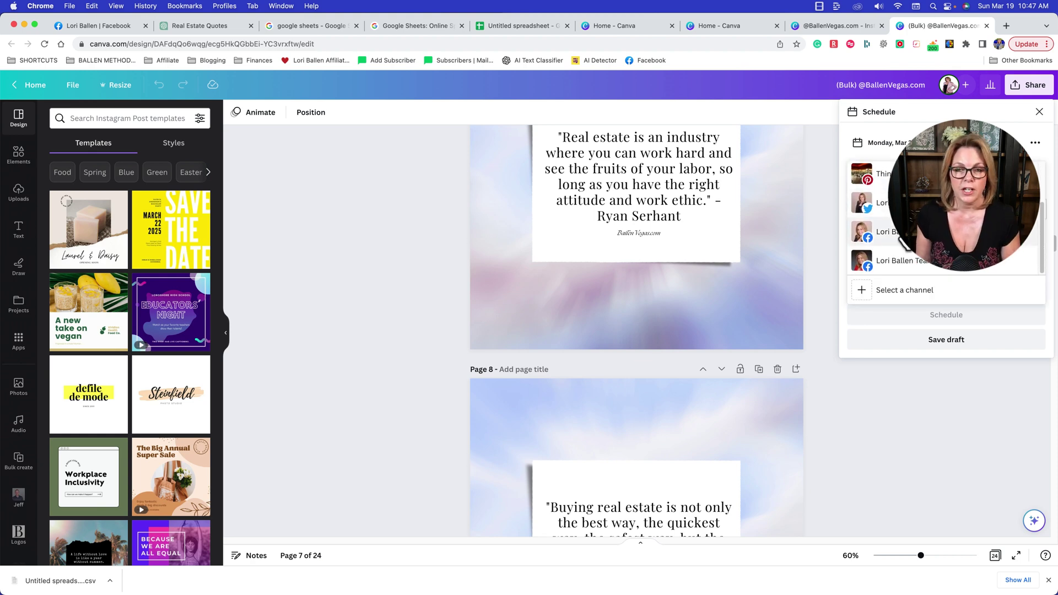
{"action": "scroll", "coordinate": [904, 248], "scroll_direction": "up", "scroll_amount": 2}
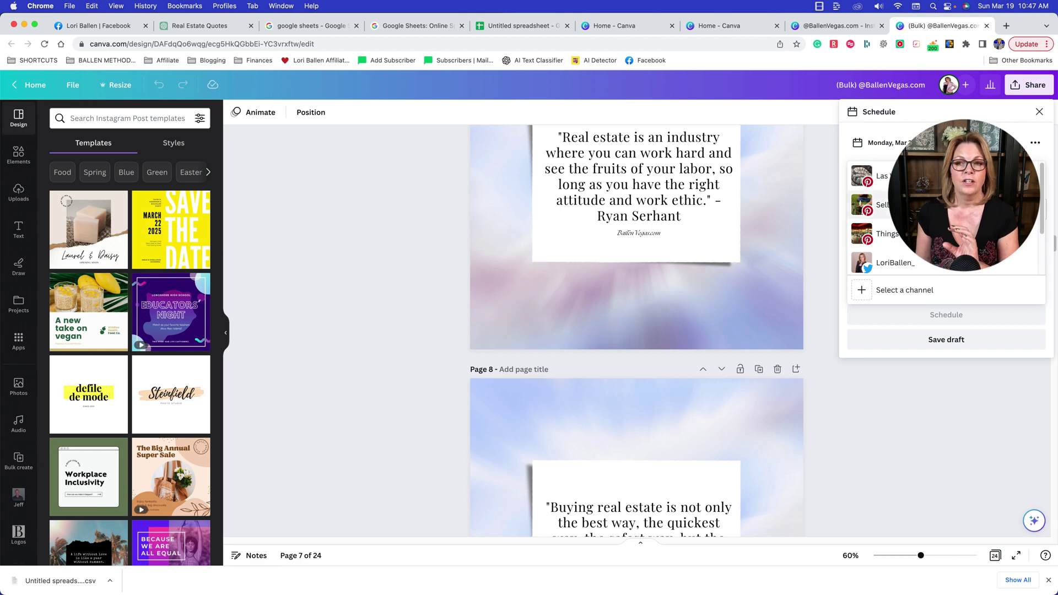
{"action": "scroll", "coordinate": [904, 220], "scroll_direction": "down", "scroll_amount": 2}
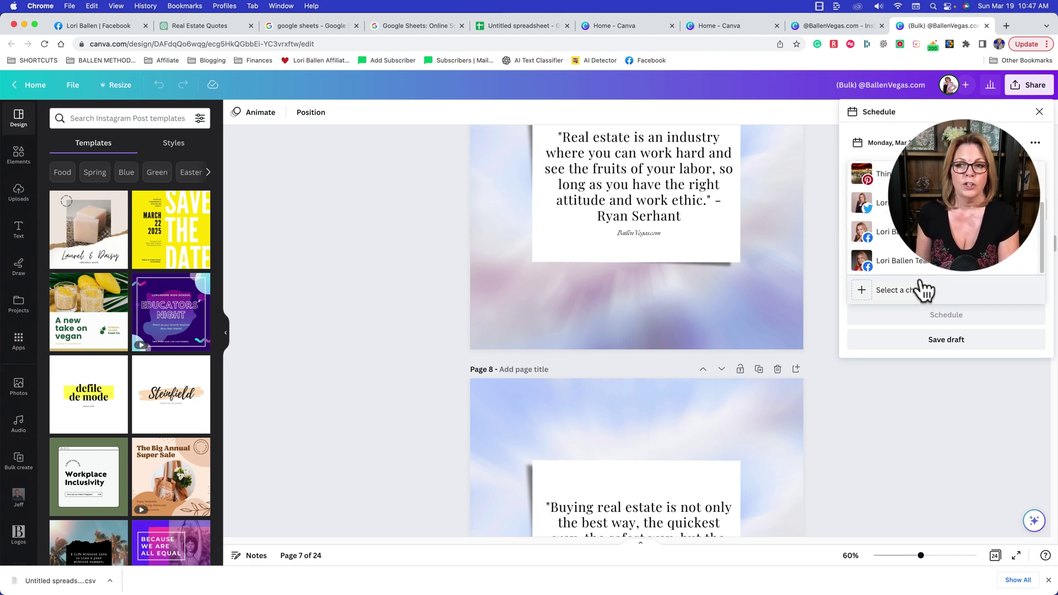
{"action": "left_click", "coordinate": [904, 290]}
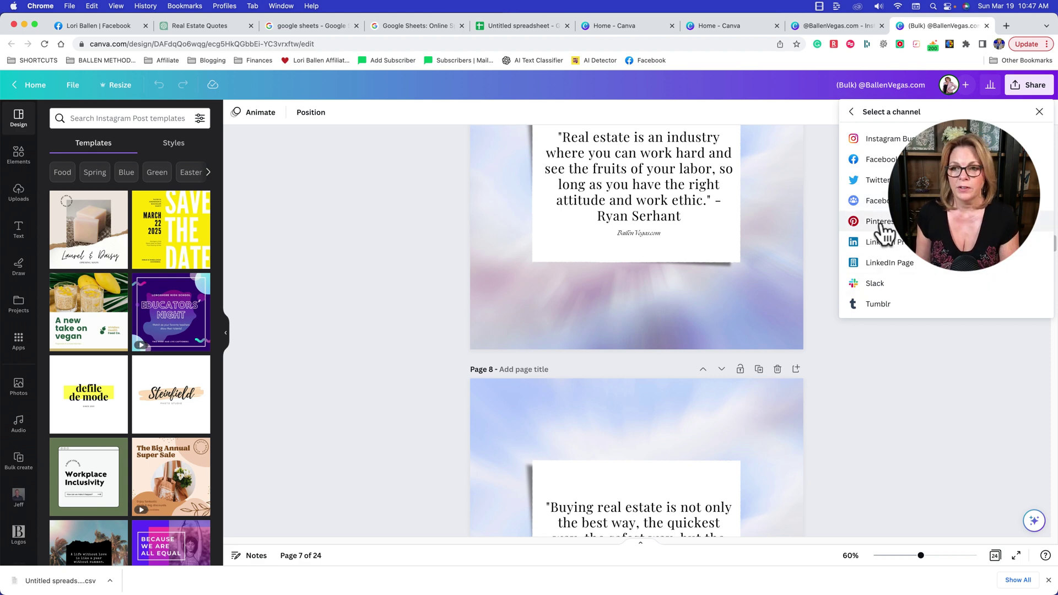
{"action": "left_click", "coordinate": [879, 142]}
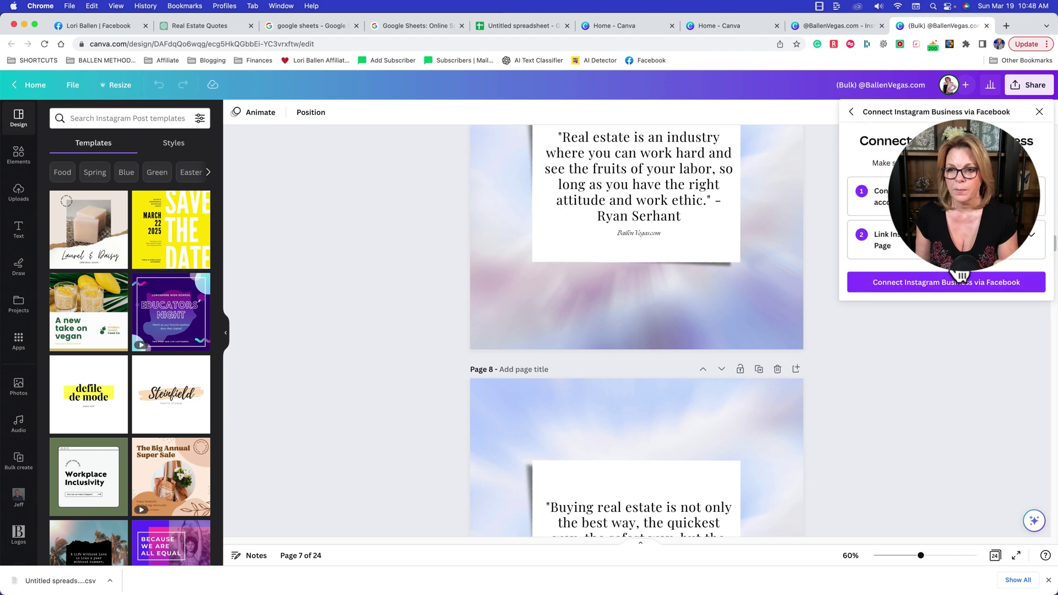
{"action": "left_click", "coordinate": [945, 284]}
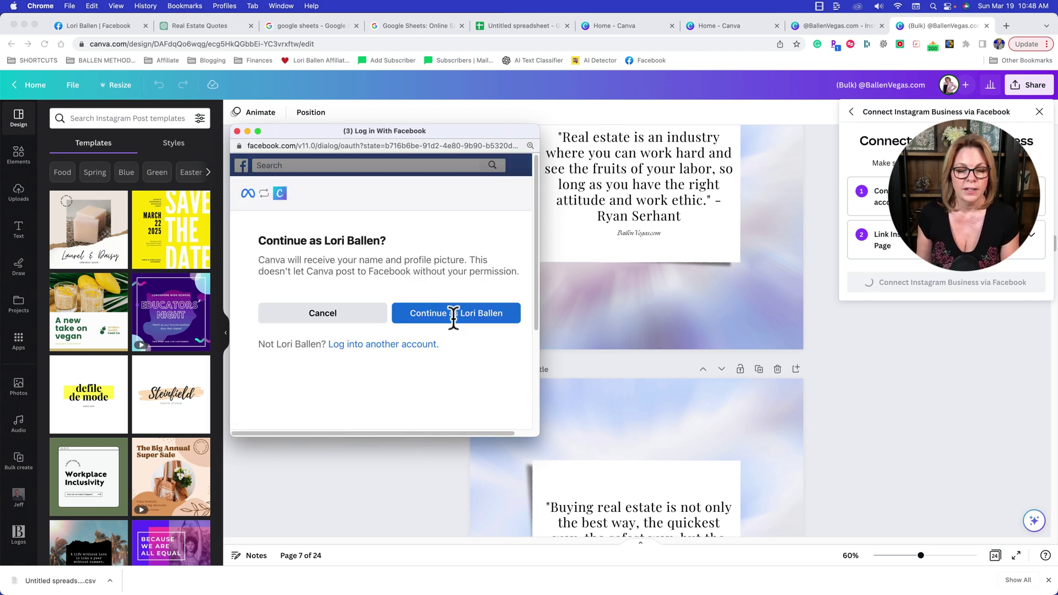
Authorize Canva through the Facebook account for the first and third Instagram business accounts, with all Facebook pages included.
{"action": "left_click", "coordinate": [456, 314]}
{"action": "scroll", "coordinate": [386, 355], "scroll_direction": "down", "scroll_amount": 1}
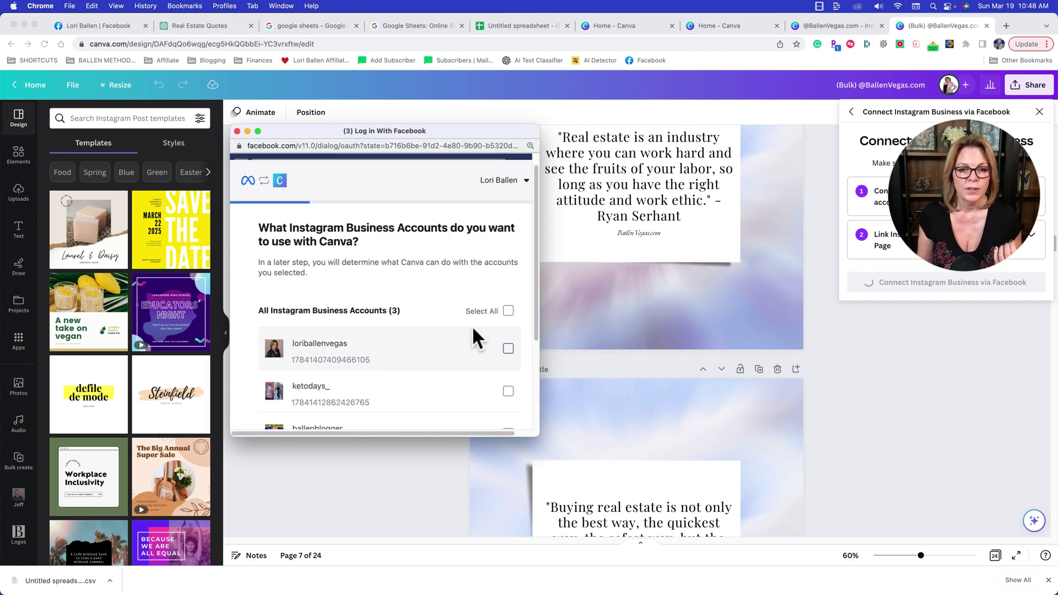
{"action": "scroll", "coordinate": [441, 320], "scroll_direction": "down", "scroll_amount": 3}
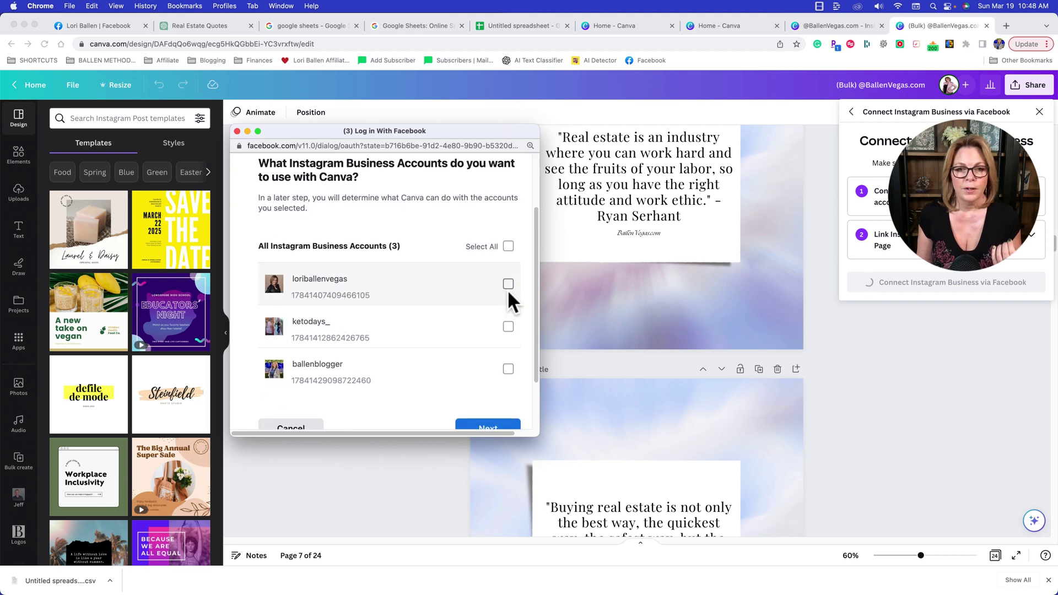
{"action": "scroll", "coordinate": [496, 397], "scroll_direction": "down", "scroll_amount": 3}
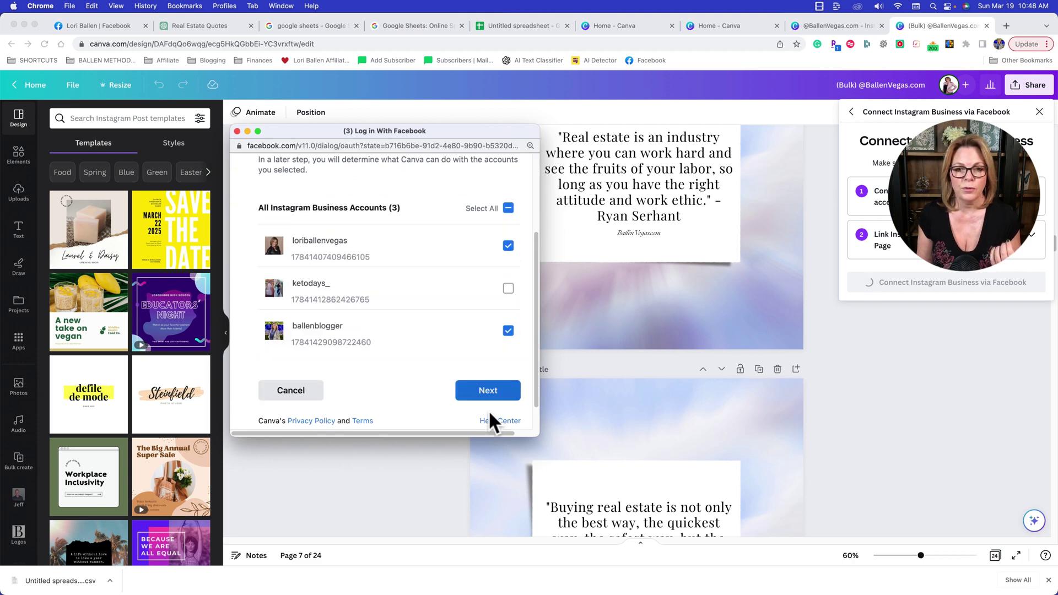
{"action": "left_click", "coordinate": [498, 383]}
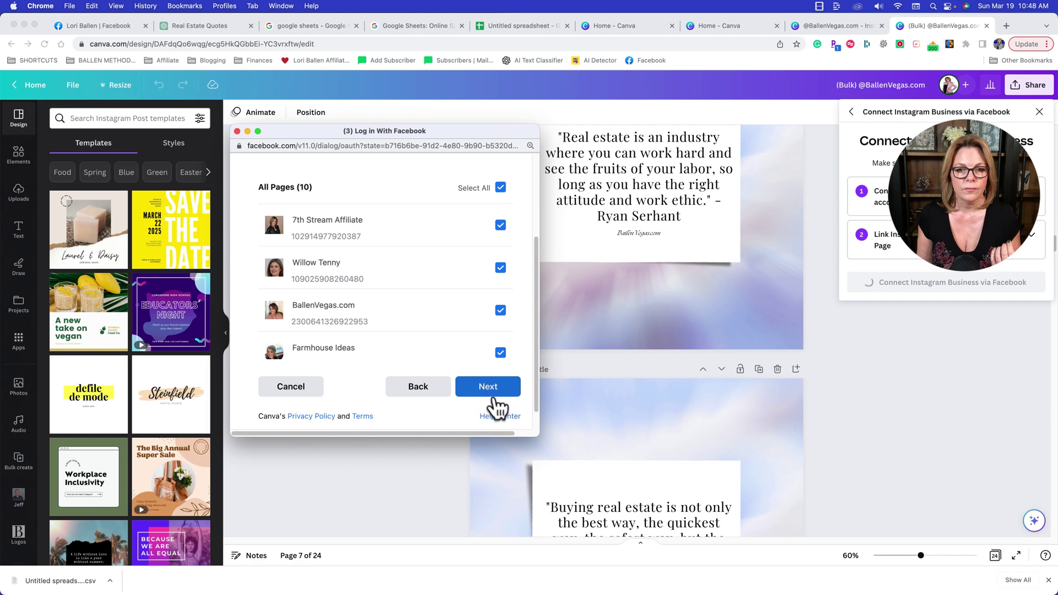
{"action": "left_click", "coordinate": [499, 401]}
{"action": "left_click", "coordinate": [494, 390]}
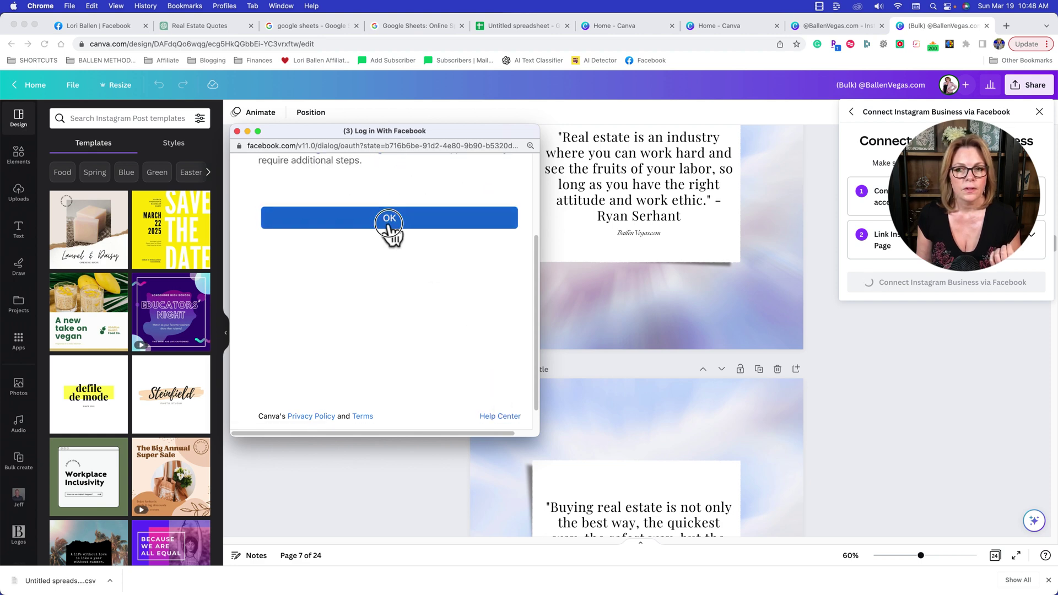
{"action": "left_click", "coordinate": [390, 227]}
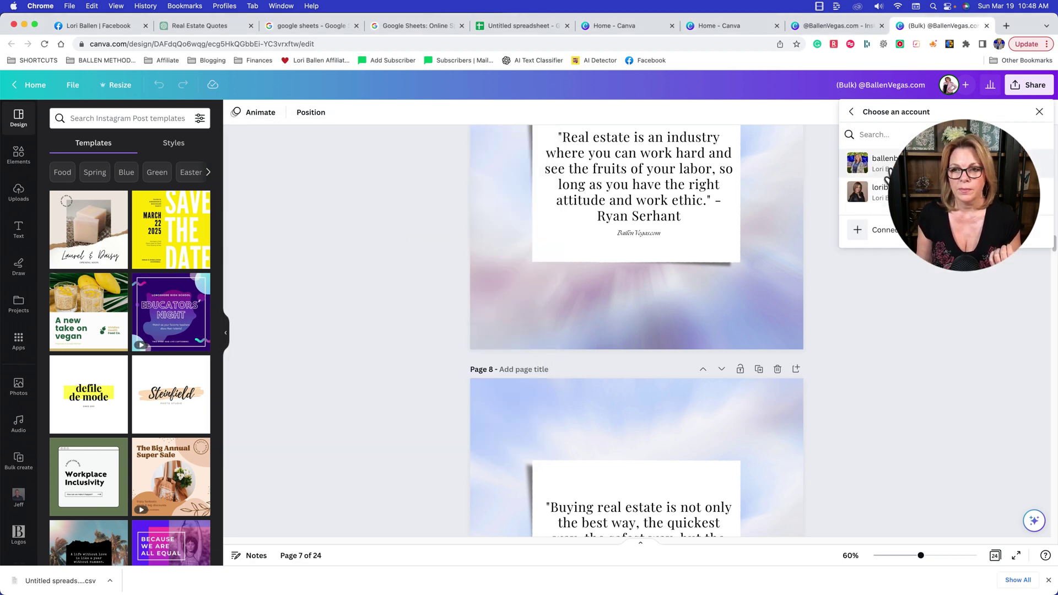
Choose the first connected Instagram account, keep Page 1 for the post, and write the caption "#realestate life".
{"action": "left_click", "coordinate": [937, 163]}
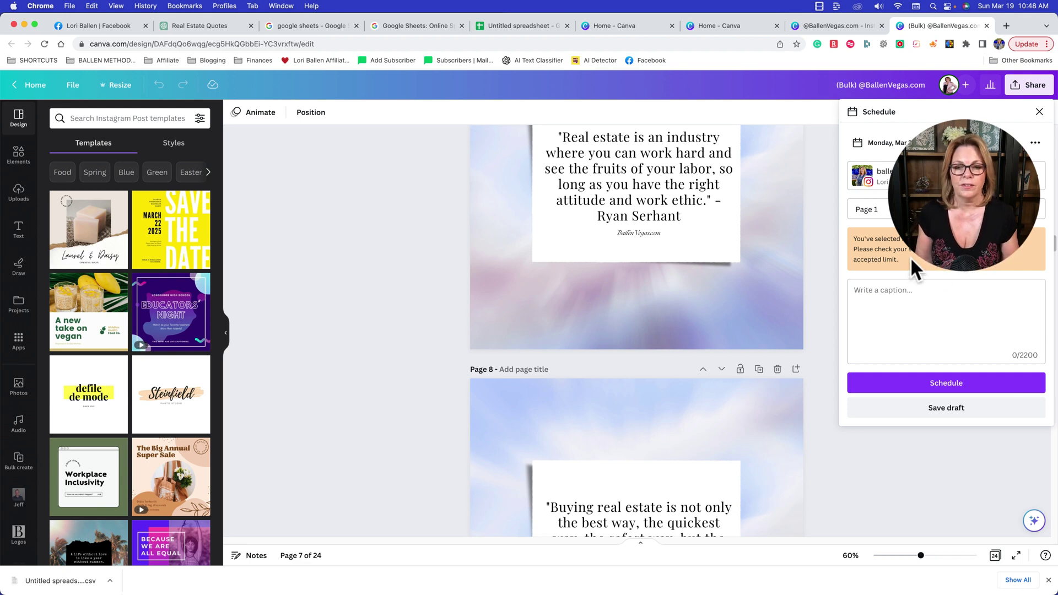
{"action": "left_click", "coordinate": [869, 211]}
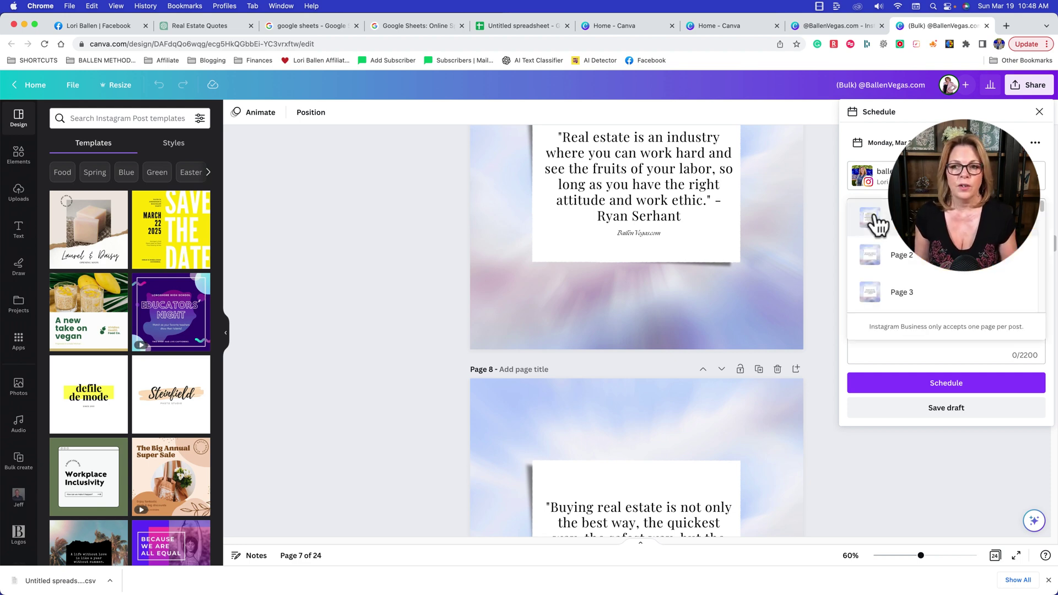
{"action": "left_click", "coordinate": [918, 226]}
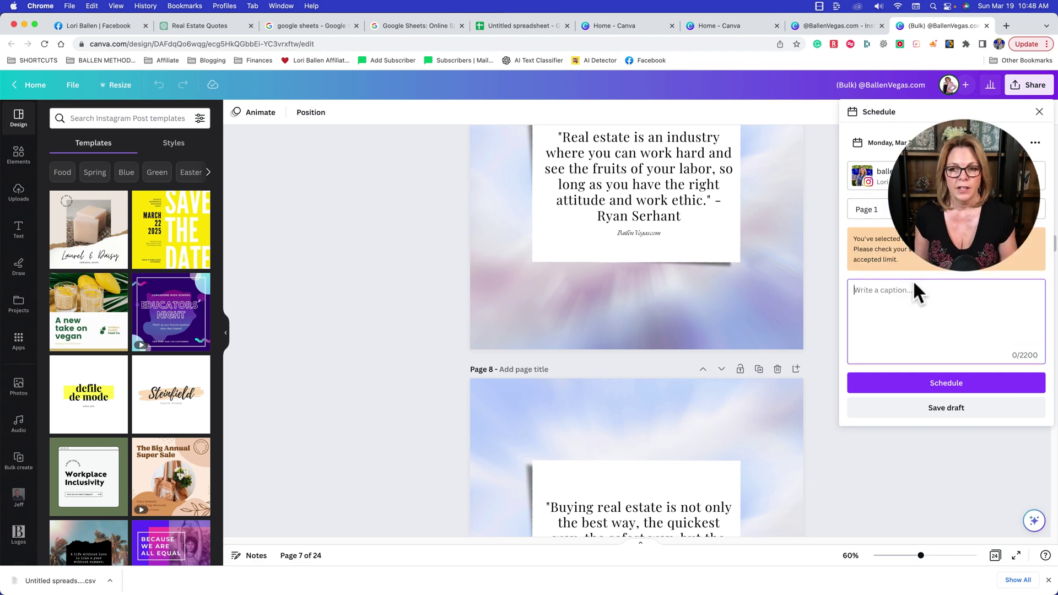
{"action": "left_click", "coordinate": [926, 309]}
{"action": "type", "text": "#realestate life"}
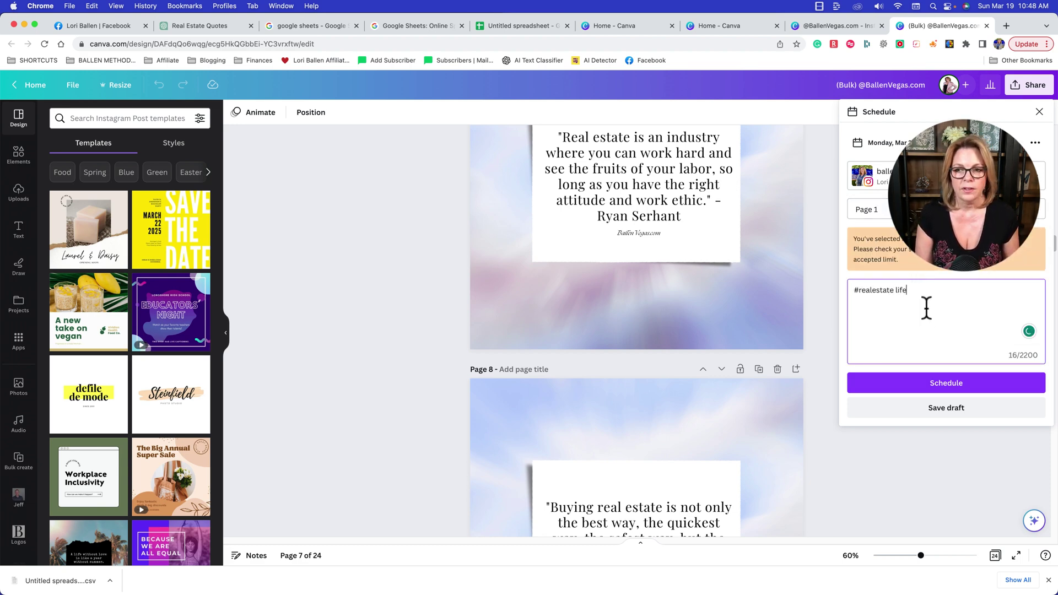
Switch to ChatGPT and send the prompt "give me the most popular hashtags for real estate agents".
{"action": "left_click", "coordinate": [230, 27]}
{"action": "scroll", "coordinate": [520, 468], "scroll_direction": "down", "scroll_amount": 5}
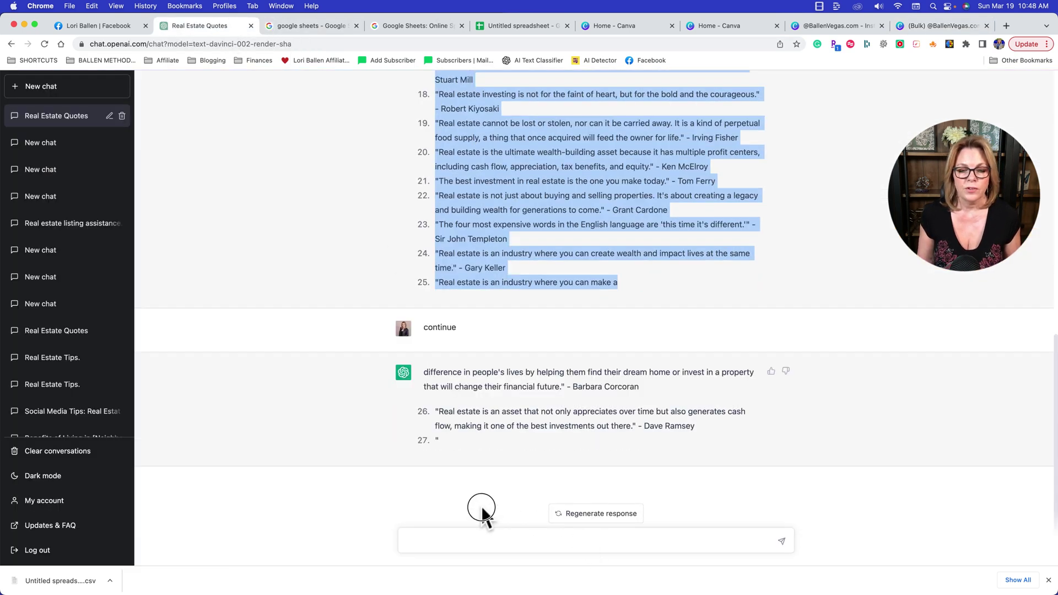
{"action": "left_click", "coordinate": [593, 540]}
{"action": "type", "text": "give m"}
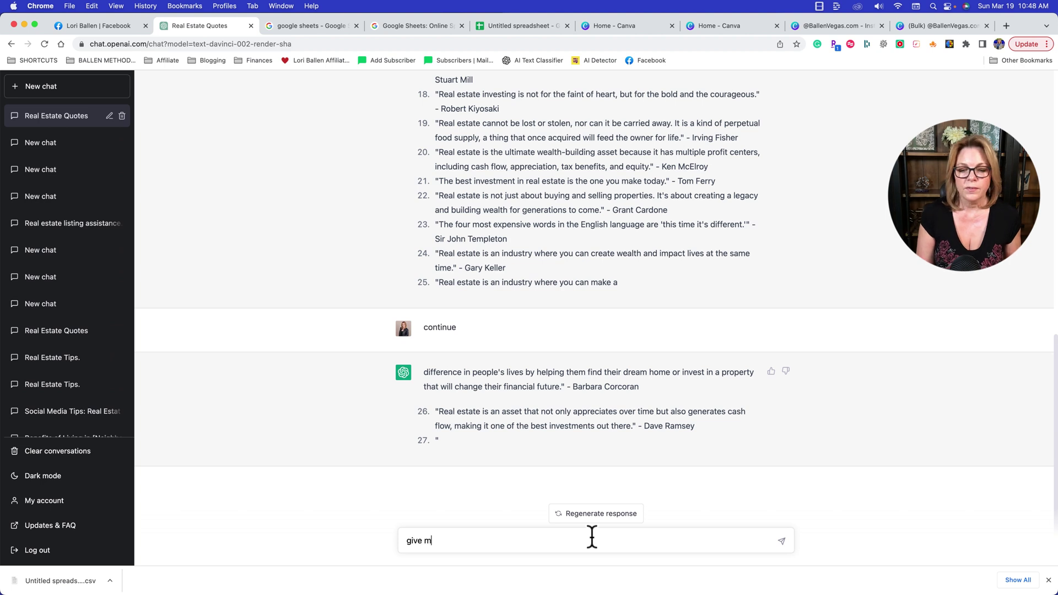
{"action": "type", "text": "e the most popular has"}
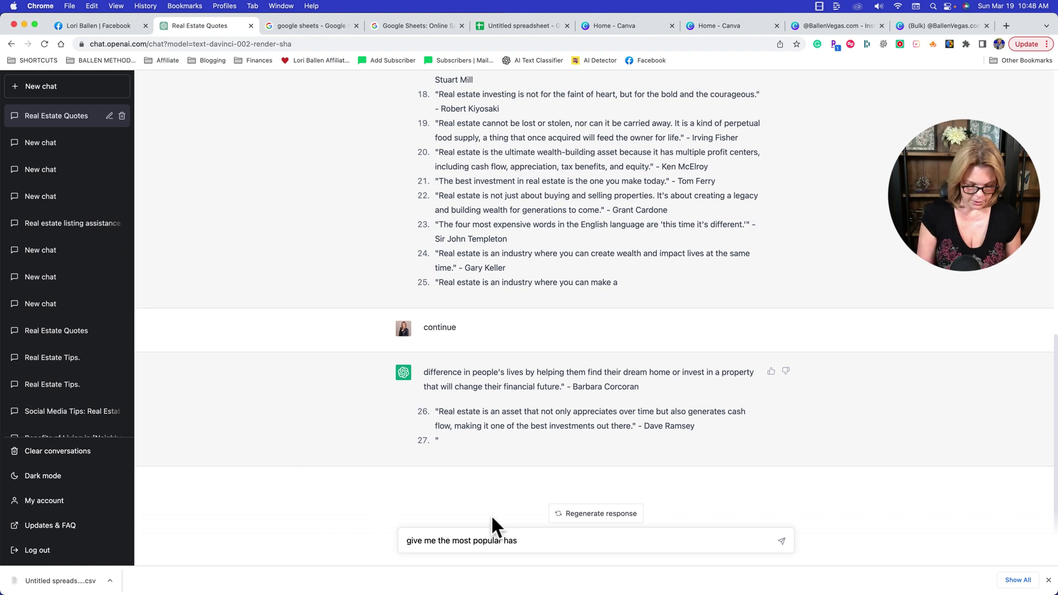
{"action": "type", "text": "htags for real e"}
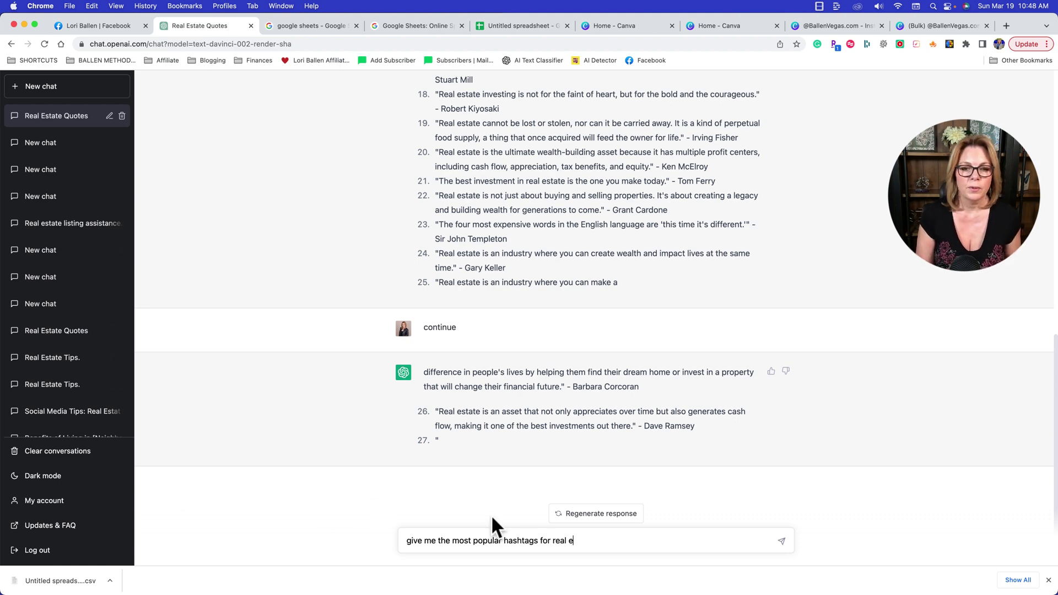
{"action": "type", "text": "state agents"}
{"action": "key", "text": "Return"}
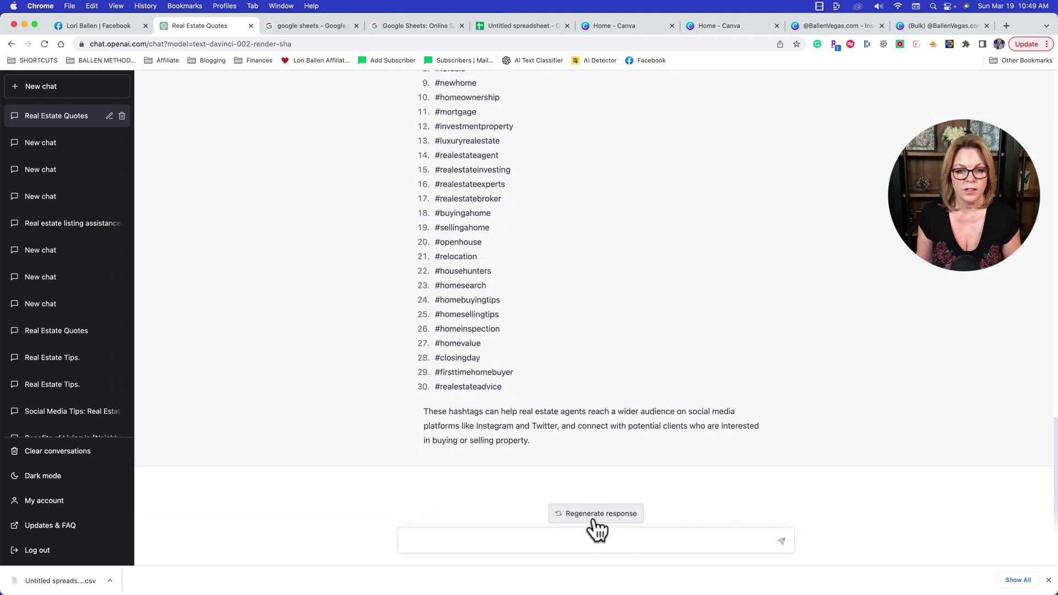
Copy the hashtag #realestateadvice from the end of the generated hashtag list.
{"action": "scroll", "coordinate": [487, 415], "scroll_direction": "up", "scroll_amount": 1}
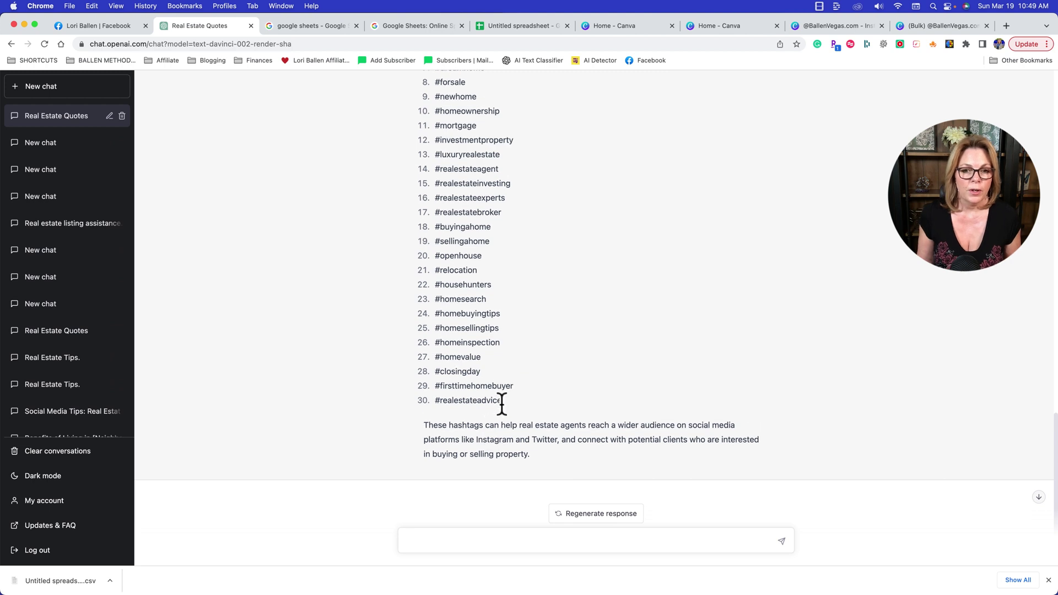
{"action": "double_click", "coordinate": [502, 404]}
{"action": "left_click", "coordinate": [504, 404]}
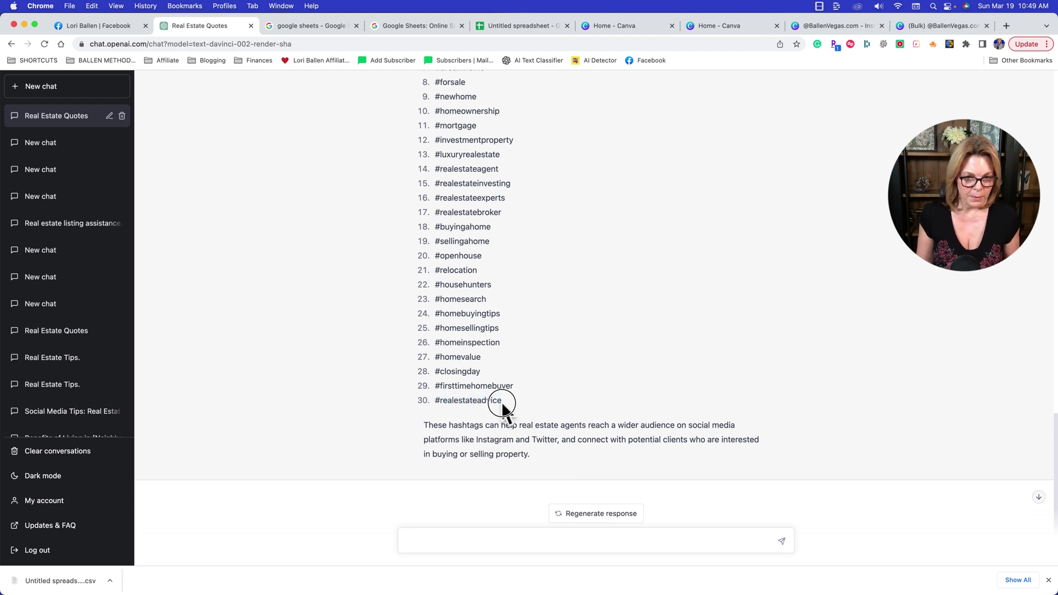
{"action": "double_click", "coordinate": [502, 404]}
{"action": "mouse_move", "coordinate": [454, 592]}
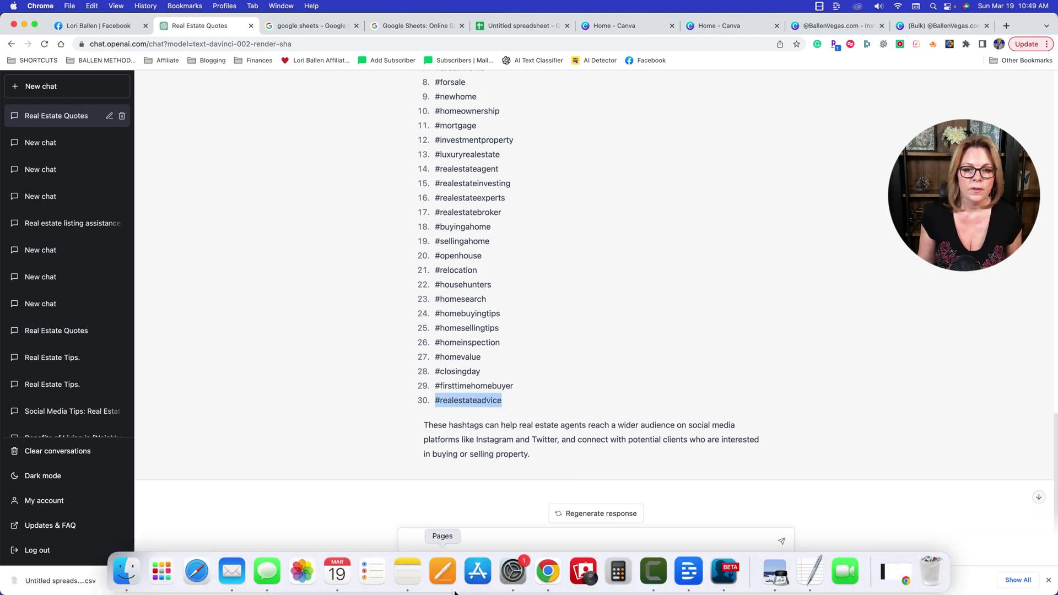
Switch to the Canva bulk design, correct the caption to "#realestatelife #realestateadvice", and schedule the Instagram post.
{"action": "left_click", "coordinate": [907, 23]}
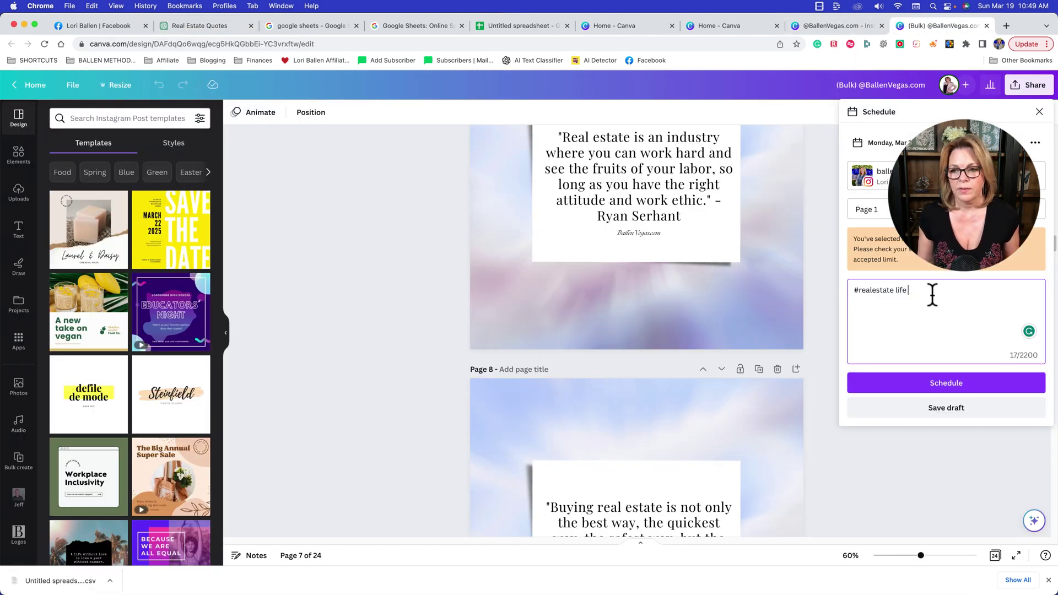
{"action": "left_click", "coordinate": [895, 293]}
{"action": "key", "text": "BackSpace"}
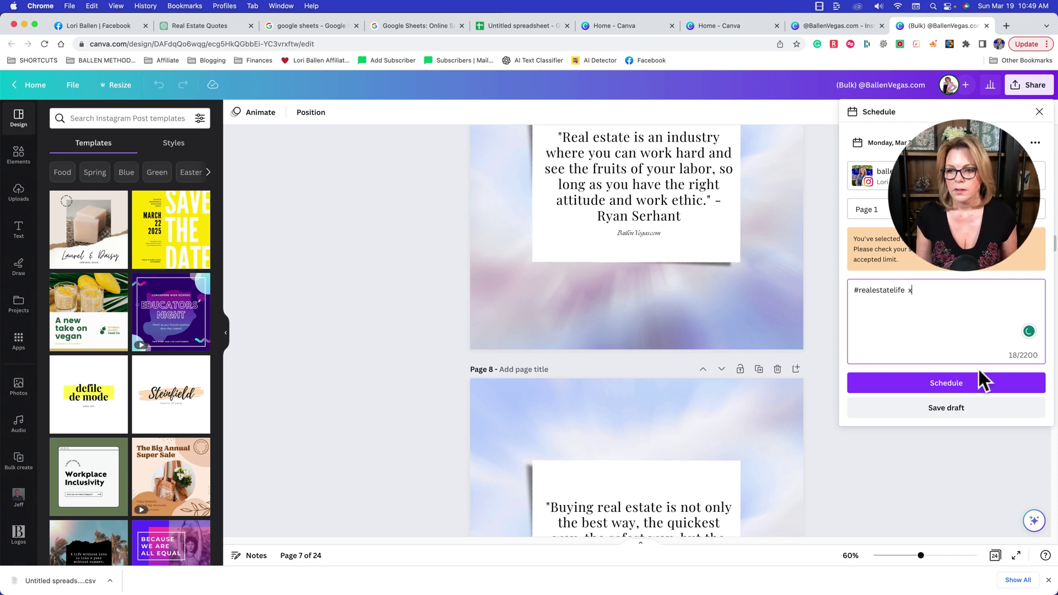
{"action": "type", "text": "#realestateinvestor"}
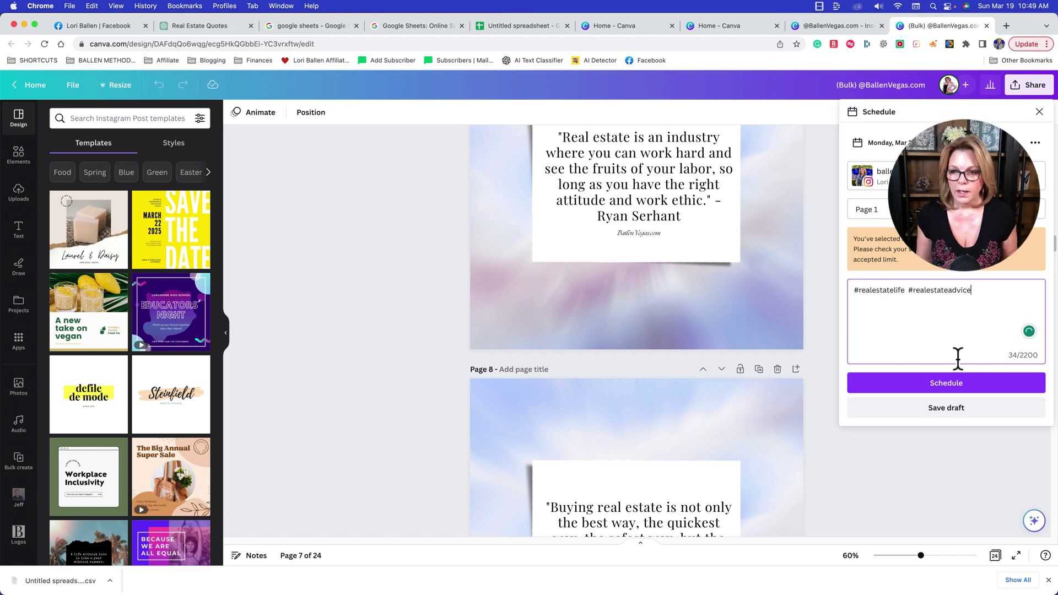
{"action": "left_click", "coordinate": [953, 389]}
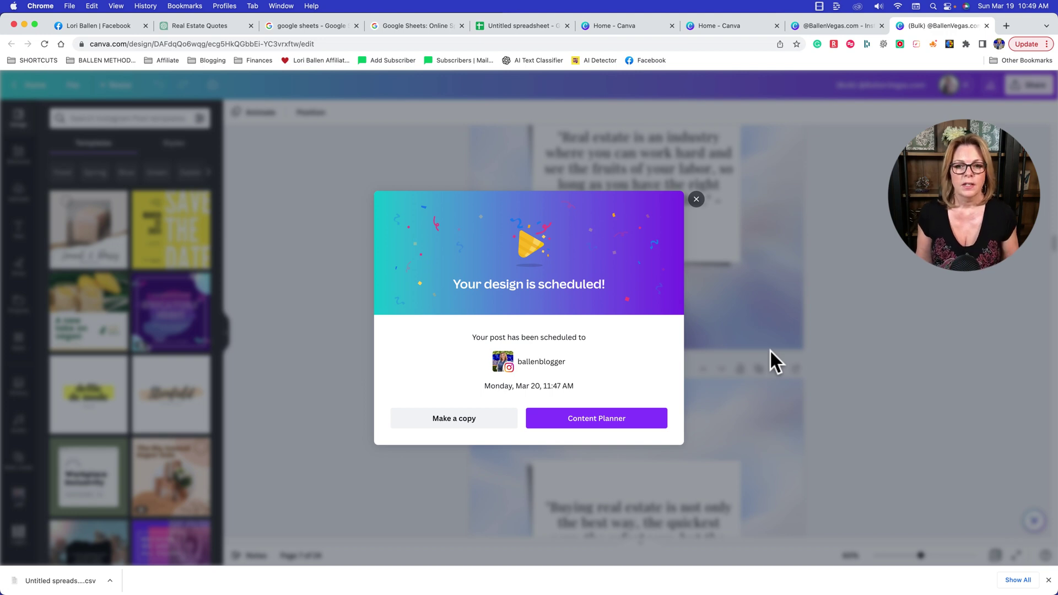
Open the Content Planner, close the scheduled post's details, and look over the March 2023 calendar.
{"action": "left_click", "coordinate": [588, 433]}
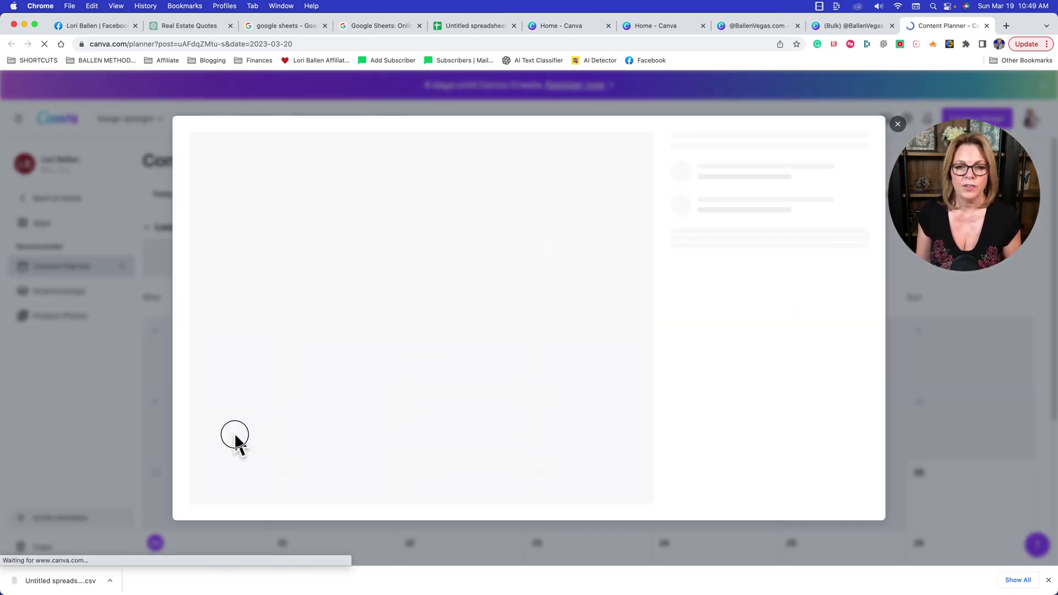
{"action": "left_click", "coordinate": [851, 124]}
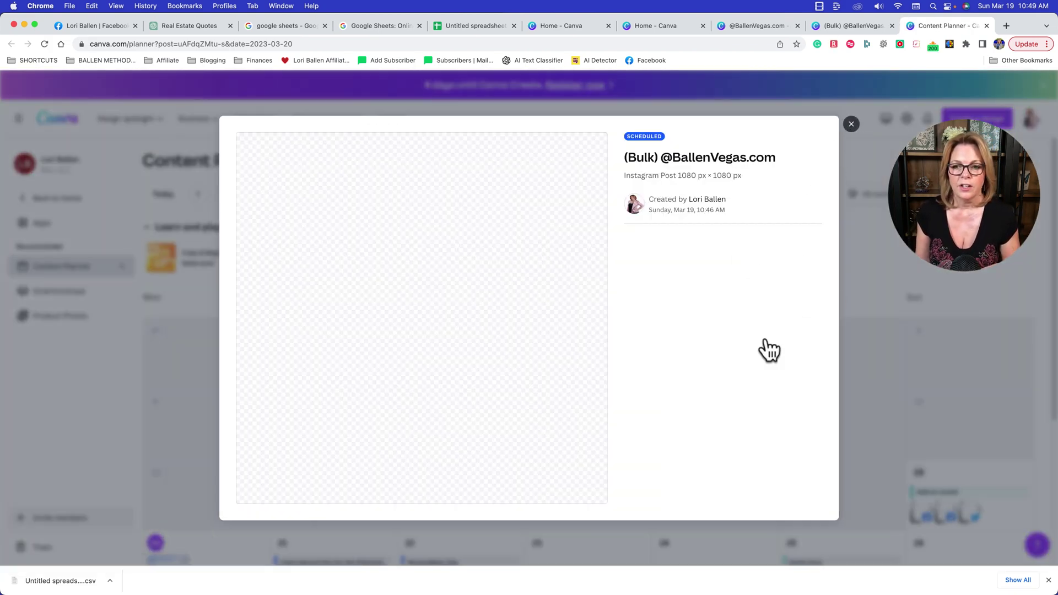
{"action": "scroll", "coordinate": [739, 267], "scroll_direction": "down", "scroll_amount": 1}
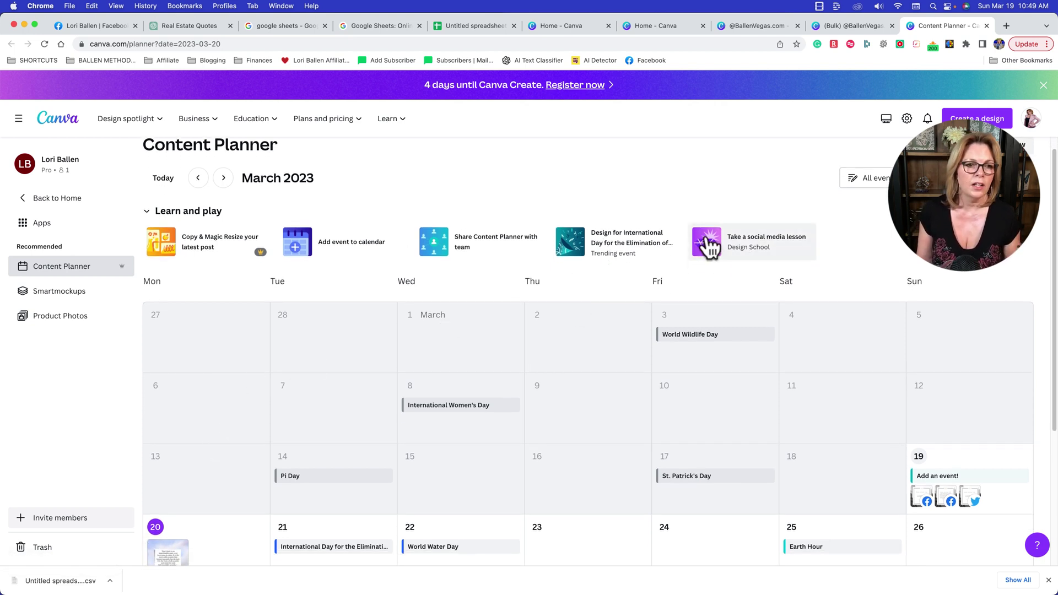
{"action": "scroll", "coordinate": [712, 249], "scroll_direction": "up", "scroll_amount": 1}
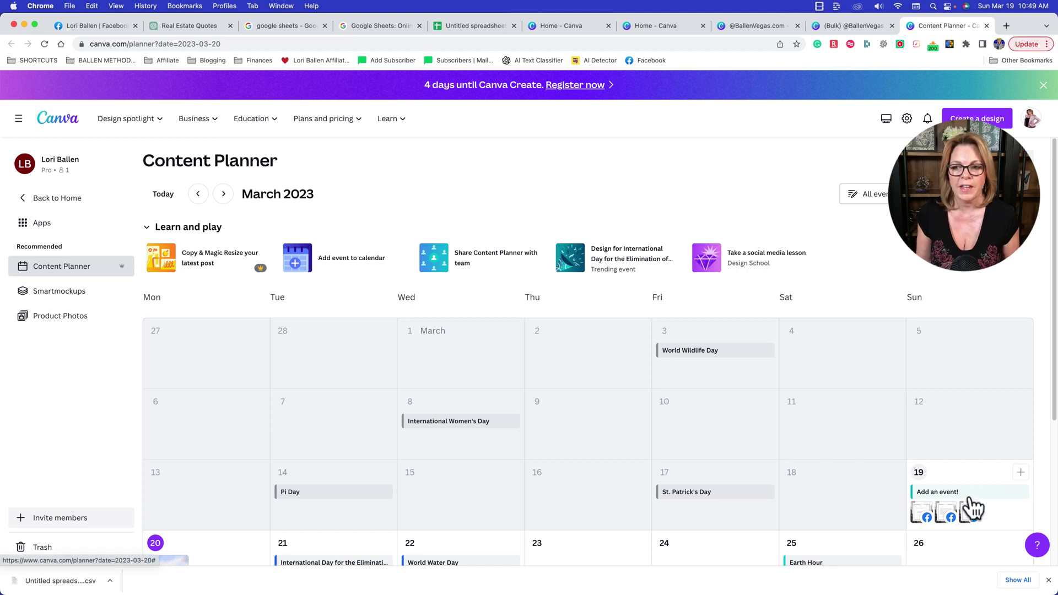
{"action": "scroll", "coordinate": [879, 505], "scroll_direction": "down", "scroll_amount": 5}
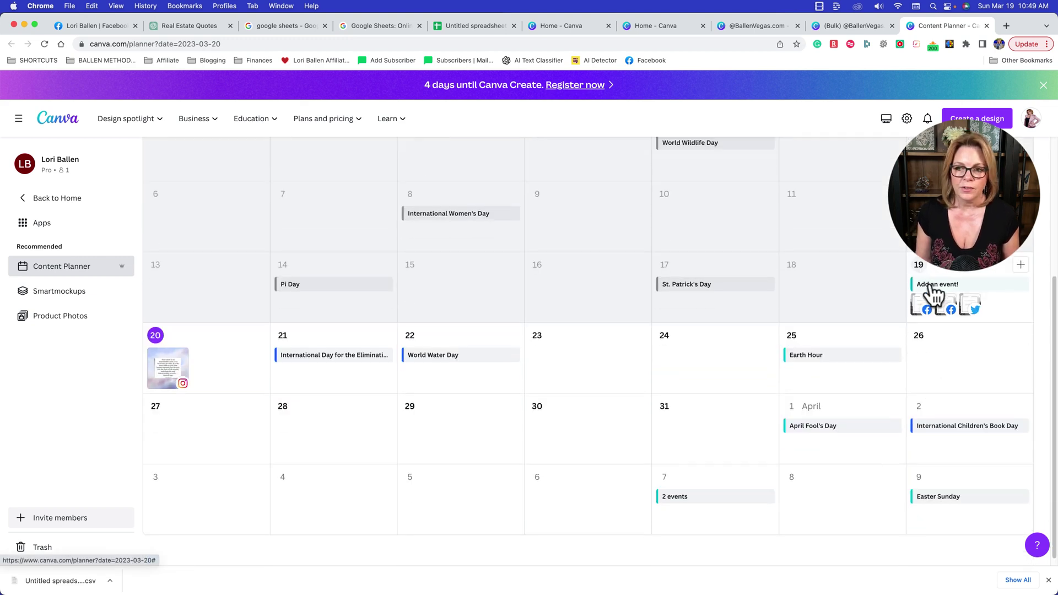
Inspect the two Facebook posts on March 19 in the calendar, close their details, and look over the remaining dates.
{"action": "left_click", "coordinate": [929, 313]}
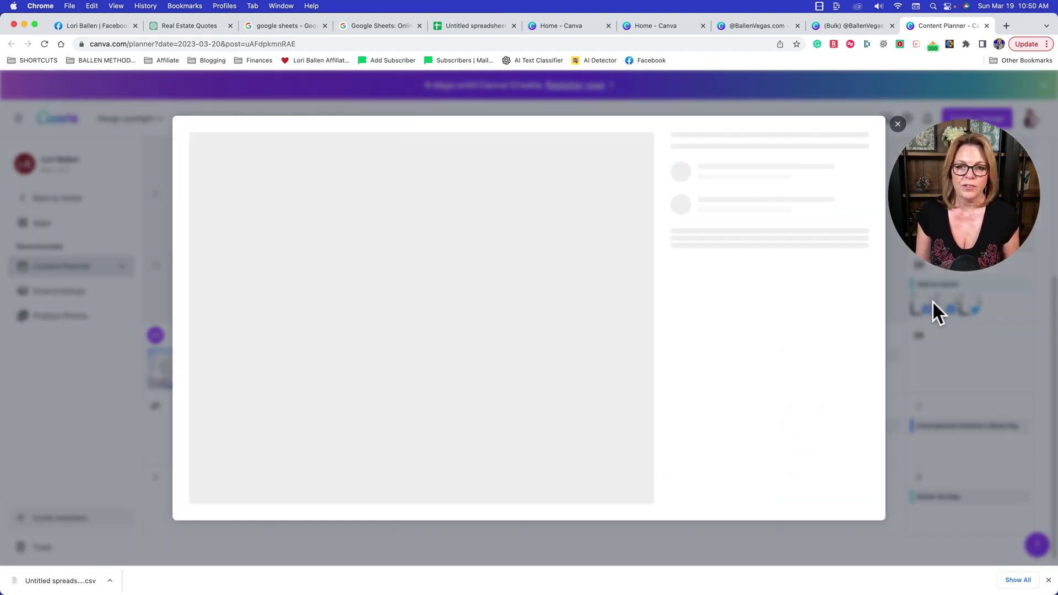
{"action": "key", "text": "Escape"}
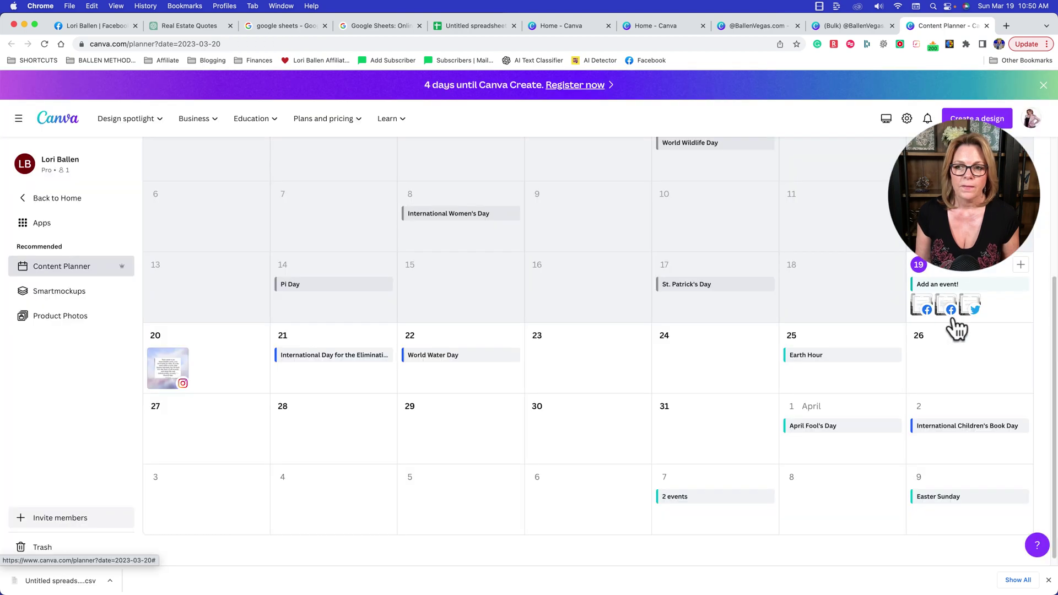
{"action": "left_click", "coordinate": [948, 313]}
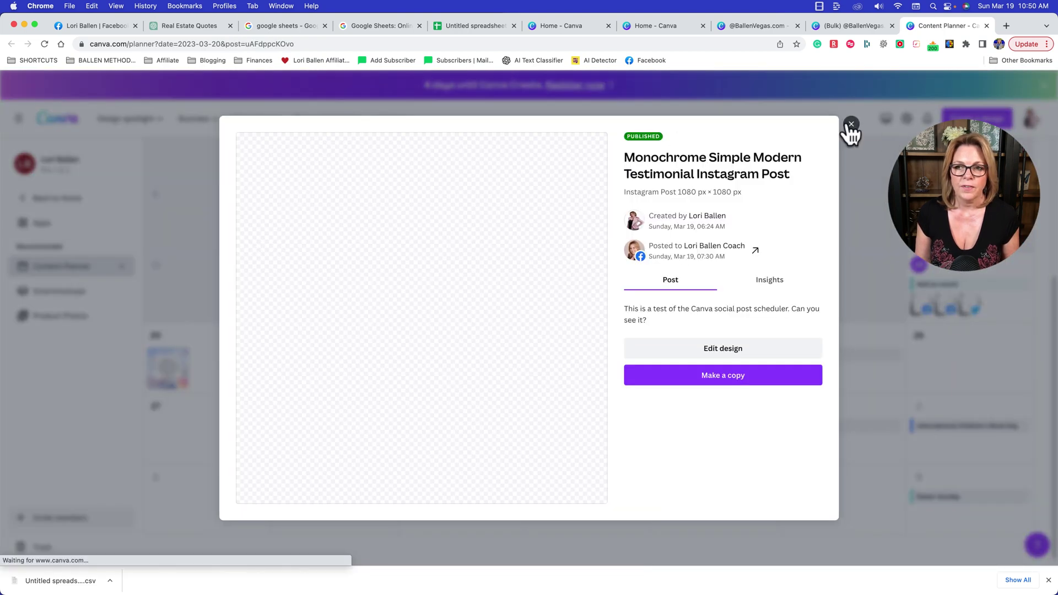
{"action": "left_click", "coordinate": [851, 125]}
{"action": "scroll", "coordinate": [573, 436], "scroll_direction": "down", "scroll_amount": 1}
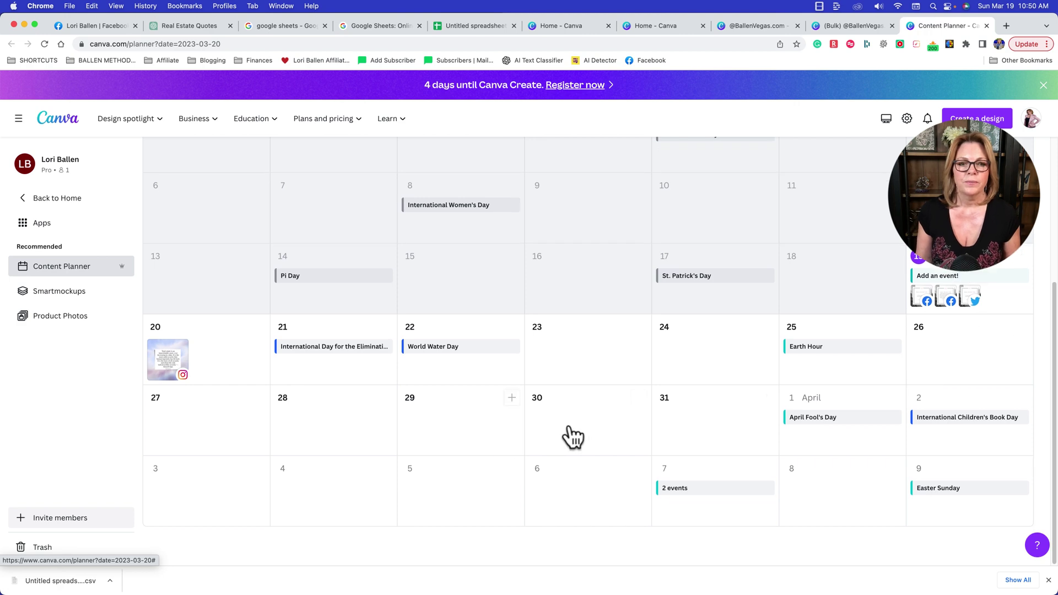
{"action": "scroll", "coordinate": [713, 428], "scroll_direction": "up", "scroll_amount": 4}
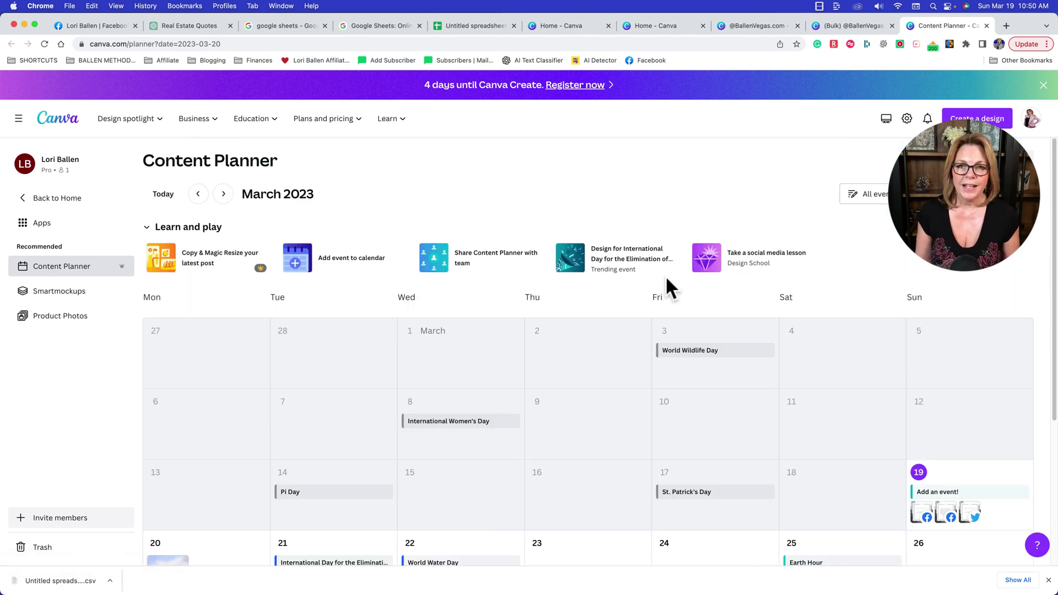